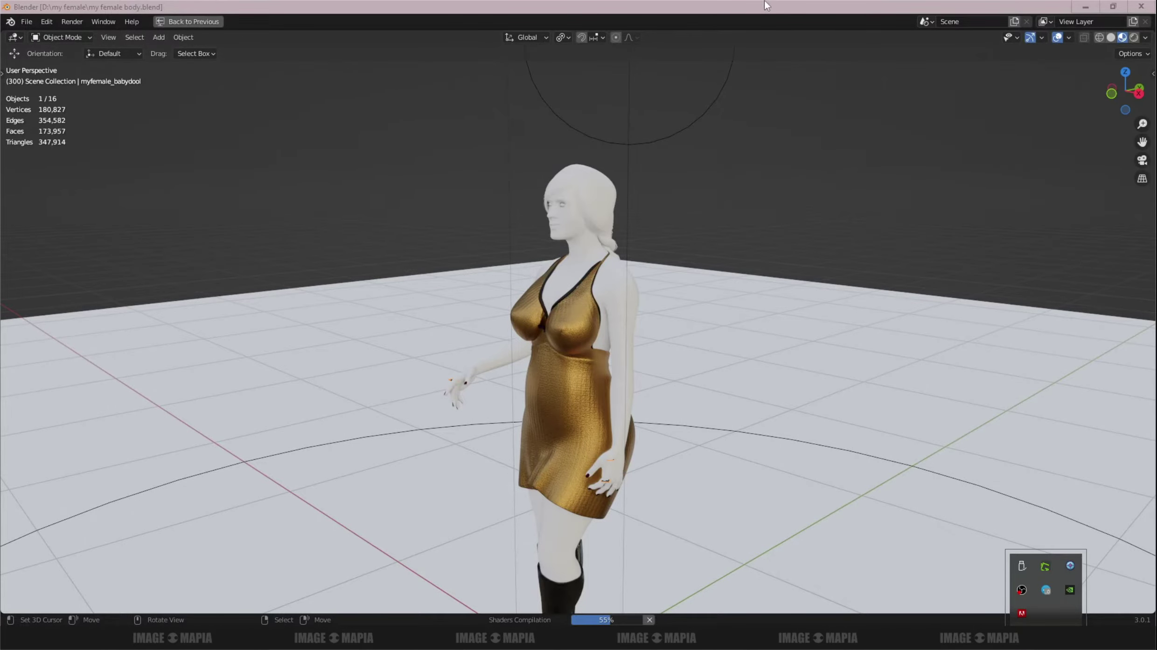
- Orbit and zoom the view to face the character frontally with more floor showing
{"action": "scroll", "coordinate": [607, 411], "scroll_direction": "up", "scroll_amount": 2}
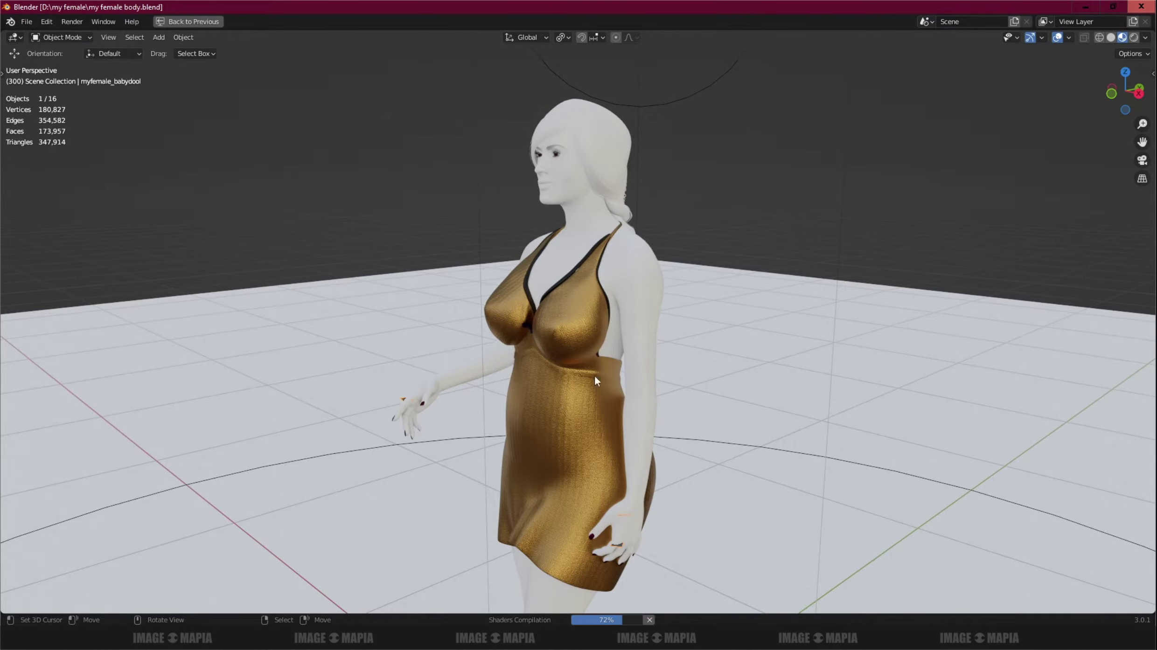
{"action": "middle_click_drag", "start_coordinate": [529, 338], "coordinate": [580, 343]}
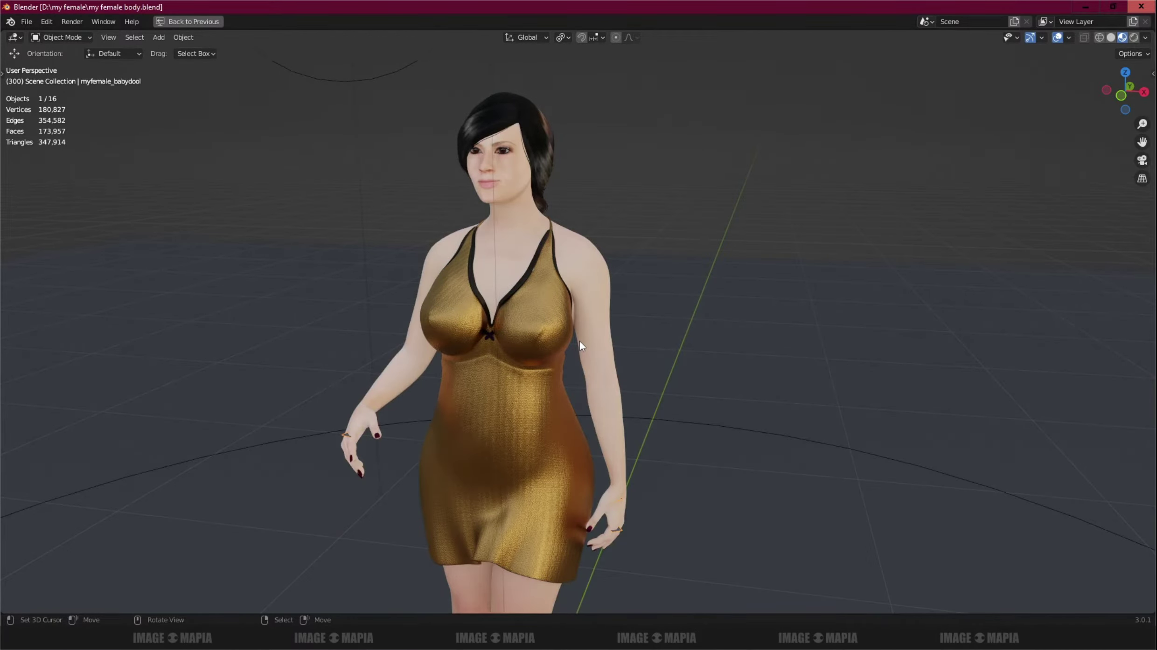
{"action": "scroll", "coordinate": [579, 341], "scroll_direction": "down", "scroll_amount": 3}
{"action": "mouse_move", "coordinate": [592, 378]}
{"action": "middle_mouse_down"}
{"action": "mouse_move", "coordinate": [579, 331]}
{"action": "mouse_move", "coordinate": [905, 552]}
{"action": "middle_mouse_up"}
- Add the line 'how to look mesh & wireframe' to the Notepad notes, then minimize them
{"action": "key", "text": "alt+Tab"}
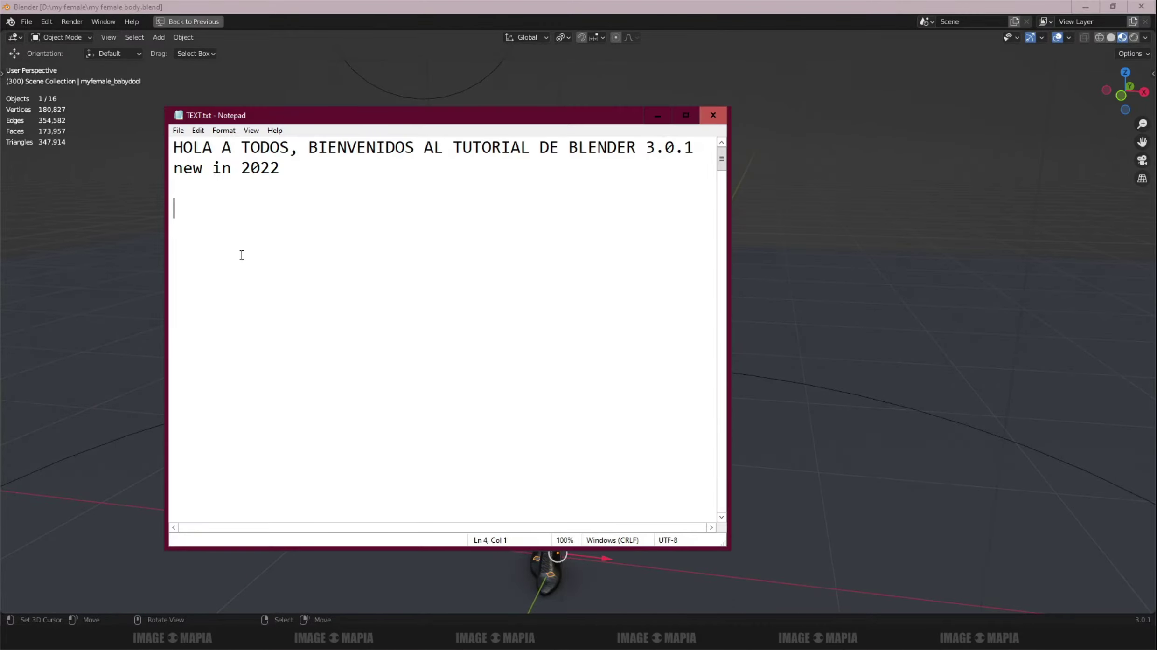
{"action": "type", "text": "how to look mesh"}
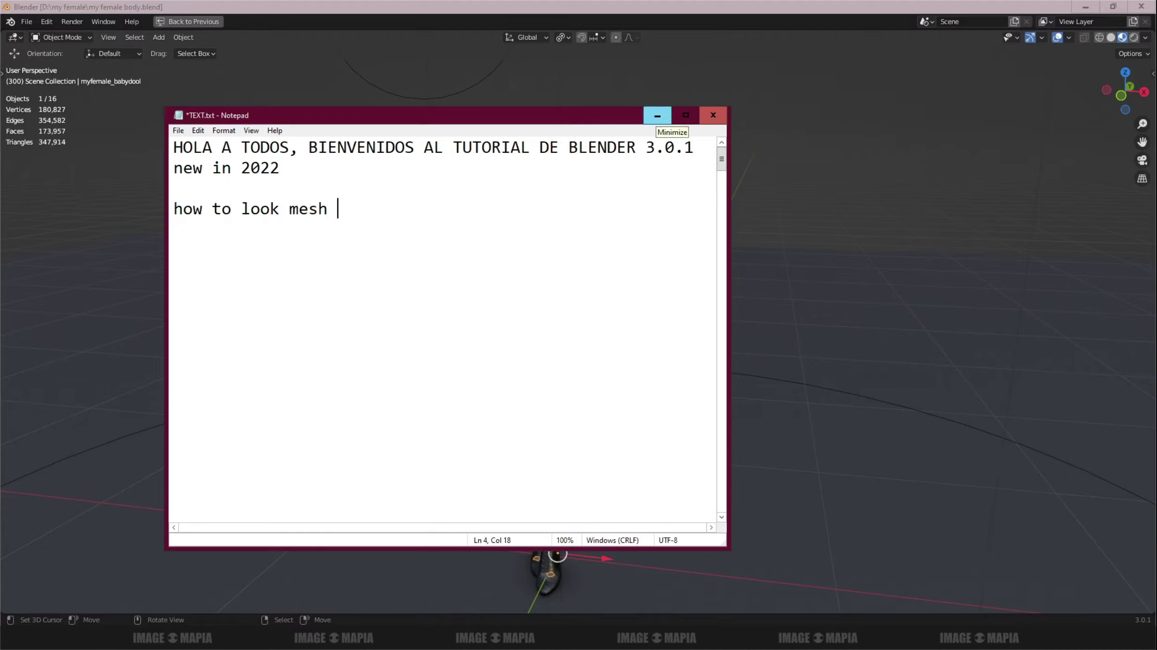
{"action": "type", "text": "frame"}
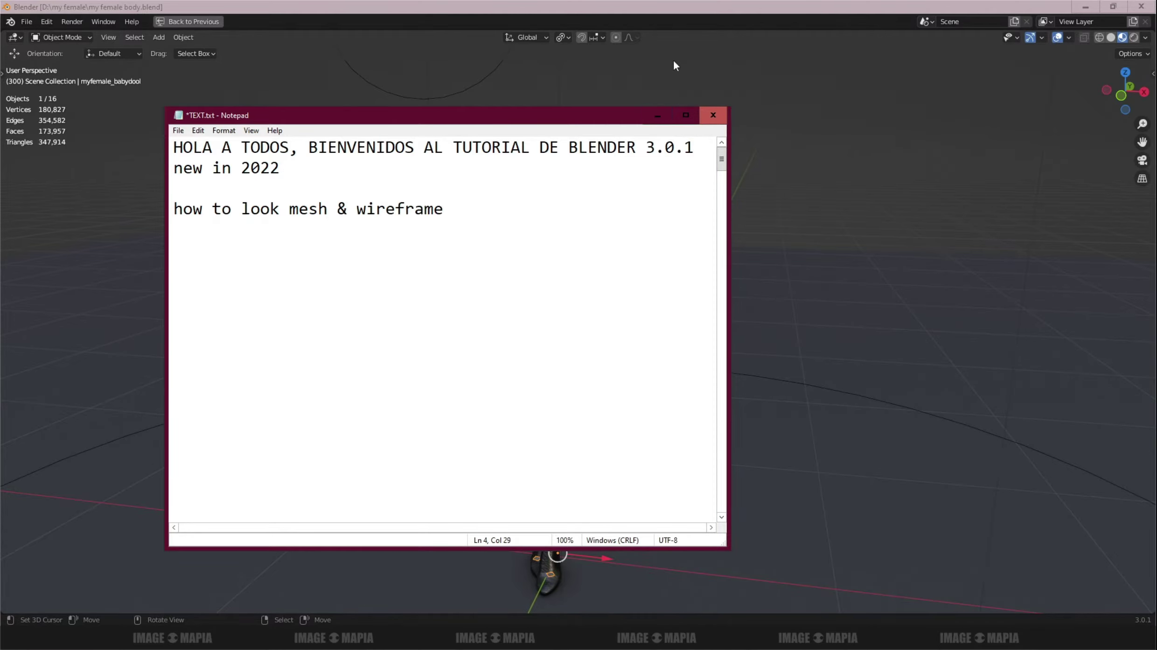
{"action": "left_click", "coordinate": [657, 115]}
{"action": "scroll", "coordinate": [587, 235], "scroll_direction": "up", "scroll_amount": 5}
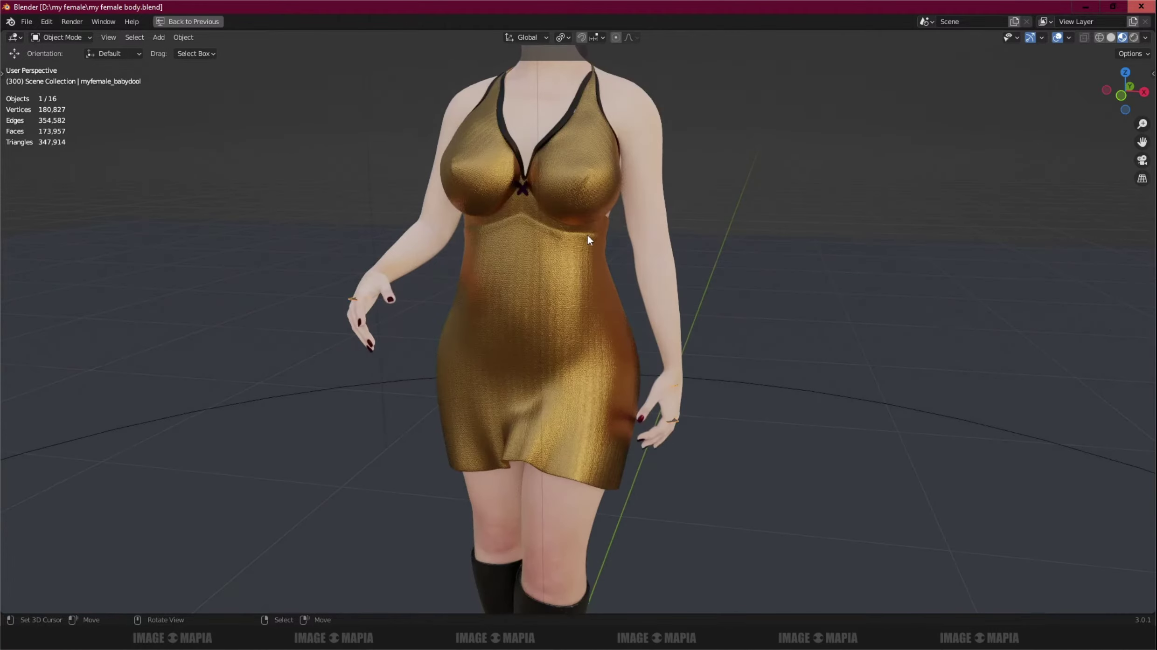
{"action": "scroll", "coordinate": [544, 237], "scroll_direction": "down", "scroll_amount": 2}
{"action": "scroll", "coordinate": [547, 169], "scroll_direction": "up", "scroll_amount": 2}
{"action": "middle_click_drag", "start_coordinate": [547, 170], "coordinate": [567, 331], "text": "shift"}
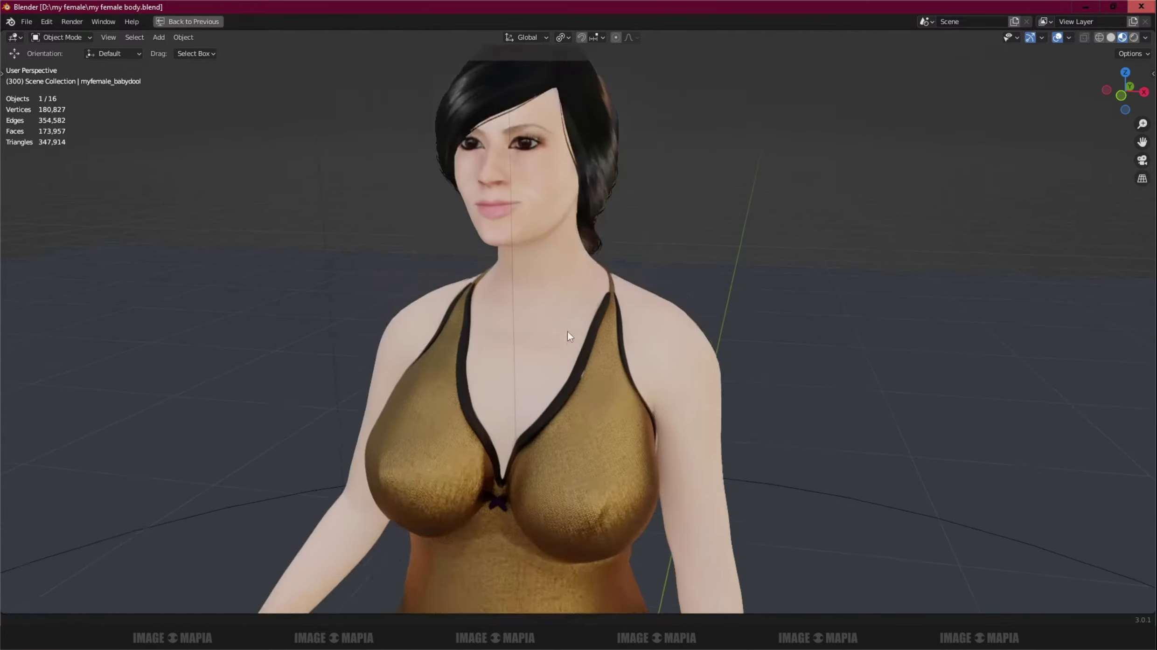
{"action": "scroll", "coordinate": [541, 237], "scroll_direction": "up", "scroll_amount": 2}
{"action": "scroll", "coordinate": [542, 237], "scroll_direction": "up", "scroll_amount": 1}
{"action": "scroll", "coordinate": [512, 182], "scroll_direction": "up", "scroll_amount": 1}
{"action": "middle_click_drag", "start_coordinate": [511, 182], "coordinate": [561, 181]}
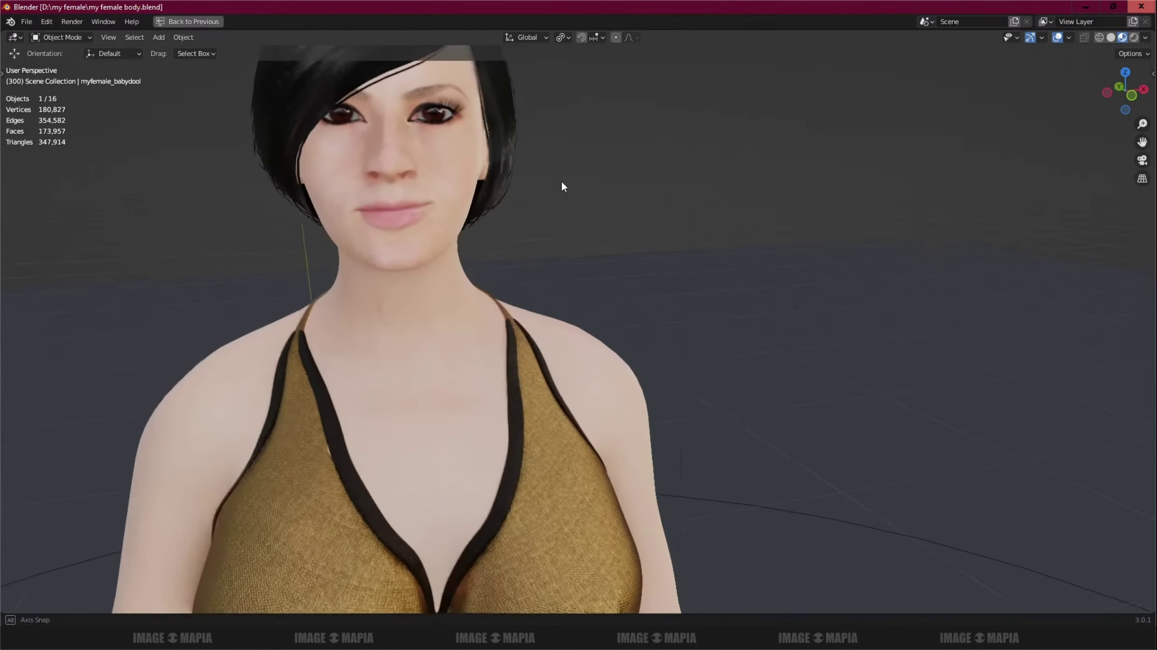
{"action": "scroll", "coordinate": [532, 239], "scroll_direction": "up", "scroll_amount": 1}
{"action": "scroll", "coordinate": [511, 196], "scroll_direction": "up", "scroll_amount": 1}
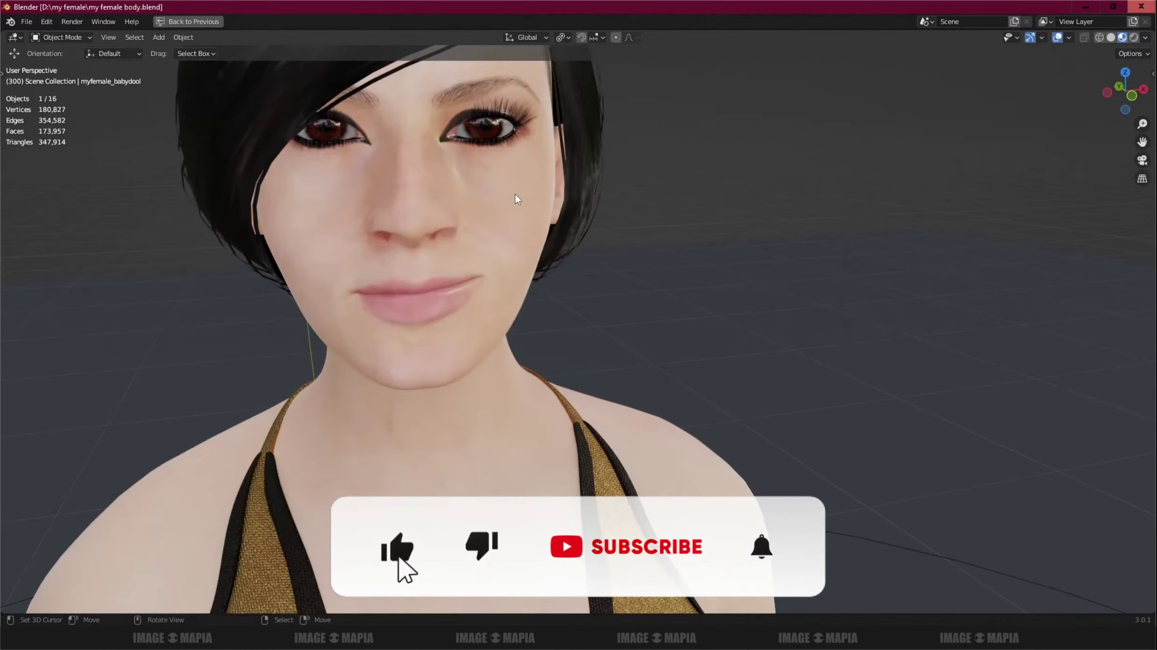
{"action": "mouse_move", "coordinate": [547, 216]}
{"action": "middle_mouse_down"}
{"action": "mouse_move", "coordinate": [466, 200]}
{"action": "mouse_move", "coordinate": [664, 230]}
{"action": "mouse_move", "coordinate": [744, 258]}
{"action": "mouse_move", "coordinate": [629, 300]}
{"action": "mouse_move", "coordinate": [806, 317]}
{"action": "mouse_move", "coordinate": [753, 331]}
{"action": "mouse_move", "coordinate": [614, 291]}
{"action": "mouse_move", "coordinate": [589, 356]}
{"action": "mouse_move", "coordinate": [508, 330]}
{"action": "mouse_move", "coordinate": [782, 336]}
{"action": "middle_mouse_up"}
{"action": "scroll", "coordinate": [770, 327], "scroll_direction": "down", "scroll_amount": 2}
{"action": "scroll", "coordinate": [509, 331], "scroll_direction": "up", "scroll_amount": 3}
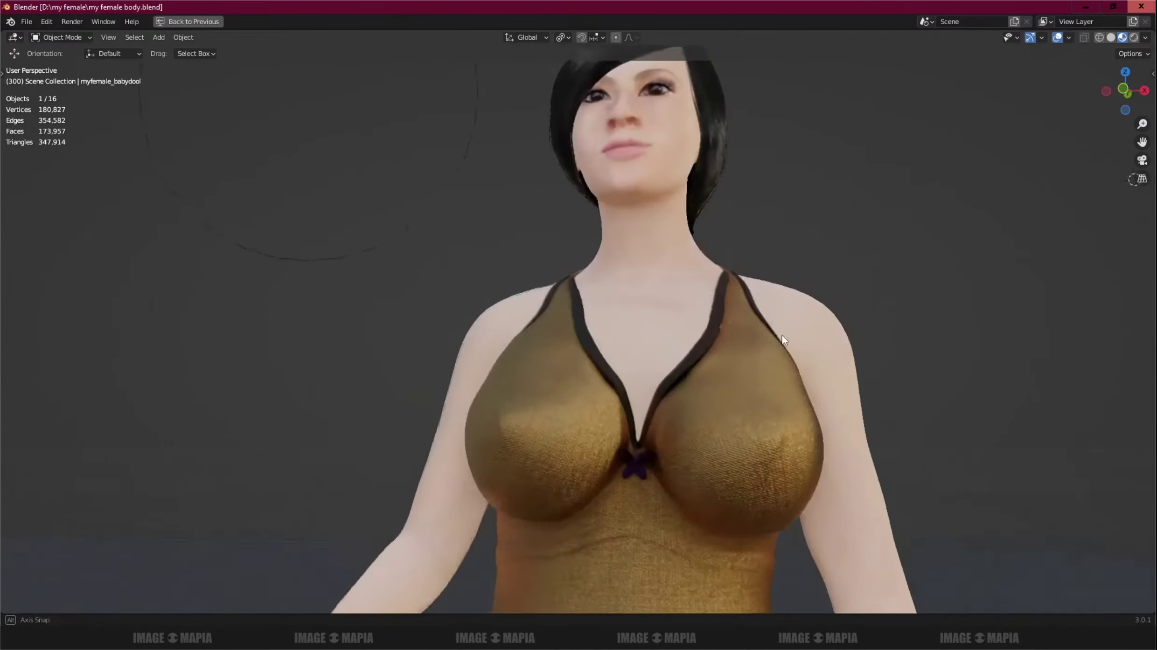
{"action": "scroll", "coordinate": [500, 253], "scroll_direction": "up", "scroll_amount": 3}
{"action": "scroll", "coordinate": [510, 286], "scroll_direction": "down", "scroll_amount": 3}
{"action": "mouse_move", "coordinate": [510, 286]}
{"action": "middle_mouse_down"}
{"action": "mouse_move", "coordinate": [501, 361]}
{"action": "mouse_move", "coordinate": [482, 302]}
{"action": "mouse_move", "coordinate": [463, 328]}
{"action": "mouse_move", "coordinate": [433, 303]}
{"action": "mouse_move", "coordinate": [490, 339]}
{"action": "mouse_move", "coordinate": [588, 347]}
{"action": "mouse_move", "coordinate": [558, 342]}
{"action": "mouse_move", "coordinate": [528, 456]}
{"action": "mouse_move", "coordinate": [449, 339]}
{"action": "mouse_move", "coordinate": [655, 281]}
{"action": "mouse_move", "coordinate": [602, 369]}
{"action": "mouse_move", "coordinate": [669, 368]}
{"action": "mouse_move", "coordinate": [633, 305]}
{"action": "middle_mouse_up"}
{"action": "scroll", "coordinate": [429, 404], "scroll_direction": "up", "scroll_amount": 2}
{"action": "scroll", "coordinate": [479, 352], "scroll_direction": "up", "scroll_amount": 2}
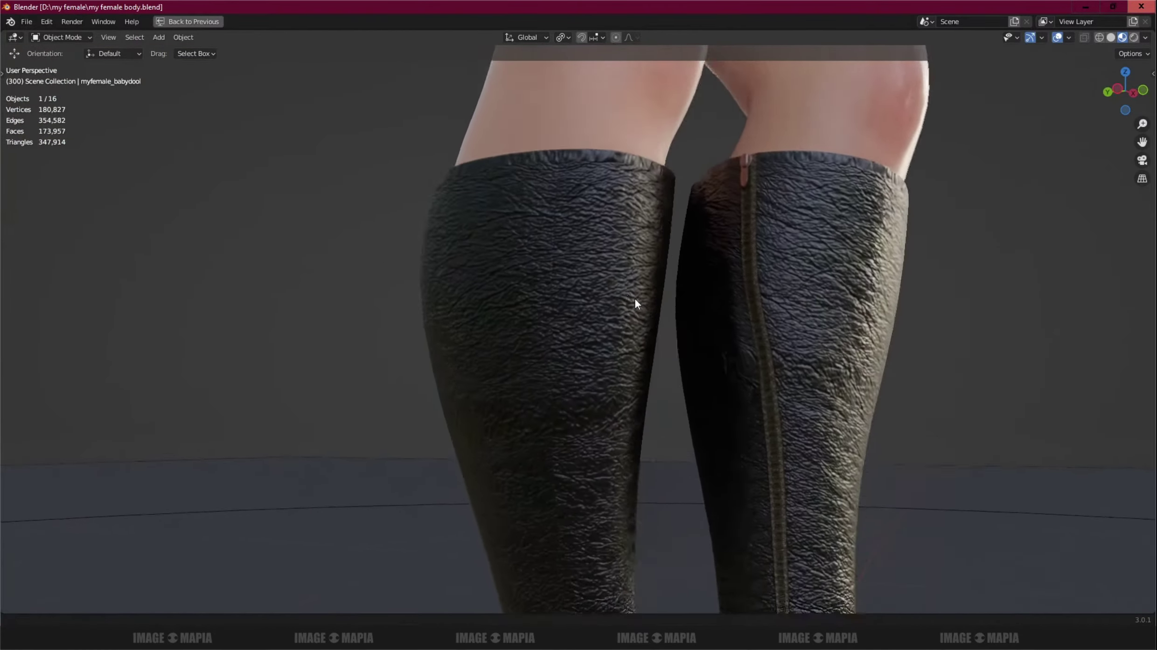
{"action": "scroll", "coordinate": [676, 348], "scroll_direction": "up", "scroll_amount": 1}
{"action": "scroll", "coordinate": [715, 364], "scroll_direction": "up", "scroll_amount": 2}
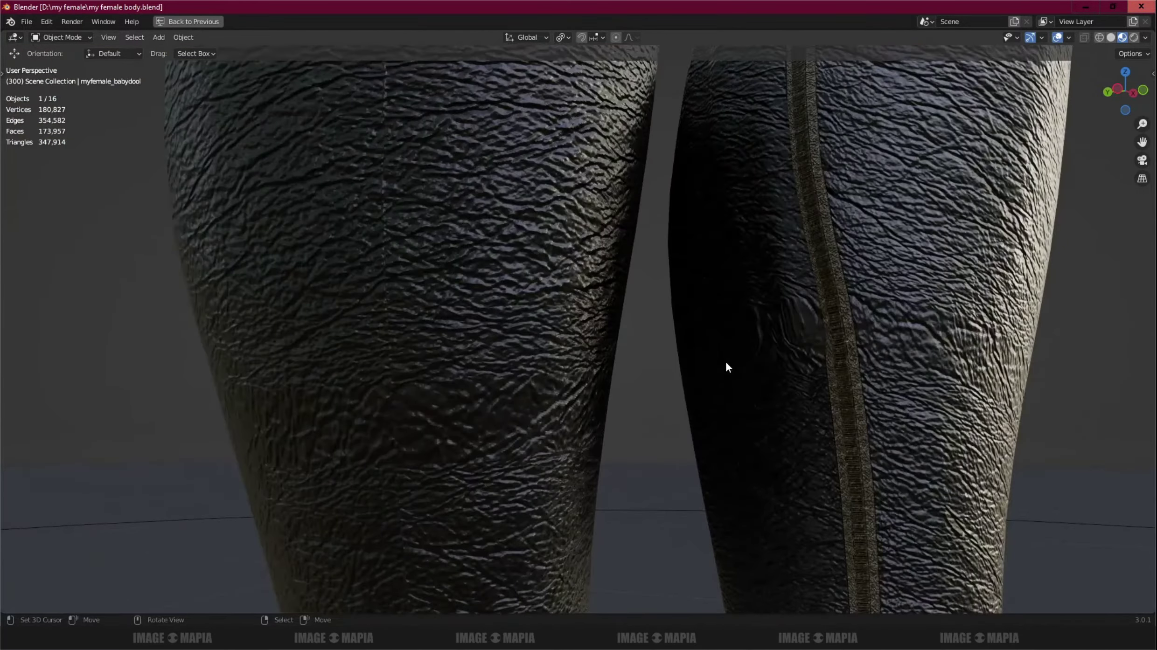
{"action": "scroll", "coordinate": [727, 368], "scroll_direction": "down", "scroll_amount": 2}
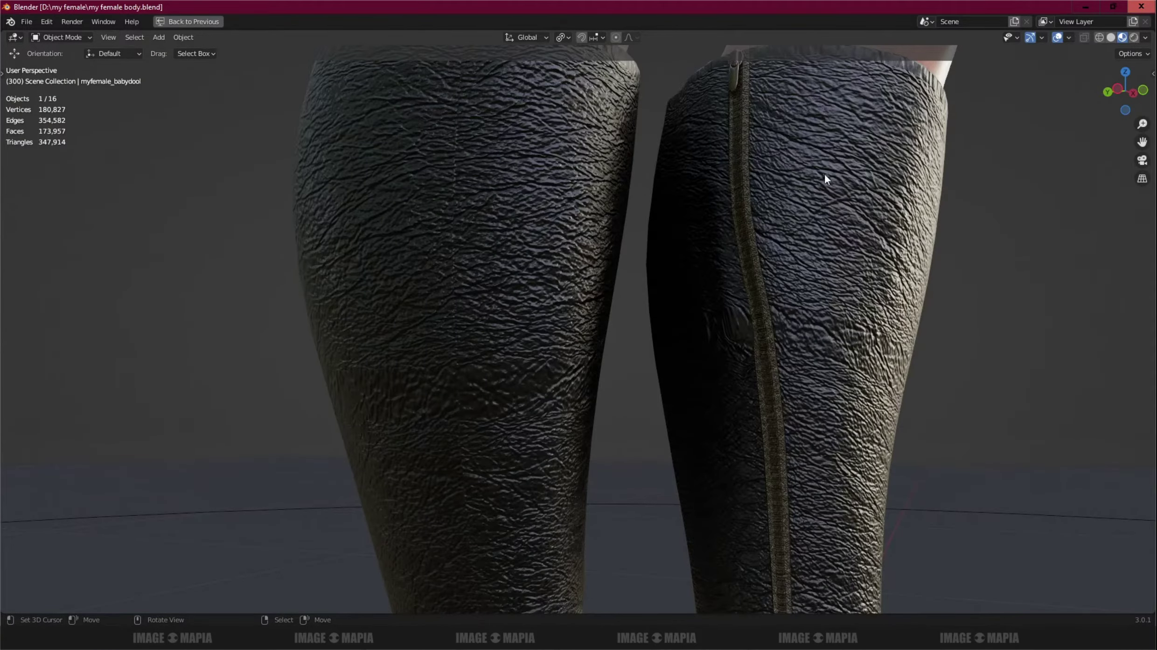
{"action": "scroll", "coordinate": [825, 175], "scroll_direction": "down", "scroll_amount": 3}
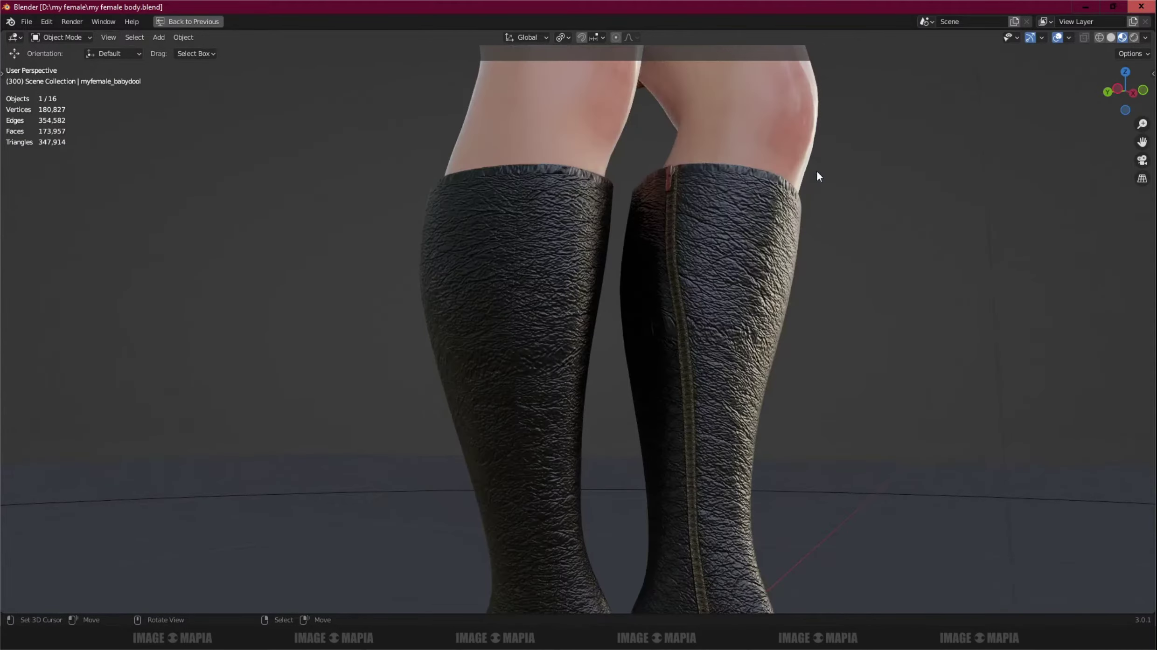
{"action": "left_click", "coordinate": [1134, 39]}
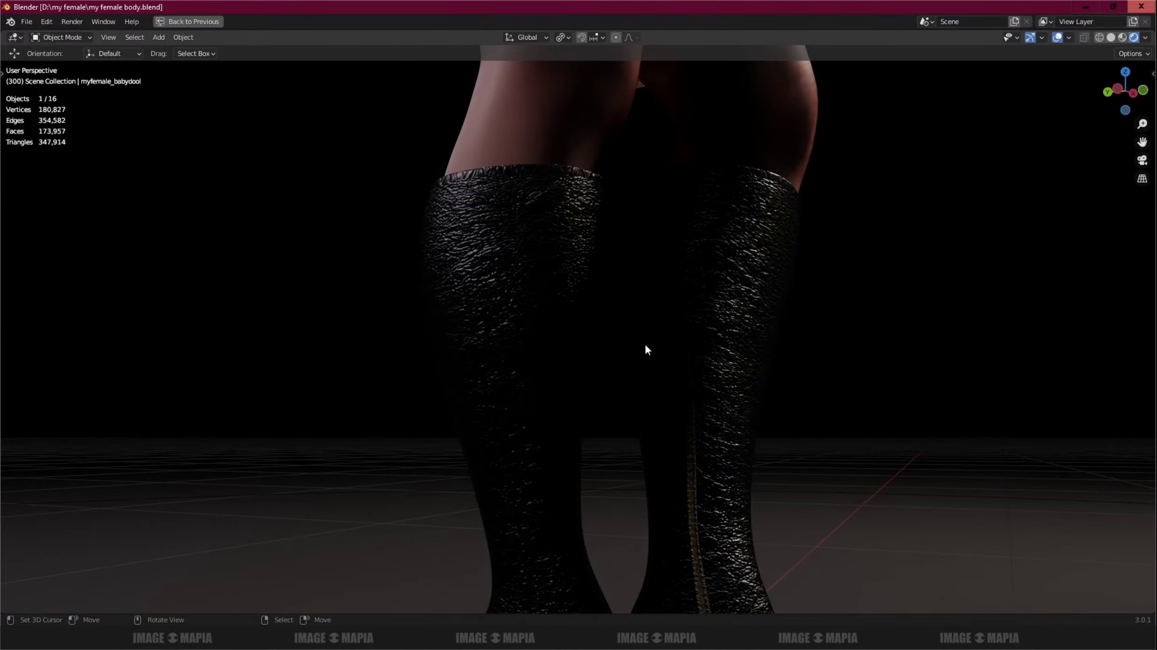
{"action": "mouse_move", "coordinate": [646, 349]}
{"action": "middle_mouse_down"}
{"action": "mouse_move", "coordinate": [691, 355]}
{"action": "mouse_move", "coordinate": [533, 229]}
{"action": "middle_mouse_up"}
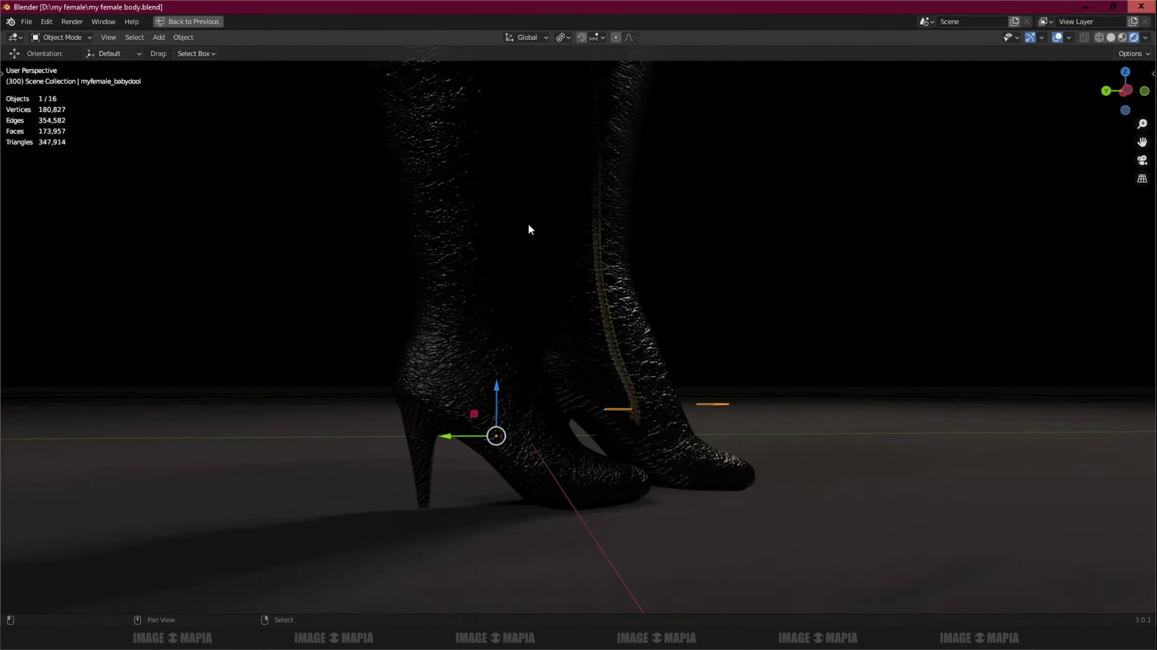
{"action": "middle_click_drag", "start_coordinate": [571, 369], "coordinate": [470, 439]}
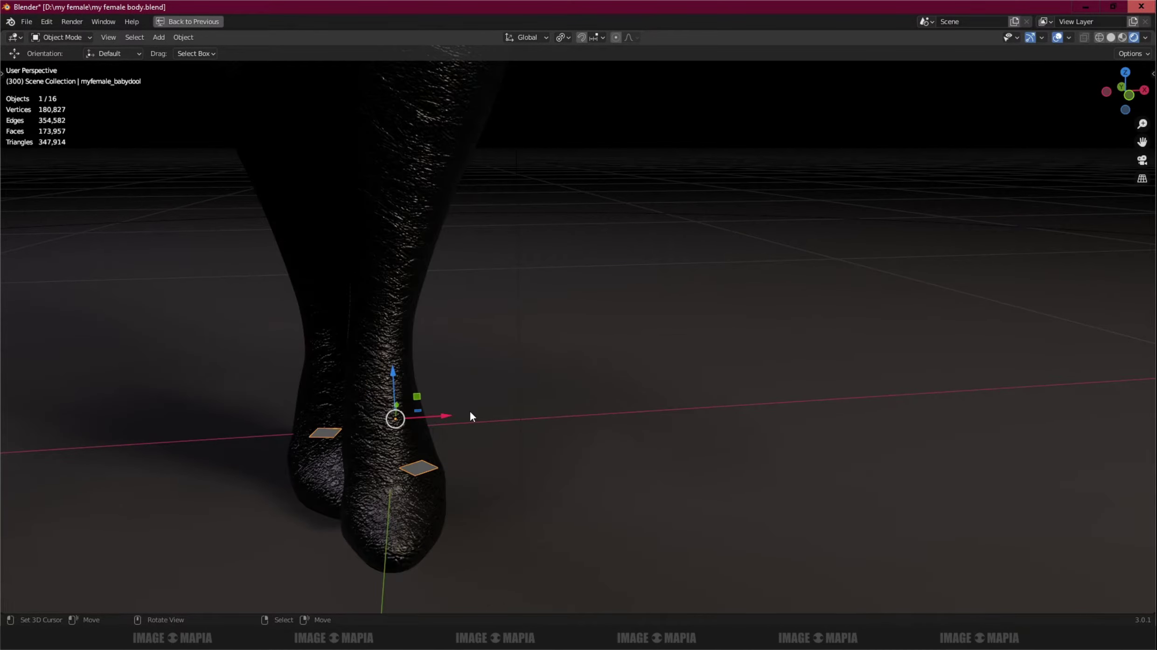
{"action": "scroll", "coordinate": [472, 412], "scroll_direction": "down", "scroll_amount": 2}
{"action": "scroll", "coordinate": [473, 411], "scroll_direction": "down", "scroll_amount": 2}
{"action": "mouse_move", "coordinate": [530, 344]}
{"action": "middle_mouse_down", "text": "shift"}
{"action": "mouse_move", "coordinate": [566, 488]}
{"action": "mouse_move", "coordinate": [592, 476]}
{"action": "middle_mouse_up", "text": "shift"}
{"action": "scroll", "coordinate": [567, 507], "scroll_direction": "up", "scroll_amount": 3}
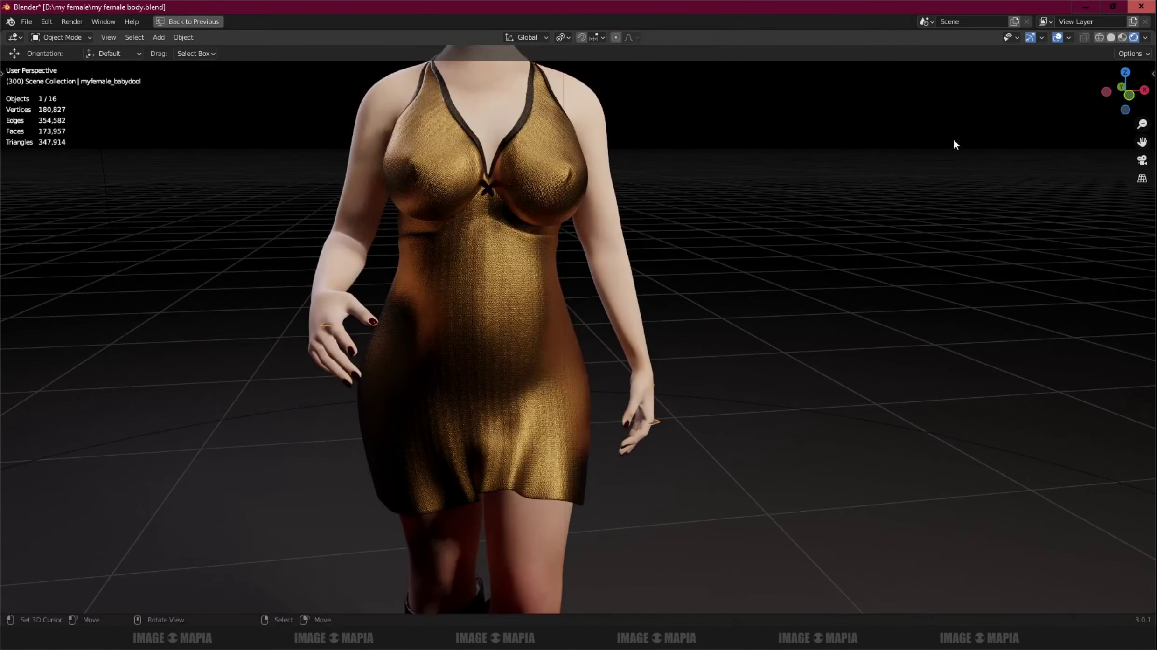
{"action": "left_click", "coordinate": [1121, 38]}
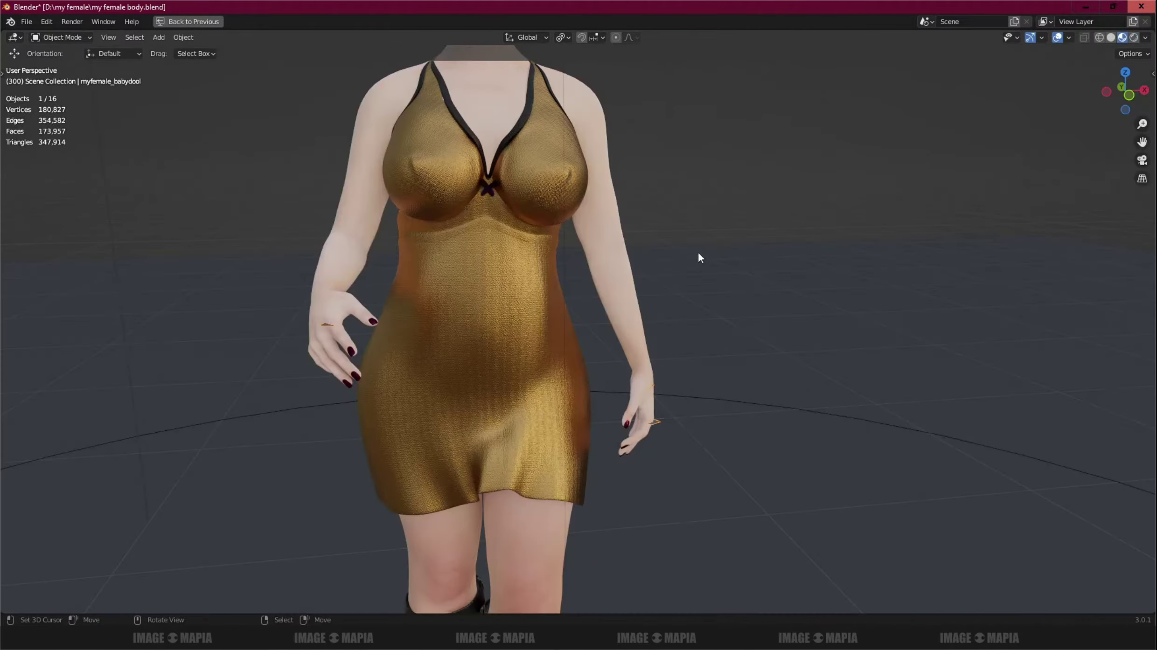
- Switch to front view, put the character's rig into Pose Mode, and note 'pose mode' in Notepad
{"action": "key", "text": "KP_1"}
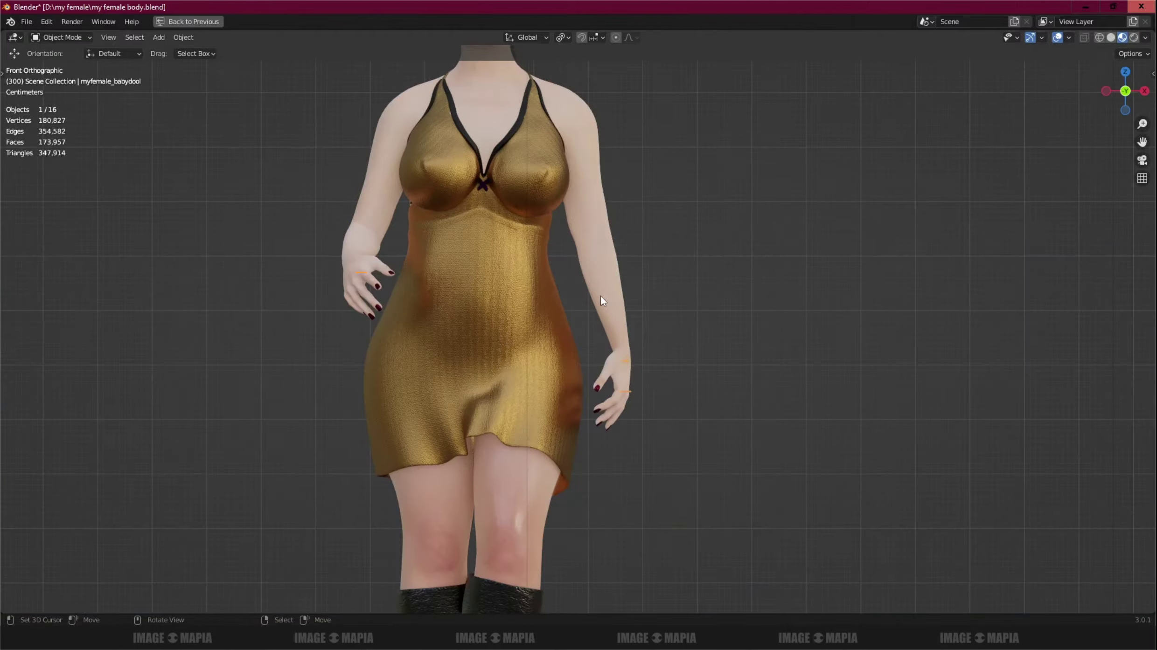
{"action": "left_click", "coordinate": [68, 39]}
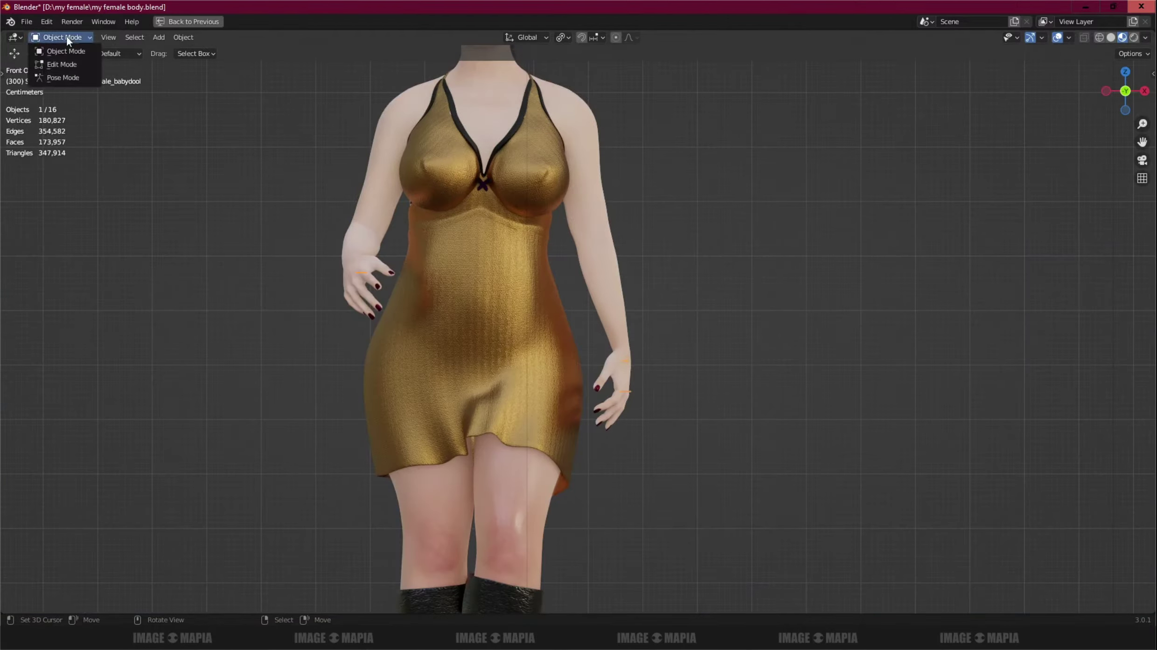
{"action": "left_click", "coordinate": [65, 78]}
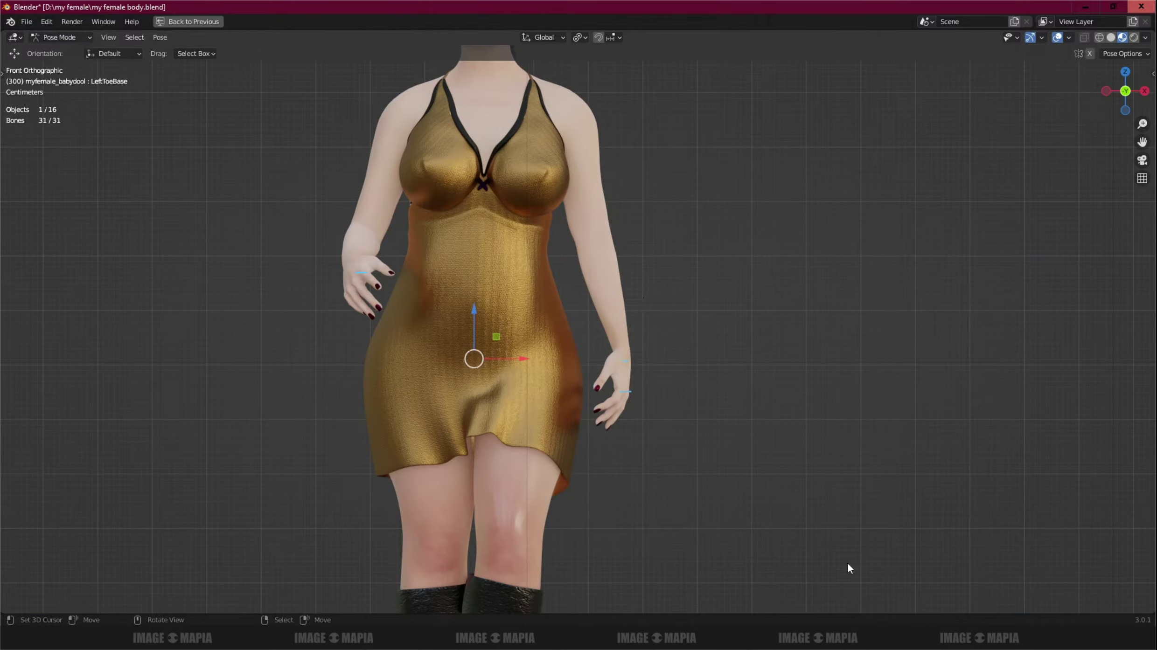
{"action": "key", "text": "alt+Tab"}
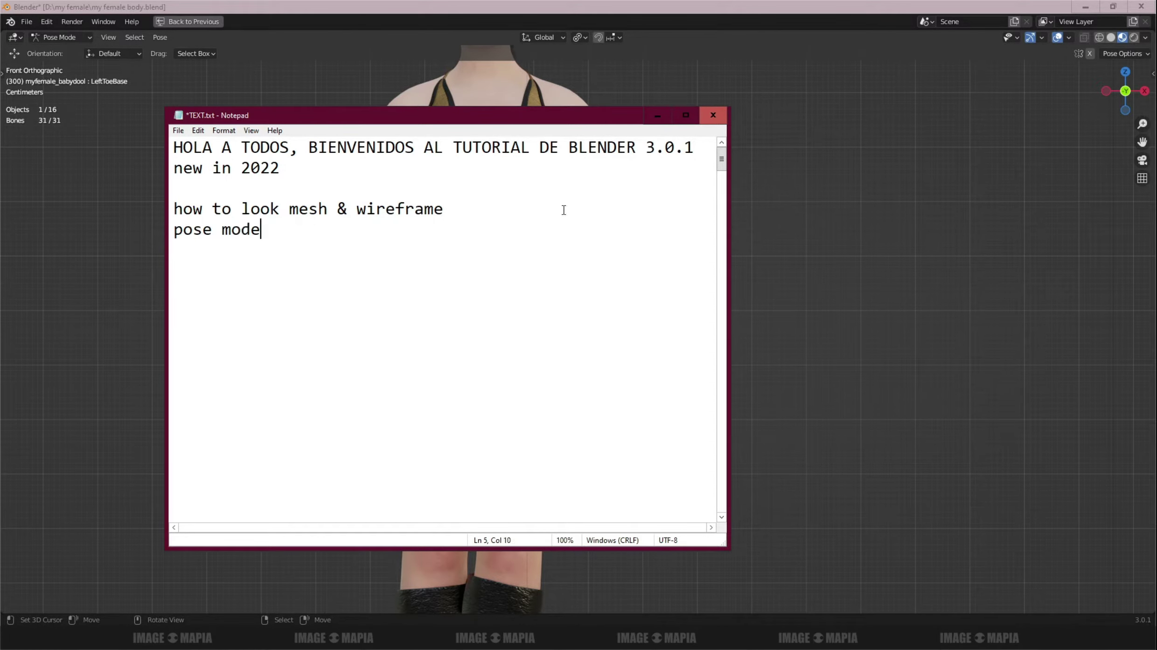
{"action": "left_click", "coordinate": [657, 115]}
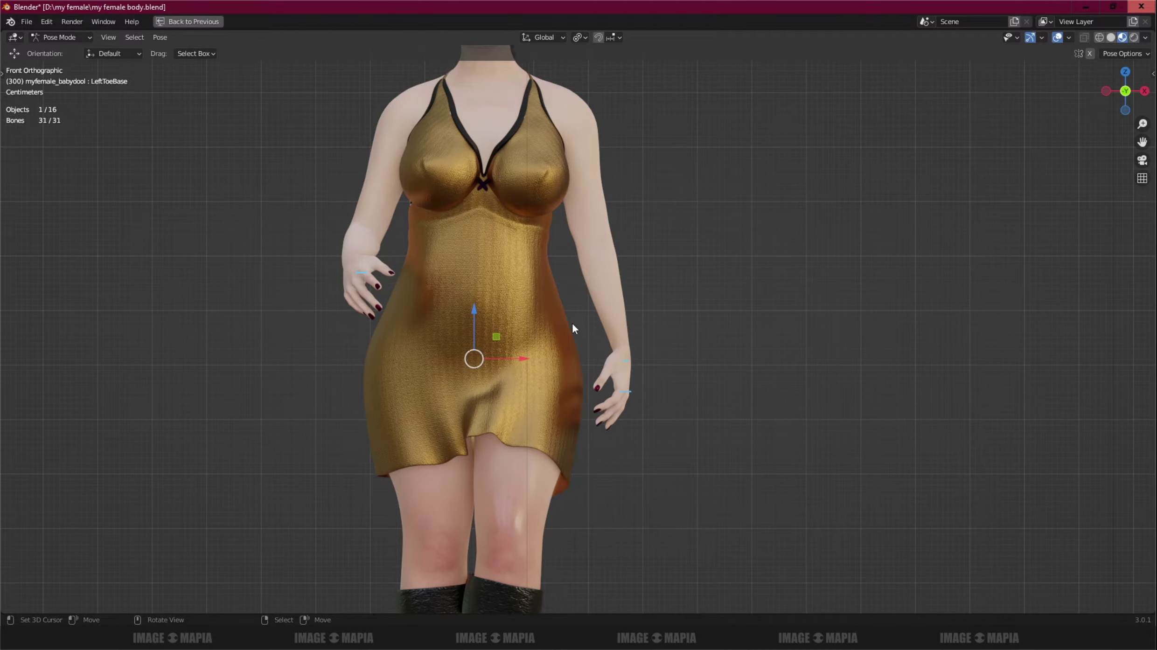
{"action": "key", "text": "z"}
{"action": "key", "text": "6"}
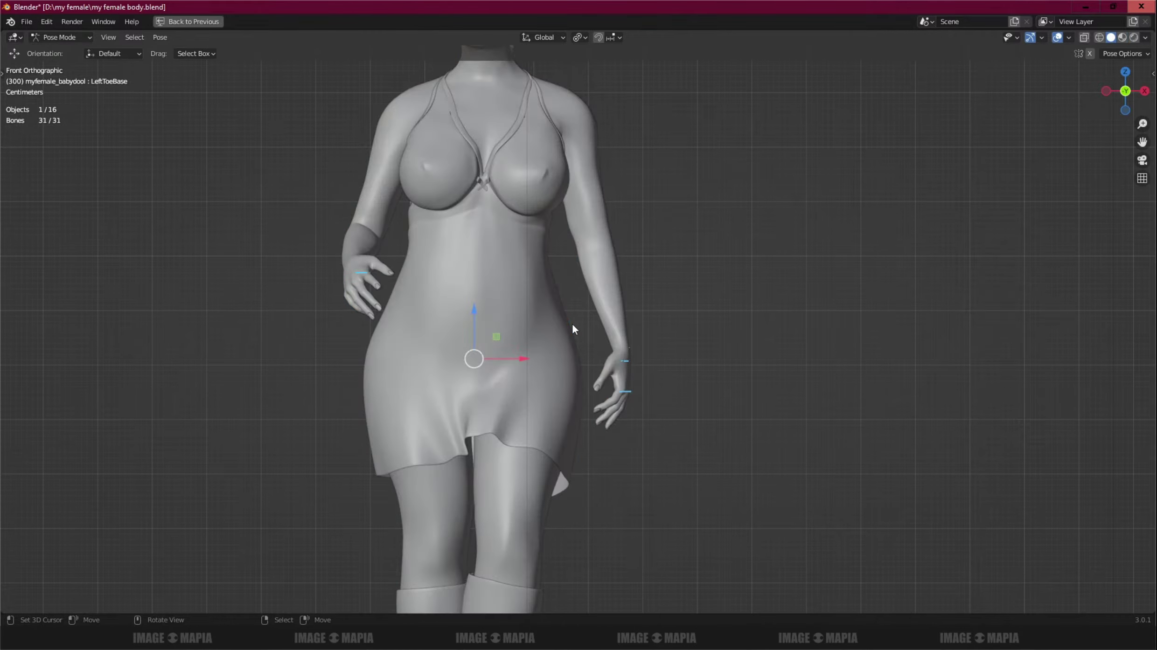
{"action": "key", "text": "z"}
{"action": "key", "text": "4"}
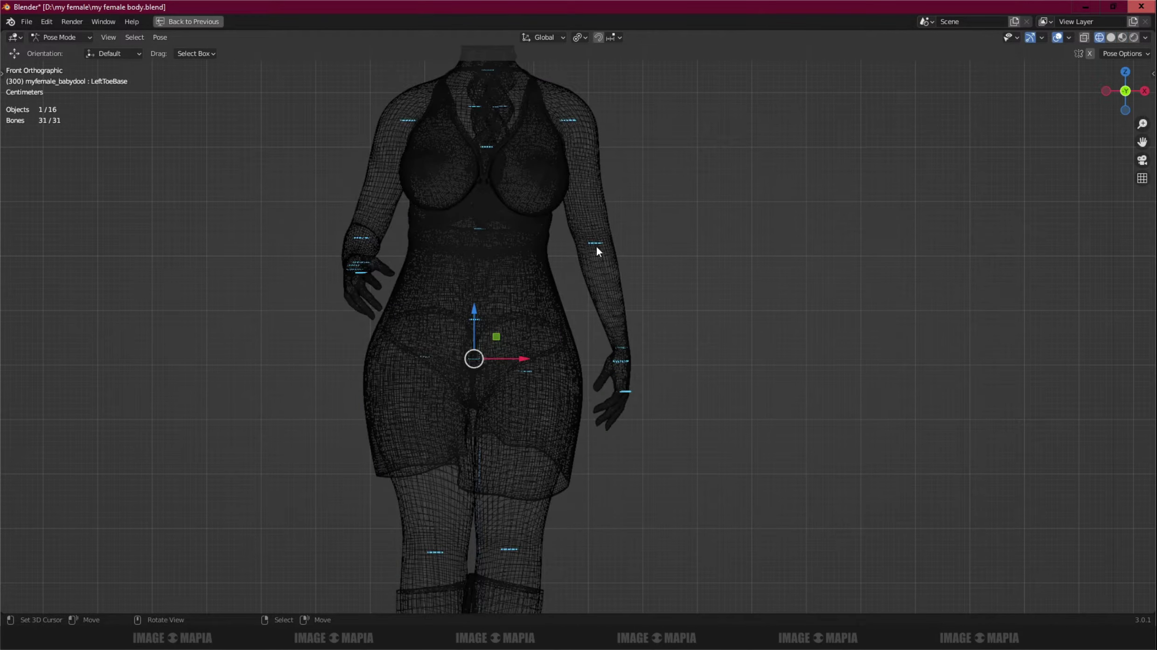
{"action": "left_click", "coordinate": [597, 247]}
{"action": "left_click", "coordinate": [579, 127]}
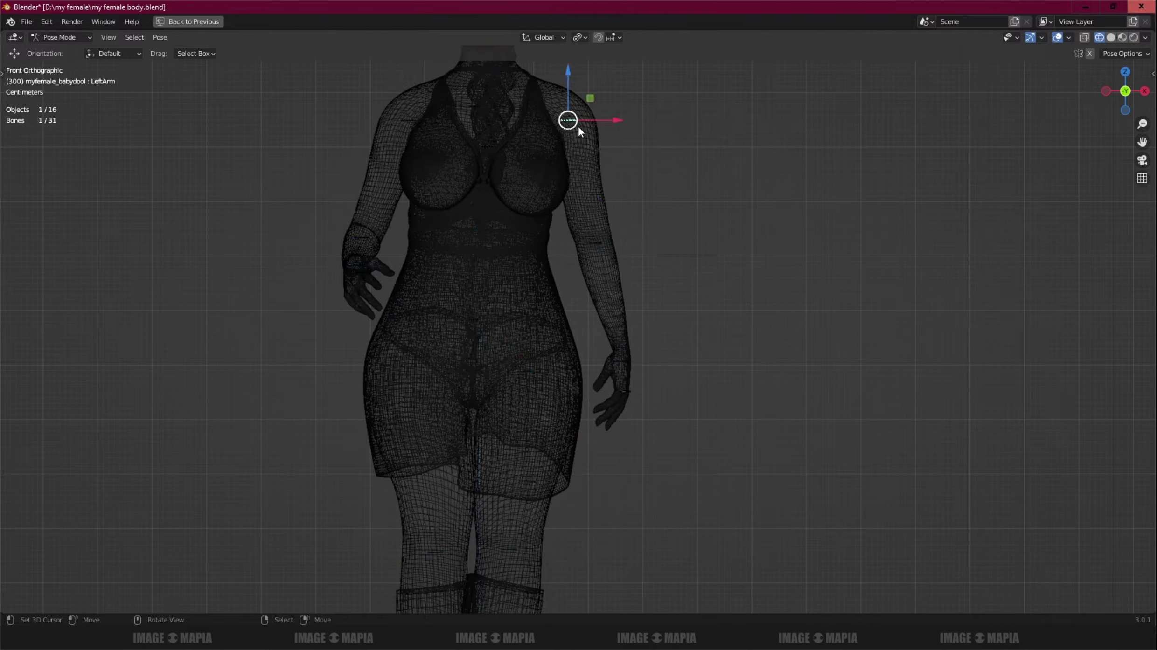
{"action": "key", "text": "r"}
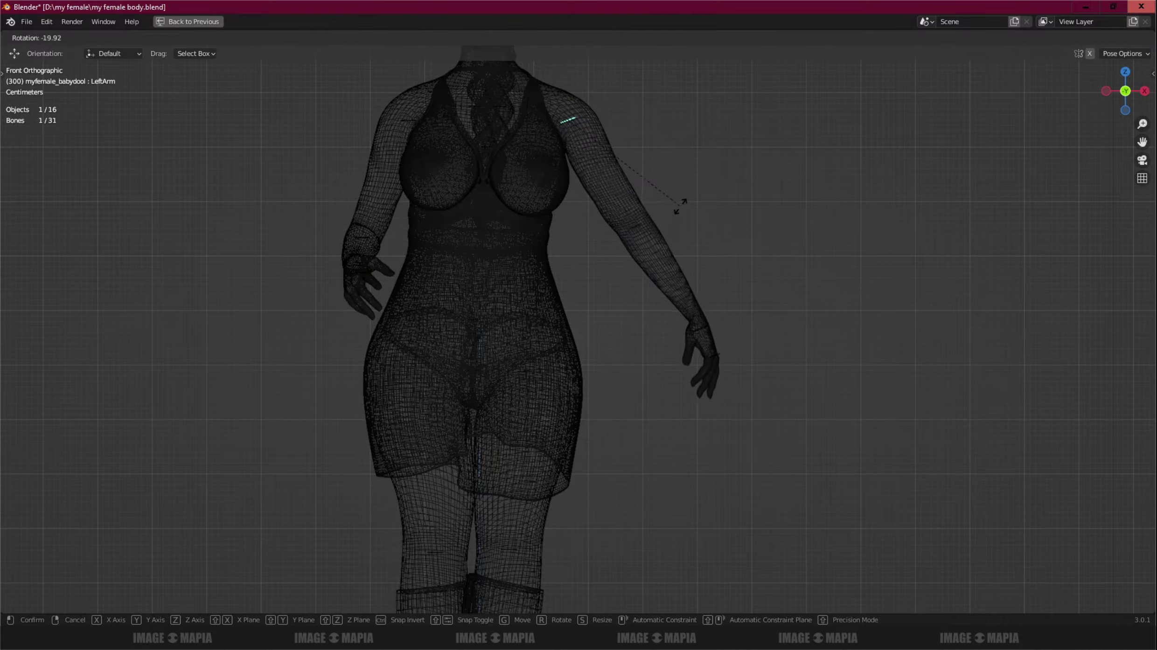
{"action": "right_click", "coordinate": [684, 192]}
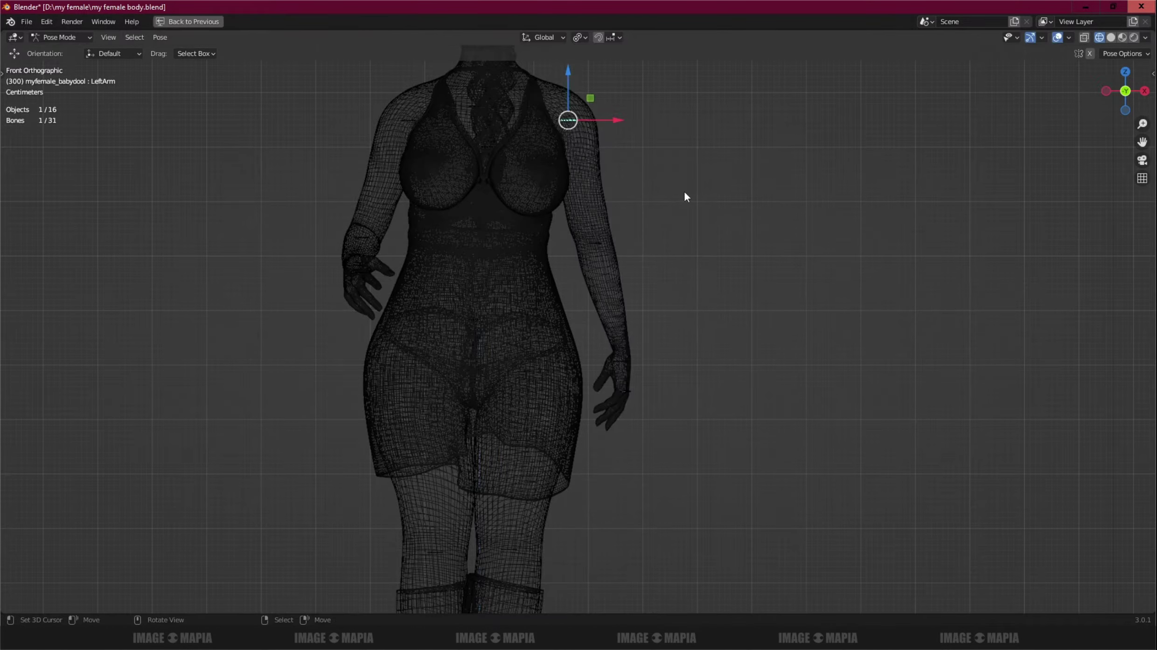
{"action": "key", "text": "KP_3"}
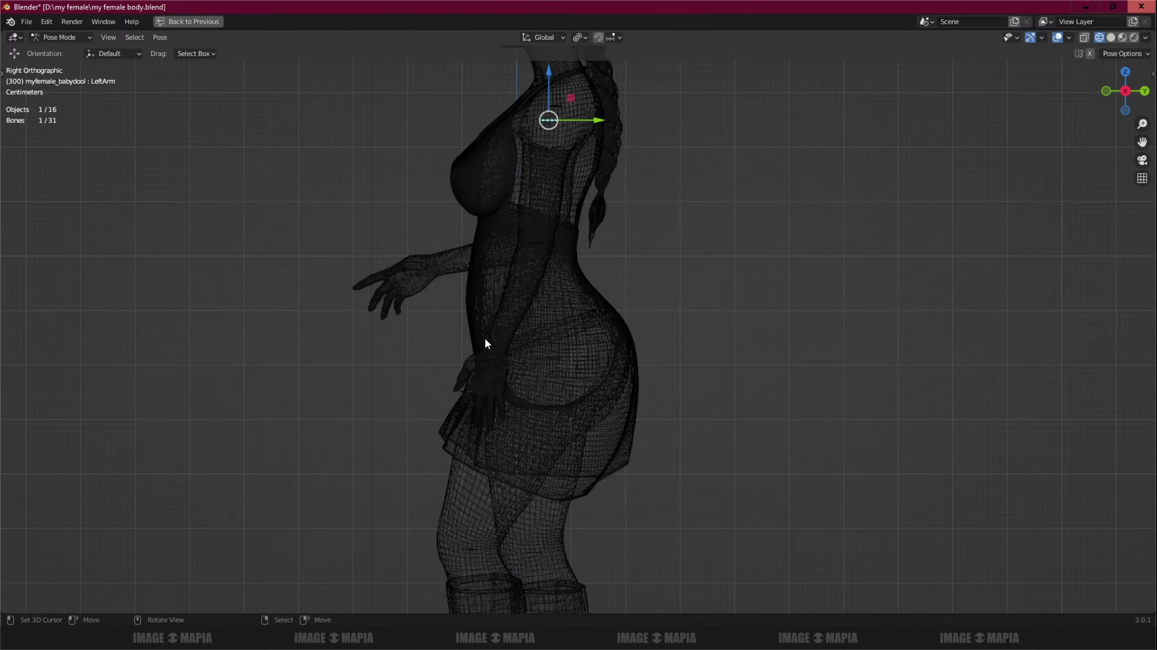
{"action": "key", "text": "r"}
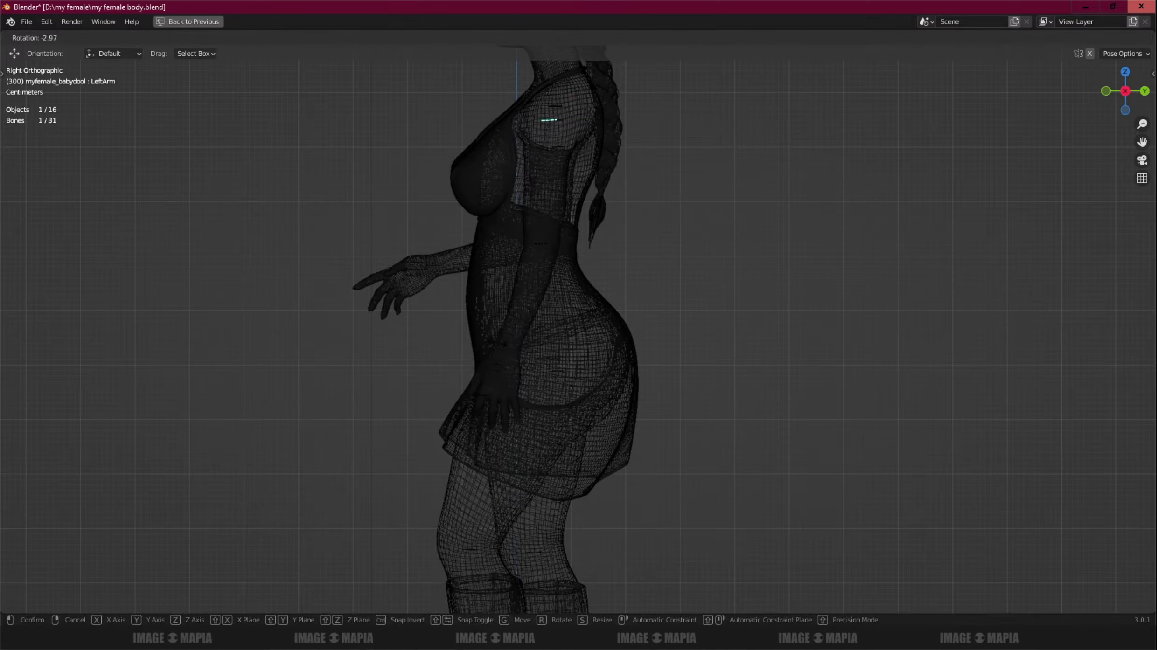
{"action": "left_click", "coordinate": [490, 346]}
{"action": "left_click", "coordinate": [446, 267]}
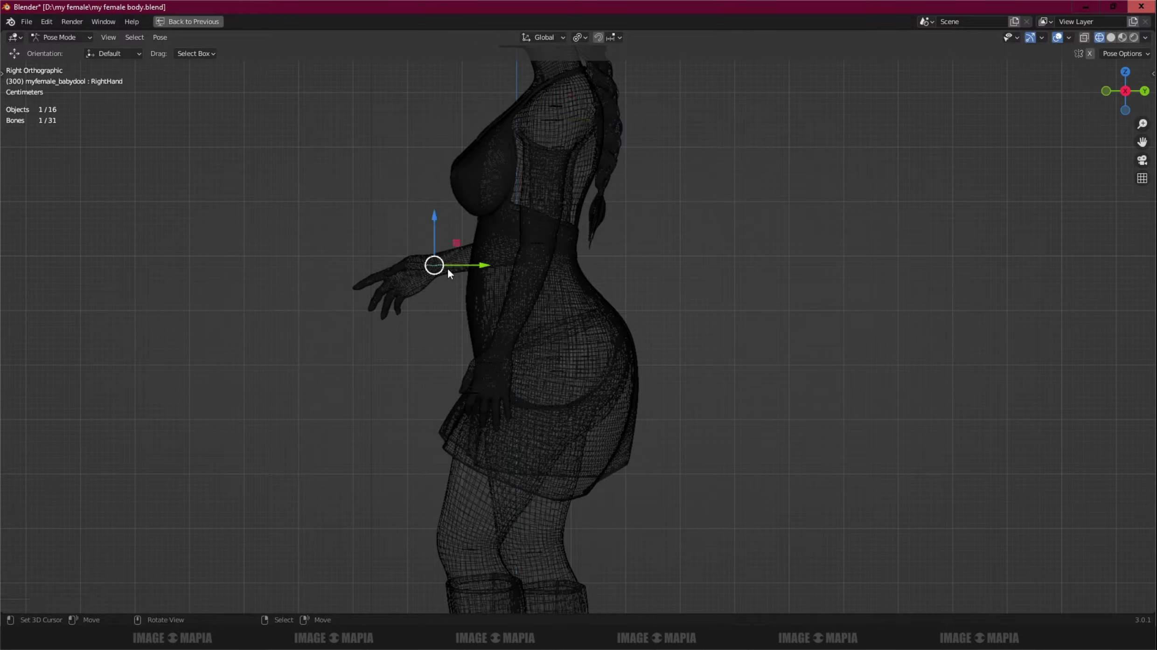
{"action": "key", "text": "r"}
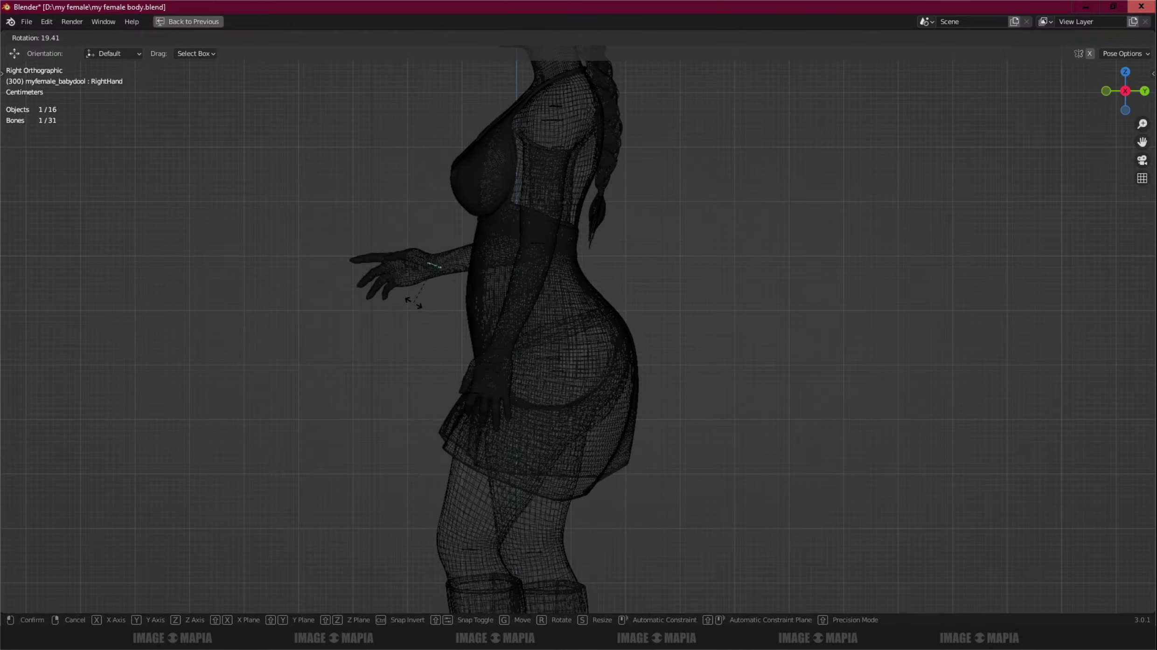
{"action": "left_click", "coordinate": [417, 303]}
{"action": "key", "text": "KP_1"}
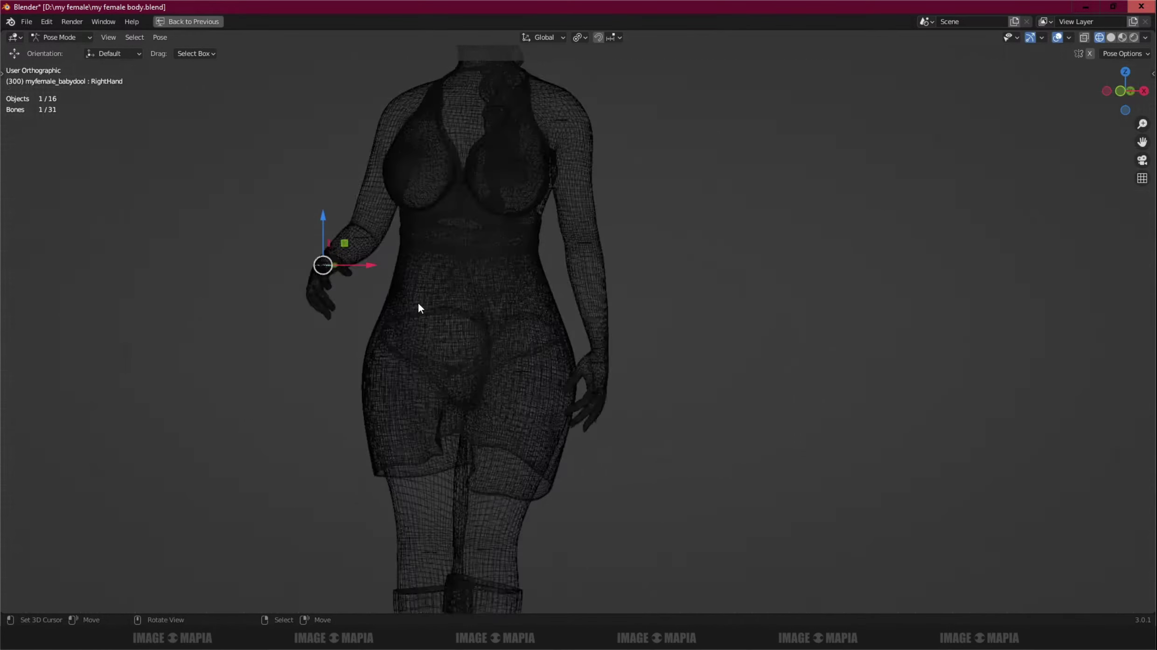
{"action": "left_click", "coordinate": [540, 387]}
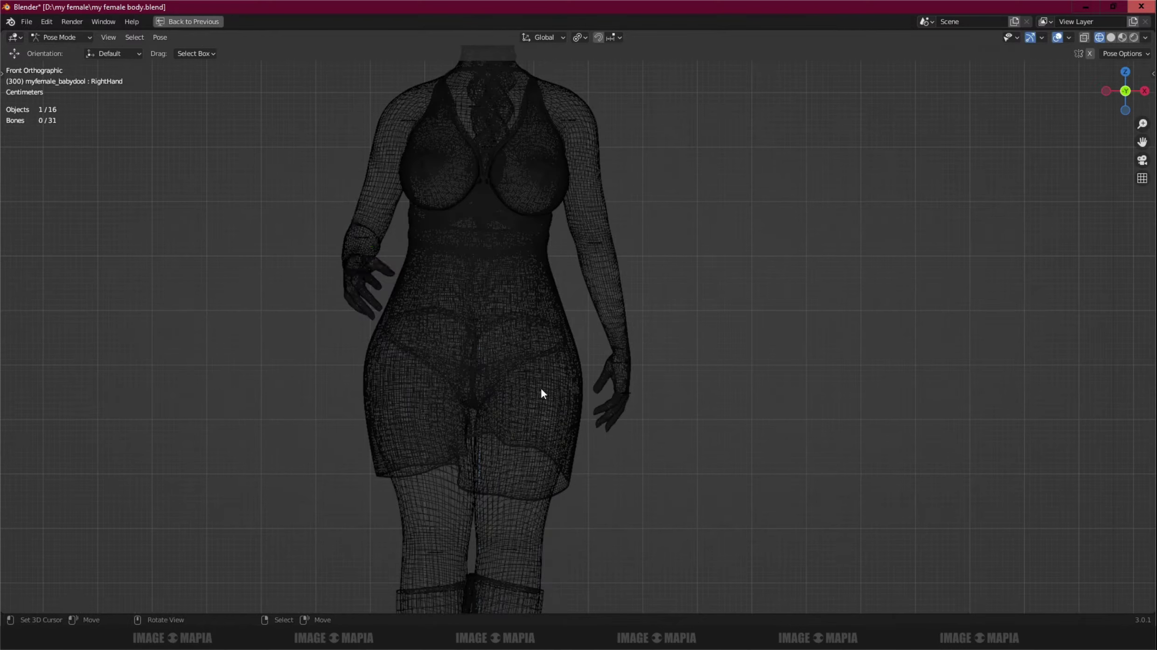
- Rotate the LeftUpLeg bone forward into a step, viewed side-on, then show solid shading
{"action": "left_click", "coordinate": [531, 381]}
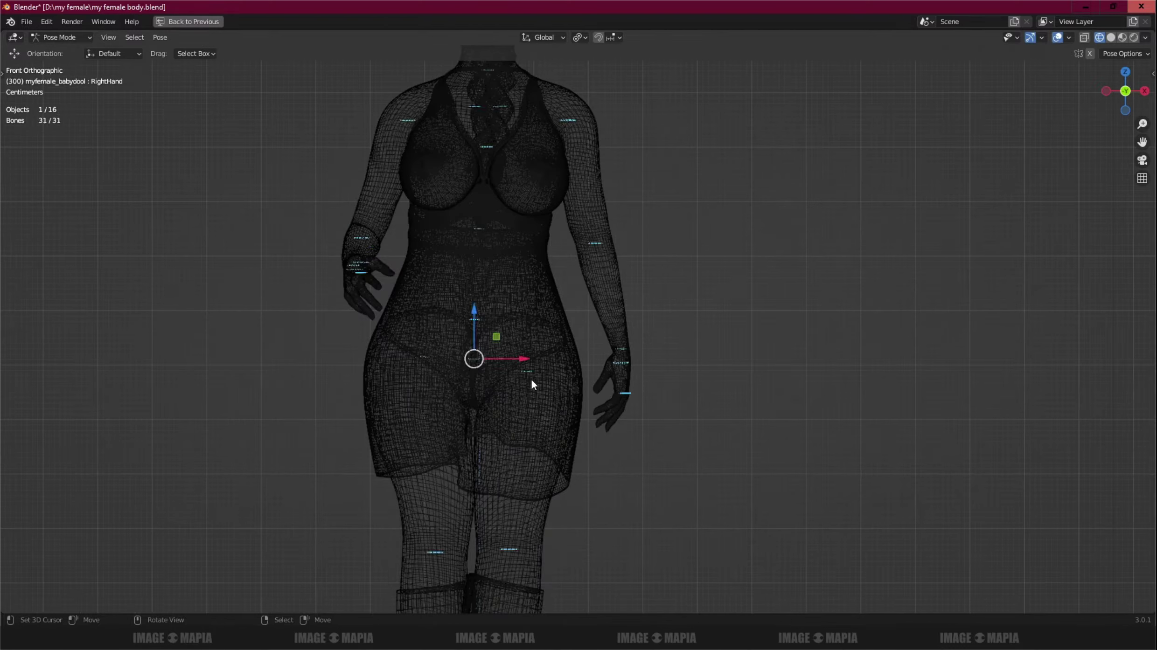
{"action": "left_click", "coordinate": [528, 372]}
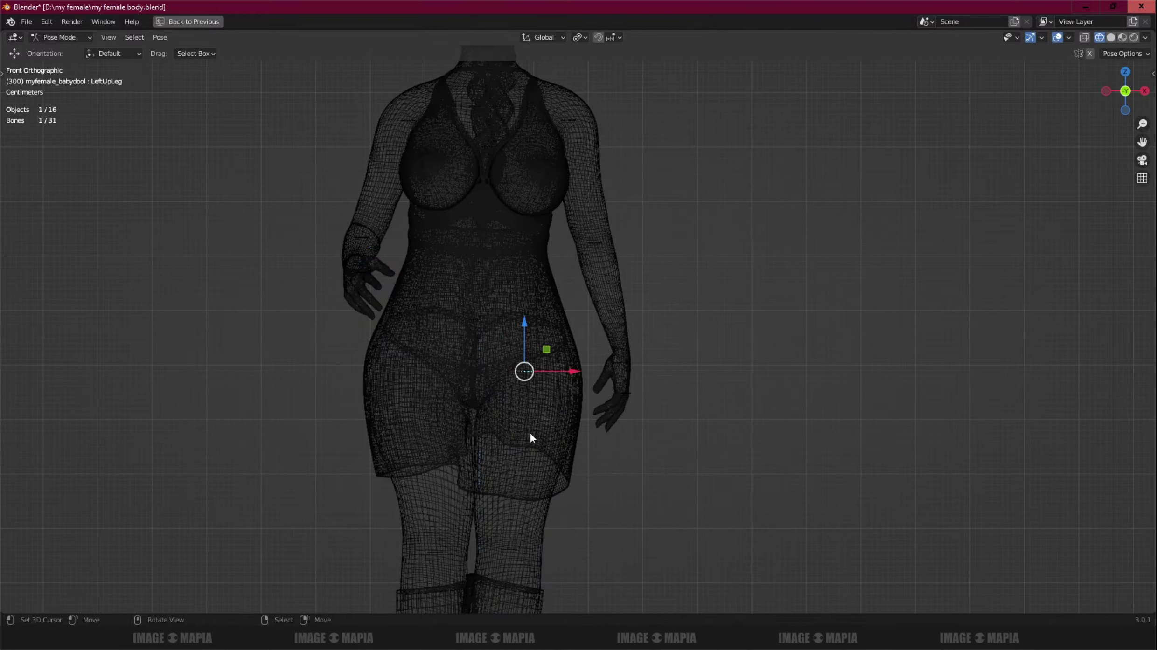
{"action": "mouse_move", "coordinate": [530, 433]}
{"action": "middle_mouse_down"}
{"action": "mouse_move", "coordinate": [472, 439]}
{"action": "mouse_move", "coordinate": [467, 351]}
{"action": "mouse_move", "coordinate": [455, 395]}
{"action": "mouse_move", "coordinate": [554, 401]}
{"action": "mouse_move", "coordinate": [435, 407]}
{"action": "middle_mouse_up"}
{"action": "scroll", "coordinate": [434, 407], "scroll_direction": "down", "scroll_amount": 5}
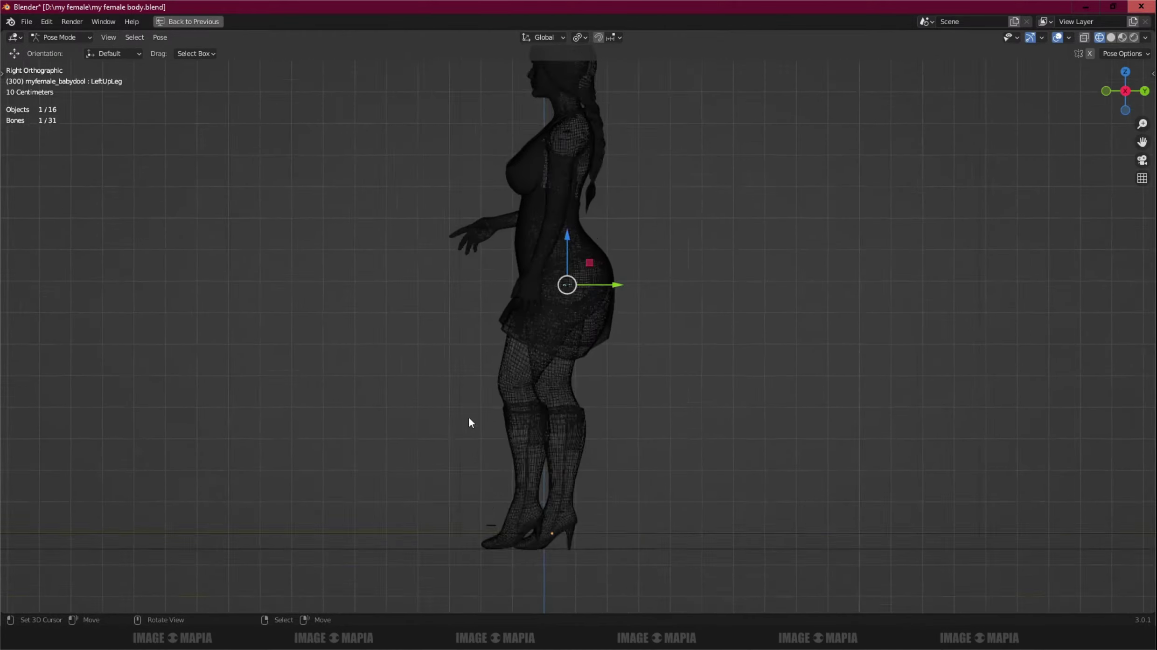
{"action": "key", "text": "r"}
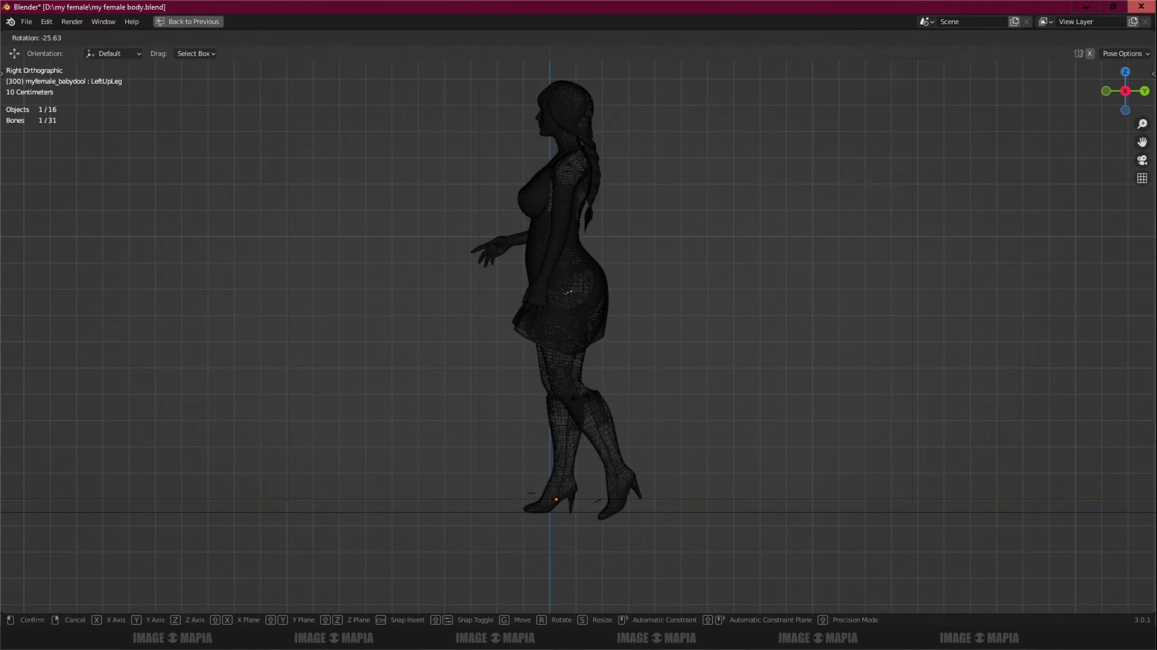
{"action": "left_click", "coordinate": [540, 384]}
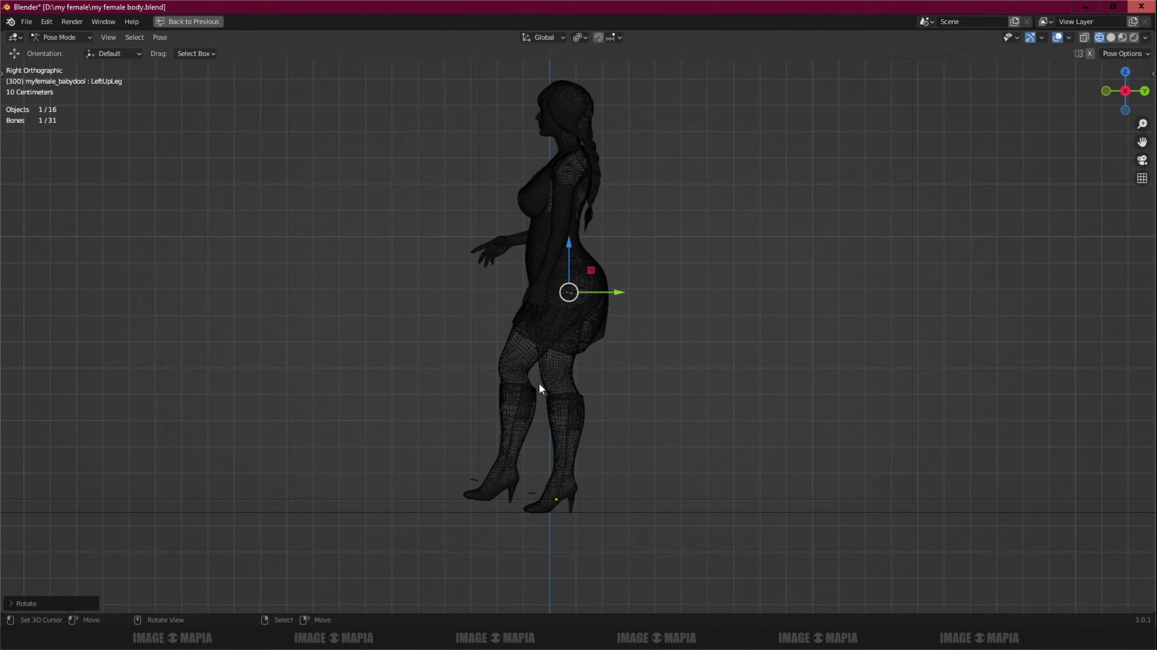
{"action": "mouse_move", "coordinate": [539, 384]}
{"action": "middle_mouse_down"}
{"action": "mouse_move", "coordinate": [565, 404]}
{"action": "mouse_move", "coordinate": [551, 415]}
{"action": "mouse_move", "coordinate": [606, 428]}
{"action": "mouse_move", "coordinate": [491, 422]}
{"action": "middle_mouse_up"}
{"action": "key", "text": "shift+z"}
- Undo the leg rotation back to the character's standing rest pose
{"action": "key", "text": "ctrl"}
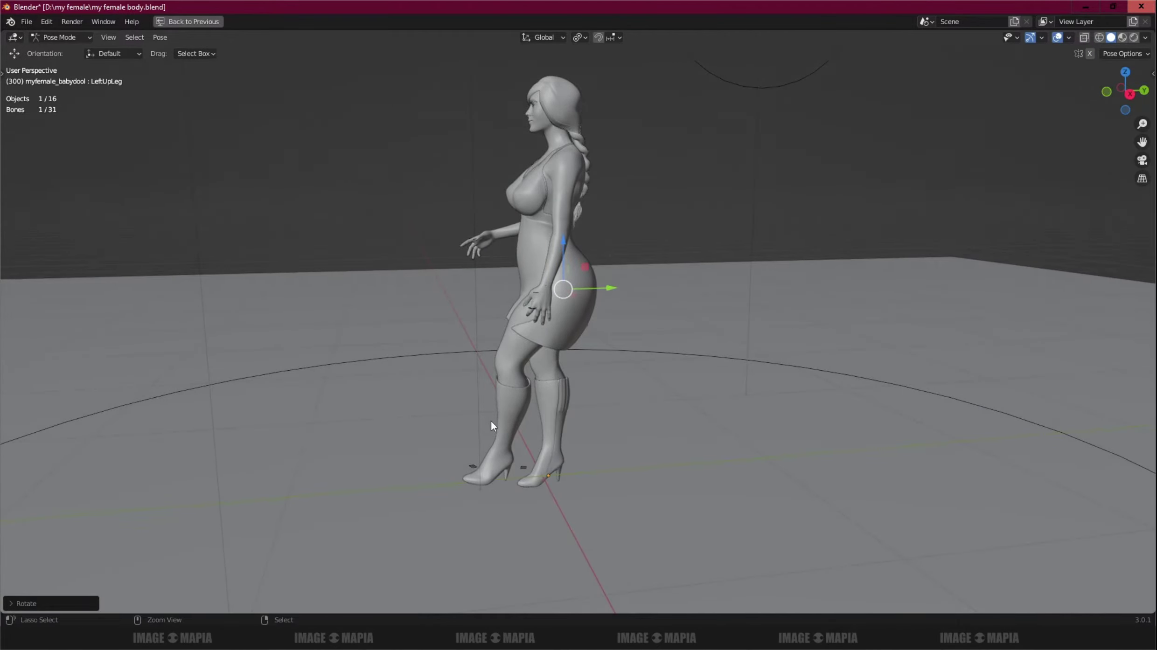
{"action": "key", "text": "ctrl+z"}
{"action": "key", "text": "ctrl+z"}
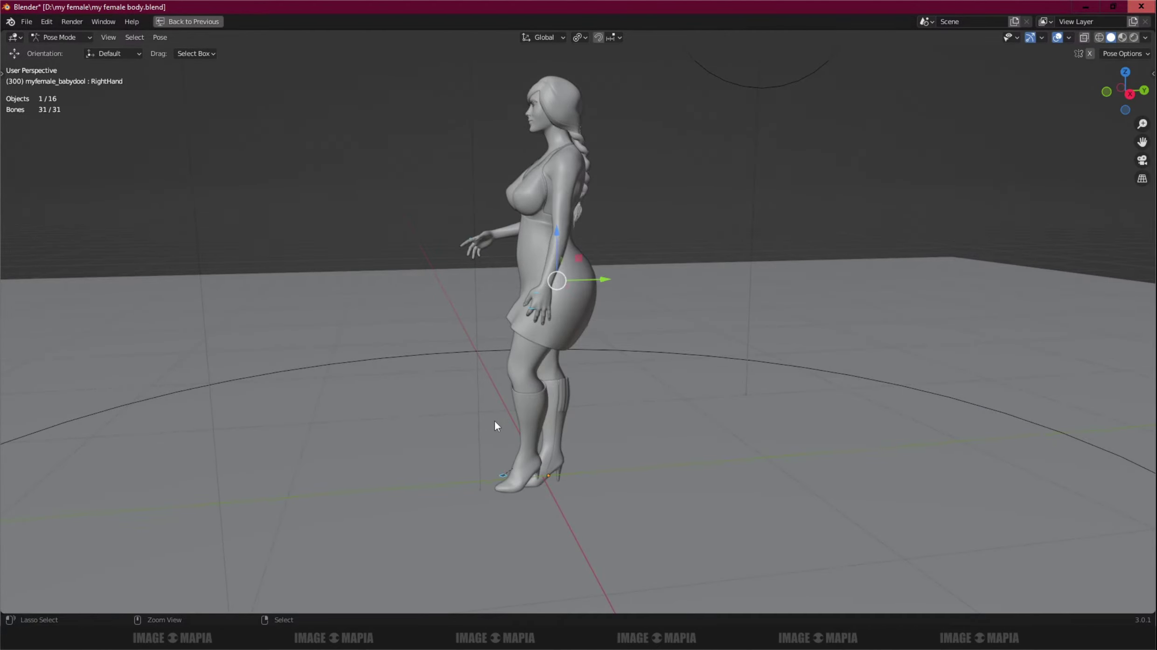
{"action": "key", "text": "ctrl+z"}
{"action": "key", "text": "ctrl+z"}
{"action": "key", "text": "ctrl+z"}
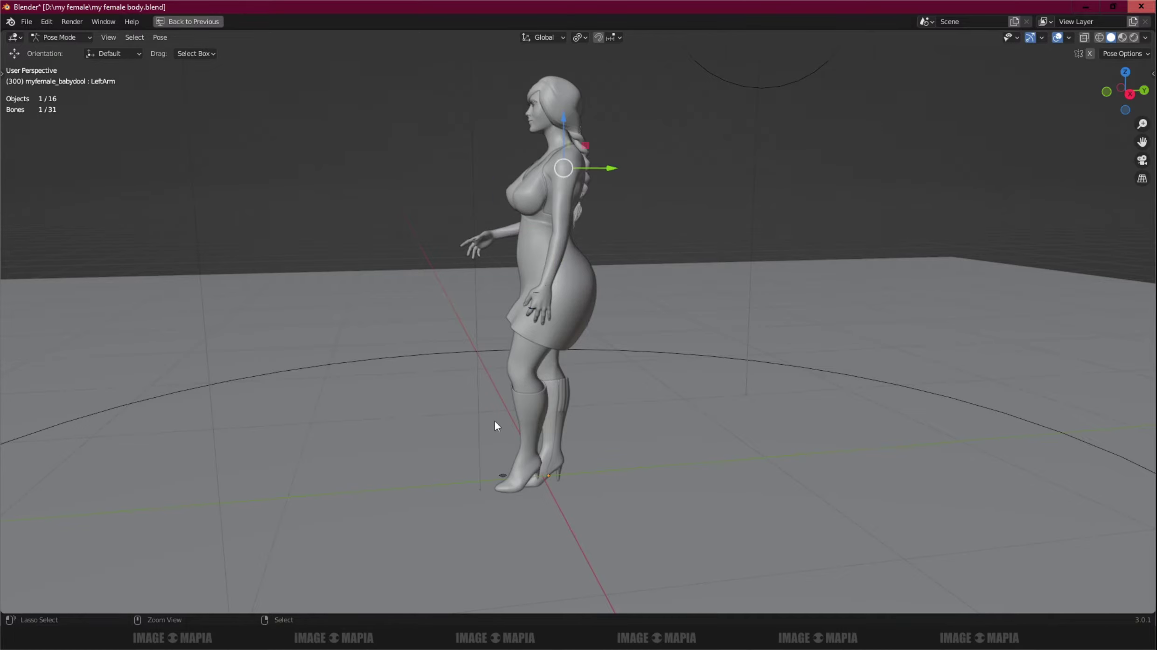
{"action": "key", "text": "ctrl+z"}
{"action": "key", "text": "ctrl+z"}
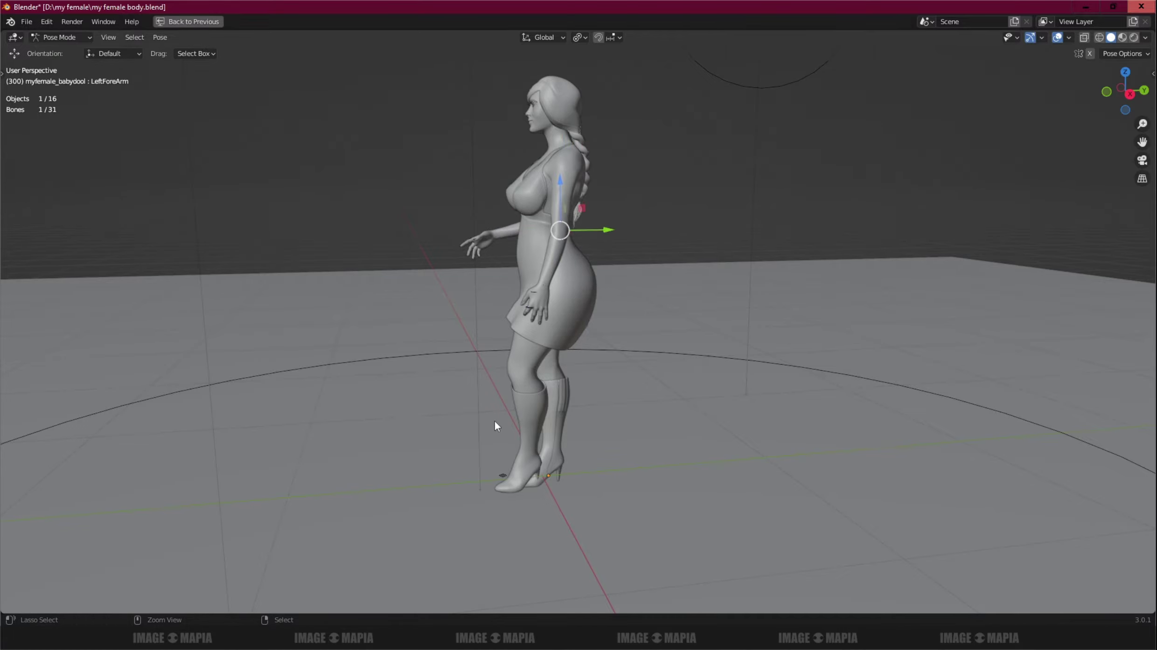
{"action": "key", "text": "ctrl+z"}
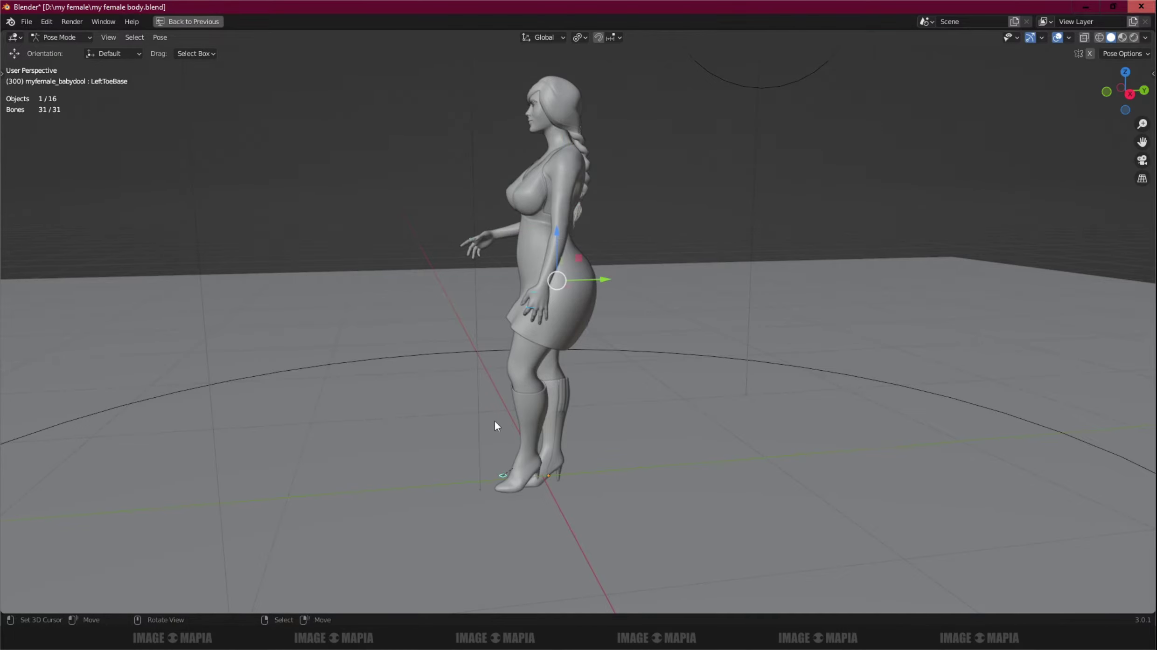
- Return to Object Mode, face the character from the front, and deselect everything
{"action": "left_click", "coordinate": [60, 36]}
{"action": "left_click", "coordinate": [57, 49]}
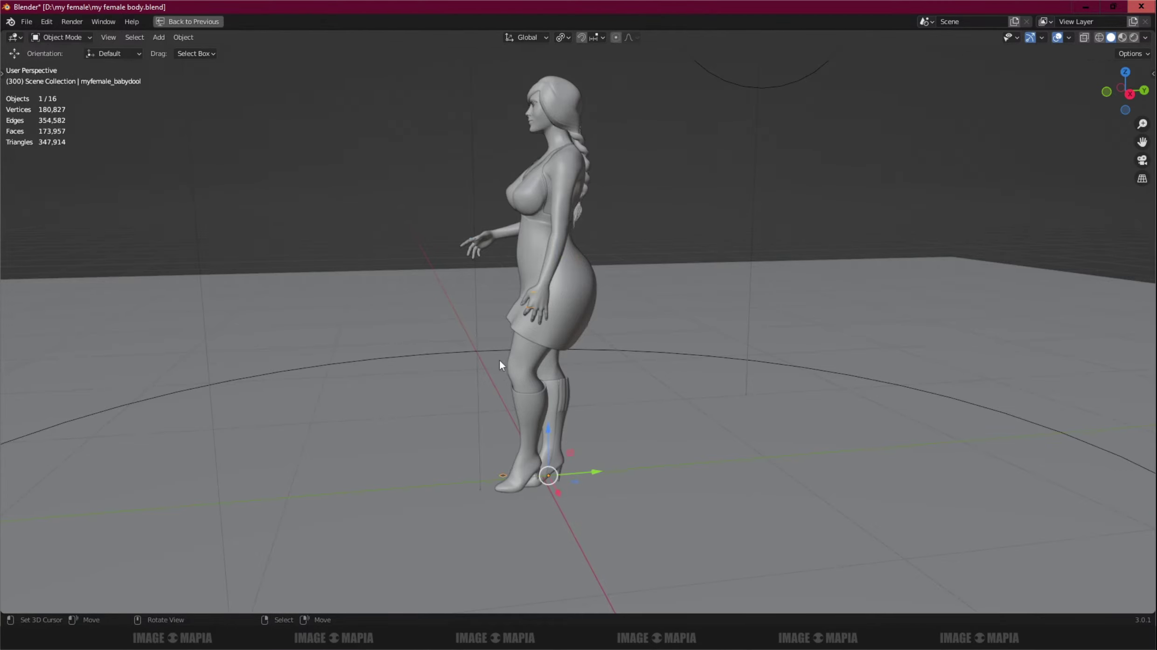
{"action": "middle_click_drag", "start_coordinate": [499, 360], "coordinate": [581, 373]}
{"action": "left_click", "coordinate": [582, 373]}
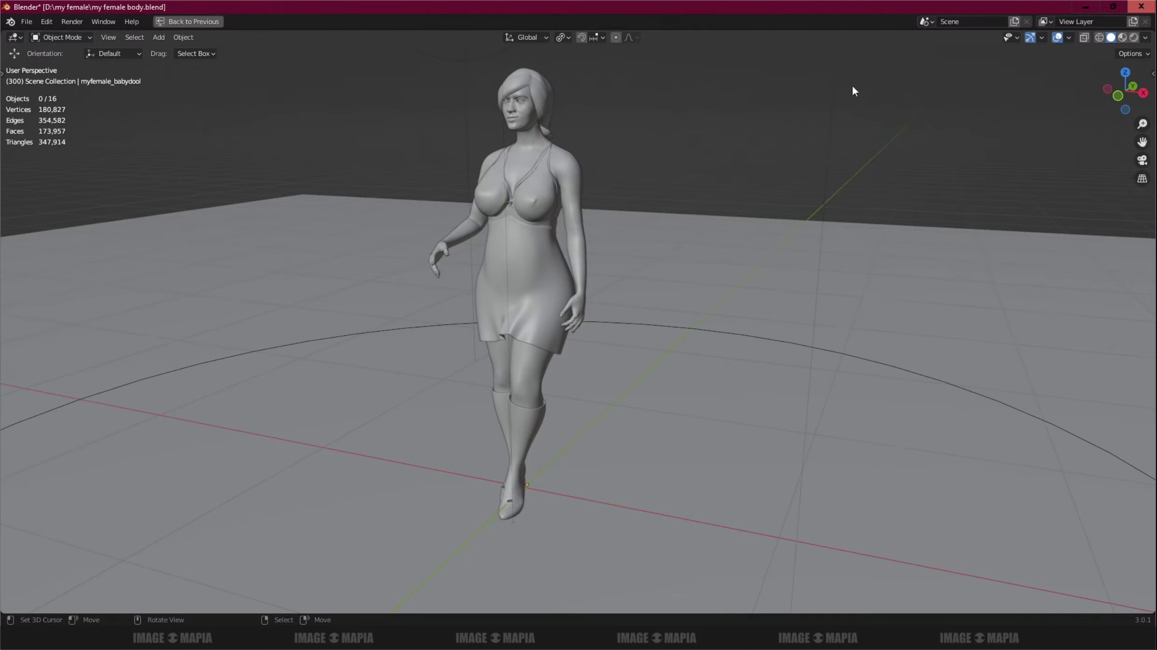
- Show the character in Material Preview, then fully Rendered viewport shading
{"action": "left_click", "coordinate": [1123, 39]}
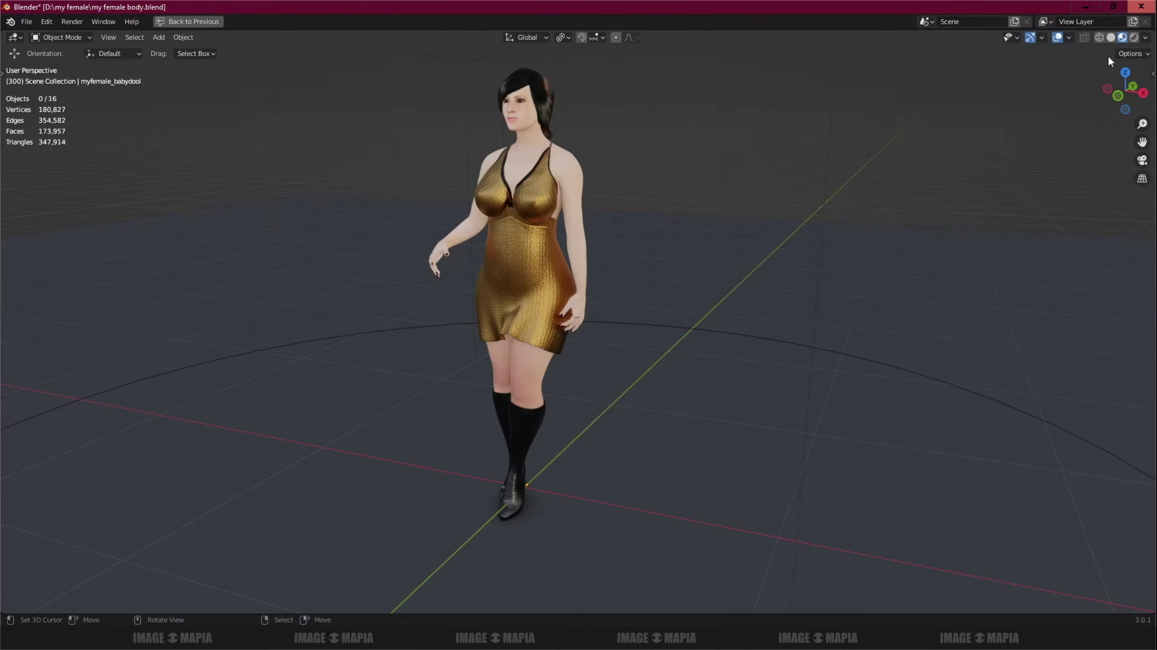
{"action": "left_click", "coordinate": [1134, 38]}
{"action": "mouse_move", "coordinate": [556, 296]}
{"action": "middle_mouse_down"}
{"action": "mouse_move", "coordinate": [641, 296]}
{"action": "mouse_move", "coordinate": [536, 297]}
{"action": "mouse_move", "coordinate": [540, 326]}
{"action": "middle_mouse_up"}
- Zoom in on her face, select the body mesh, and open the Overlays options
{"action": "scroll", "coordinate": [537, 252], "scroll_direction": "up", "scroll_amount": 3}
{"action": "scroll", "coordinate": [575, 296], "scroll_direction": "up", "scroll_amount": 4}
{"action": "scroll", "coordinate": [541, 327], "scroll_direction": "up", "scroll_amount": 3}
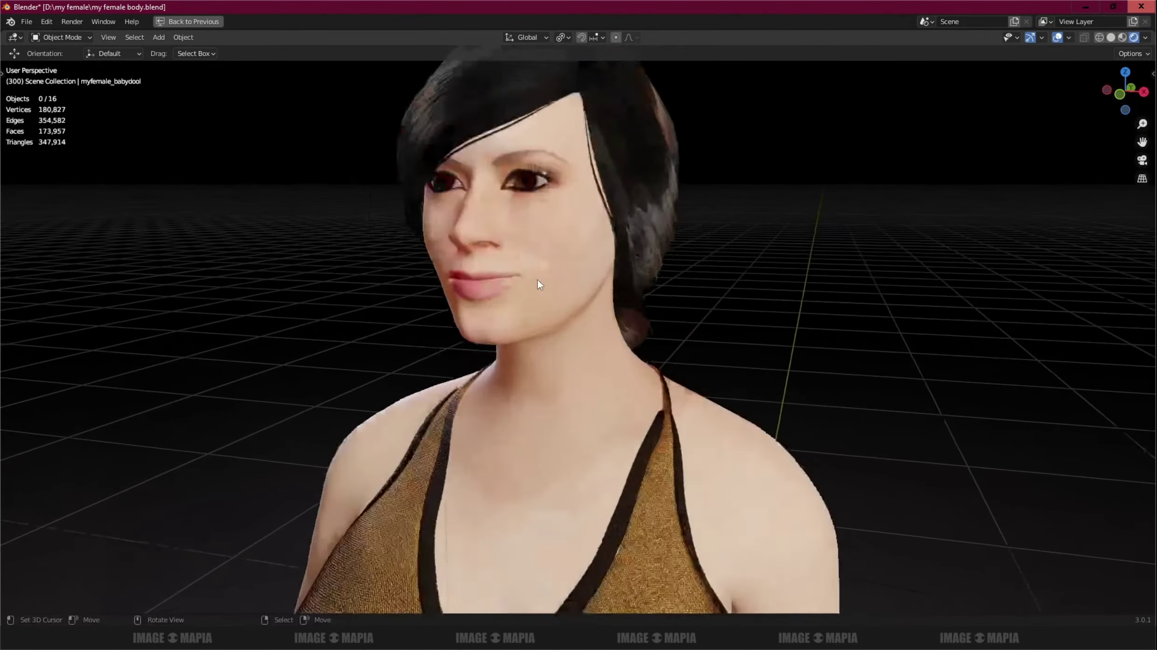
{"action": "scroll", "coordinate": [538, 281], "scroll_direction": "up", "scroll_amount": 3}
{"action": "left_click", "coordinate": [544, 234]}
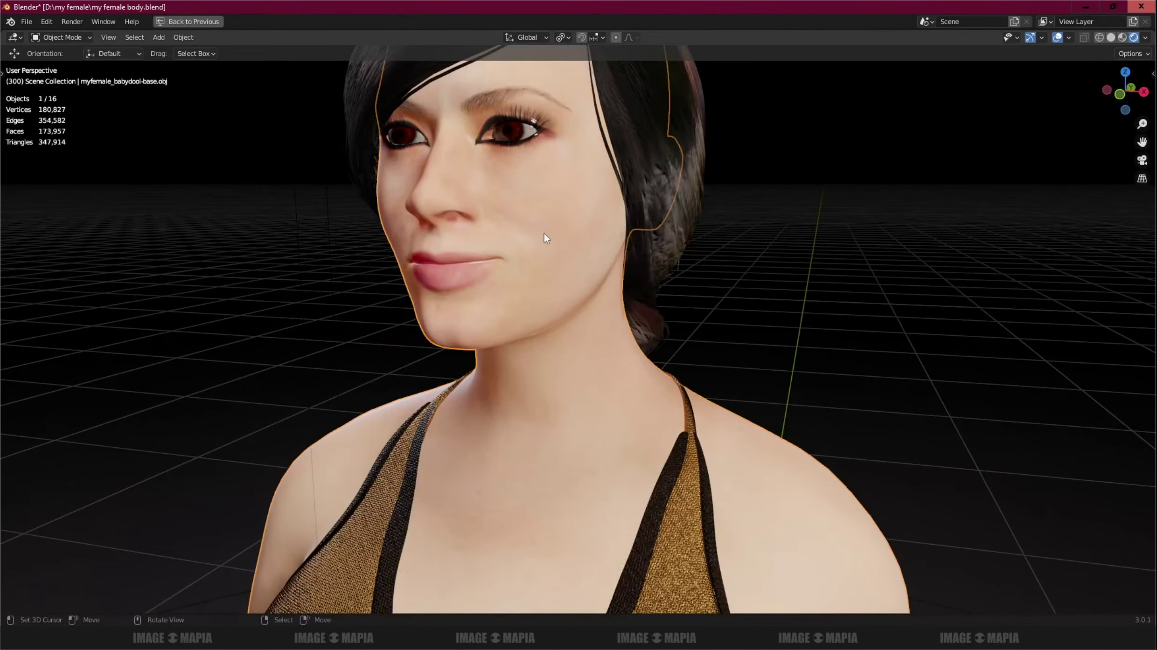
{"action": "left_click", "coordinate": [1069, 38]}
- Overlay the body's wireframe, inspect her back and hips, then turn the wireframe off
{"action": "left_click", "coordinate": [992, 239]}
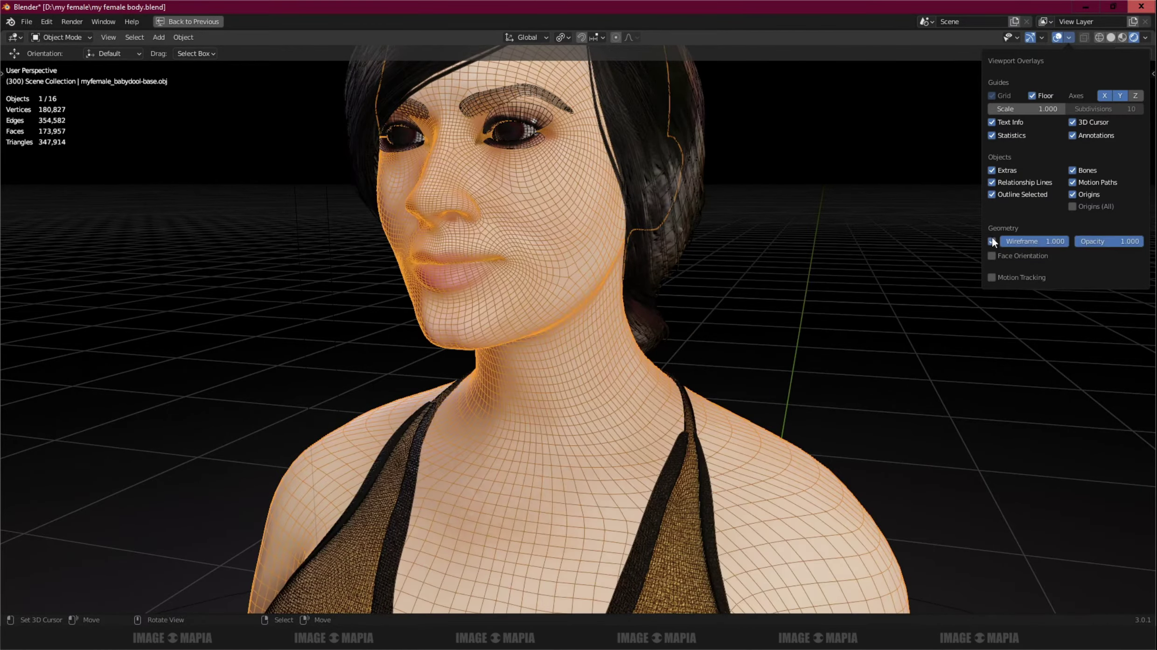
{"action": "mouse_move", "coordinate": [732, 254]}
{"action": "middle_mouse_down"}
{"action": "mouse_move", "coordinate": [535, 259]}
{"action": "mouse_move", "coordinate": [565, 276]}
{"action": "mouse_move", "coordinate": [605, 269]}
{"action": "mouse_move", "coordinate": [468, 347]}
{"action": "mouse_move", "coordinate": [513, 245]}
{"action": "middle_mouse_up"}
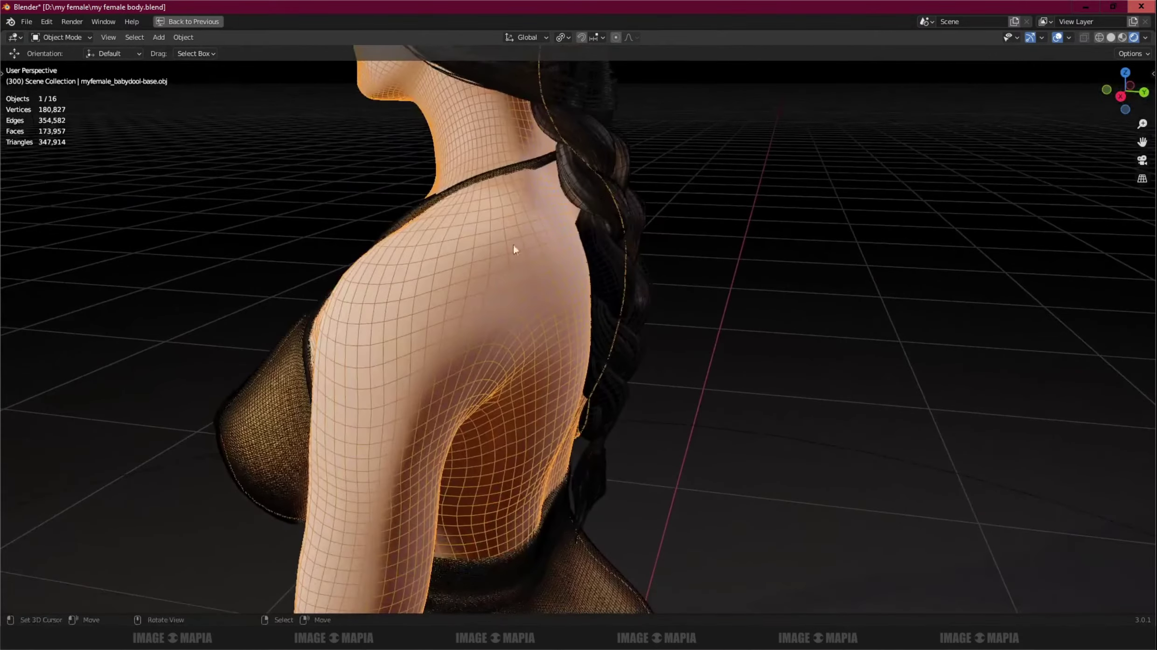
{"action": "middle_click_drag", "start_coordinate": [491, 371], "coordinate": [490, 277], "text": "shift"}
{"action": "mouse_move", "coordinate": [542, 488]}
{"action": "middle_mouse_down"}
{"action": "mouse_move", "coordinate": [444, 460]}
{"action": "mouse_move", "coordinate": [656, 483]}
{"action": "mouse_move", "coordinate": [509, 325]}
{"action": "mouse_move", "coordinate": [568, 317]}
{"action": "mouse_move", "coordinate": [604, 328]}
{"action": "mouse_move", "coordinate": [599, 336]}
{"action": "mouse_move", "coordinate": [657, 283]}
{"action": "mouse_move", "coordinate": [635, 338]}
{"action": "middle_mouse_up"}
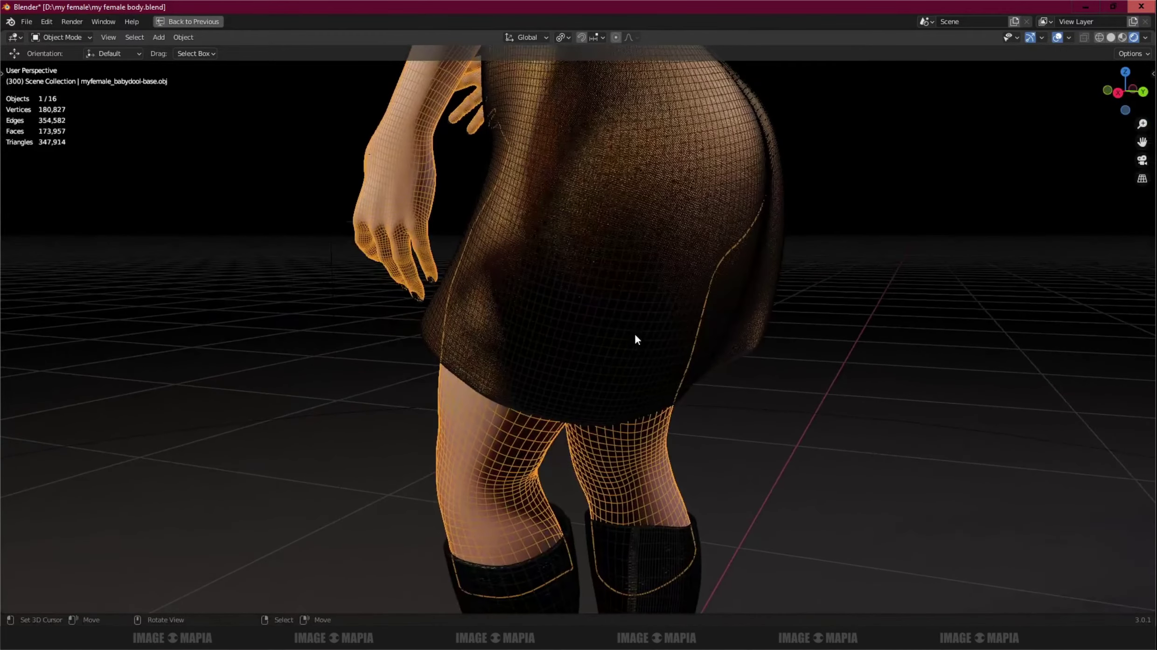
{"action": "left_click", "coordinate": [1068, 38]}
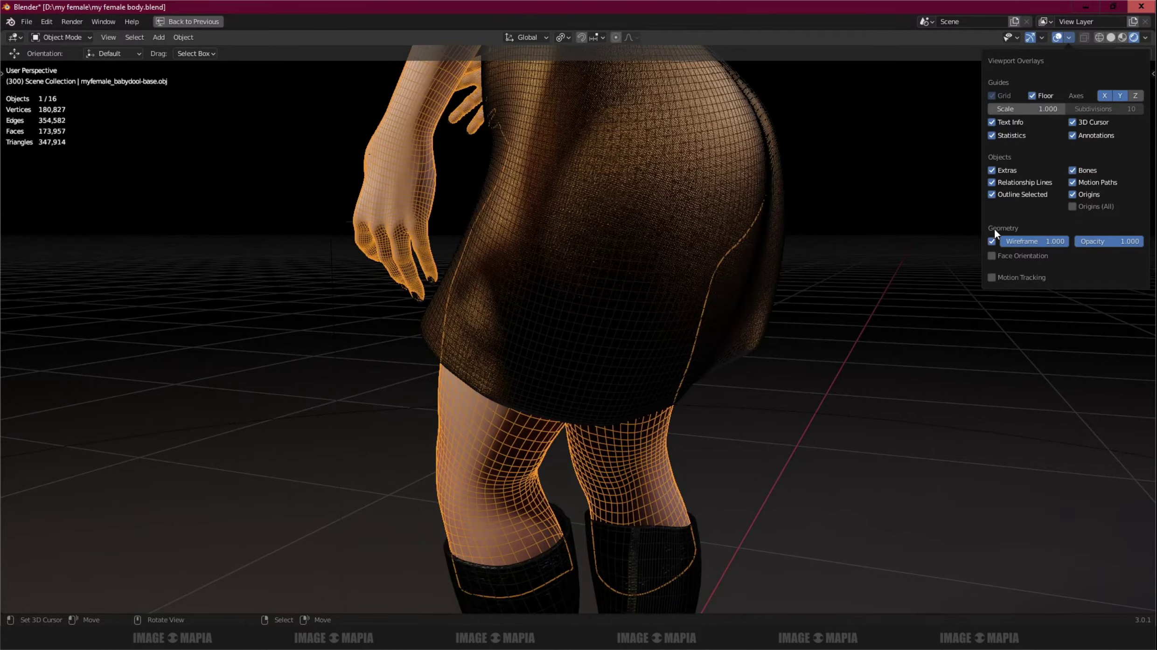
{"action": "left_click", "coordinate": [992, 241]}
{"action": "key", "text": "alt+a"}
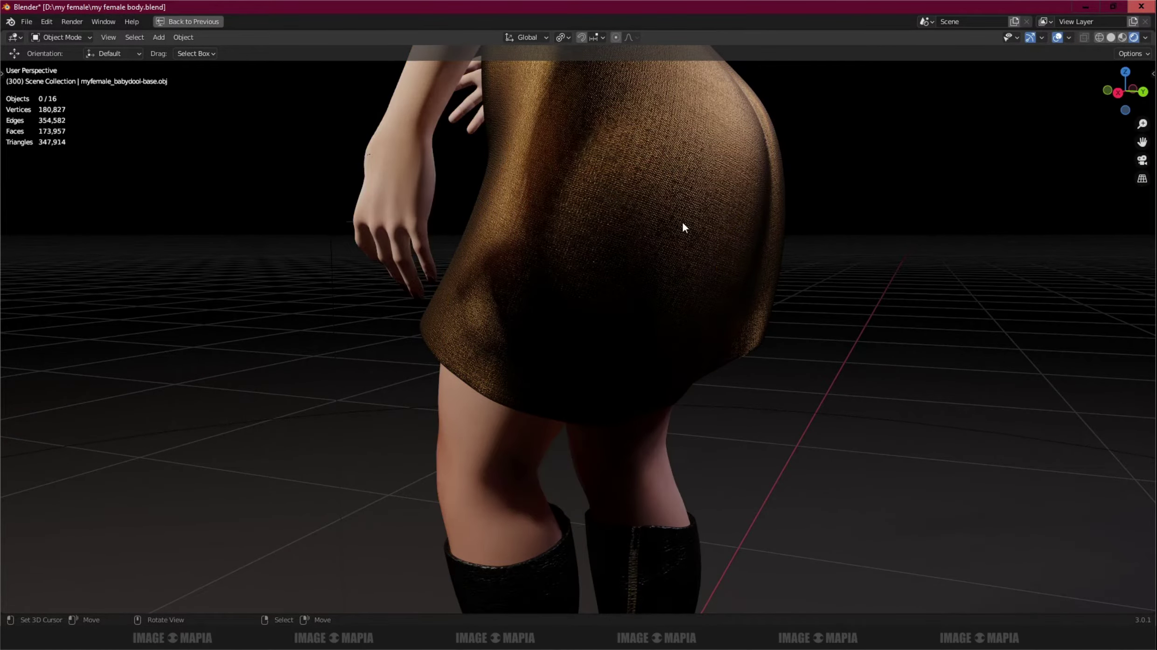
{"action": "scroll", "coordinate": [681, 221], "scroll_direction": "up", "scroll_amount": 2}
{"action": "scroll", "coordinate": [644, 262], "scroll_direction": "up", "scroll_amount": 2}
{"action": "scroll", "coordinate": [582, 299], "scroll_direction": "up", "scroll_amount": 2}
{"action": "scroll", "coordinate": [581, 299], "scroll_direction": "up", "scroll_amount": 2}
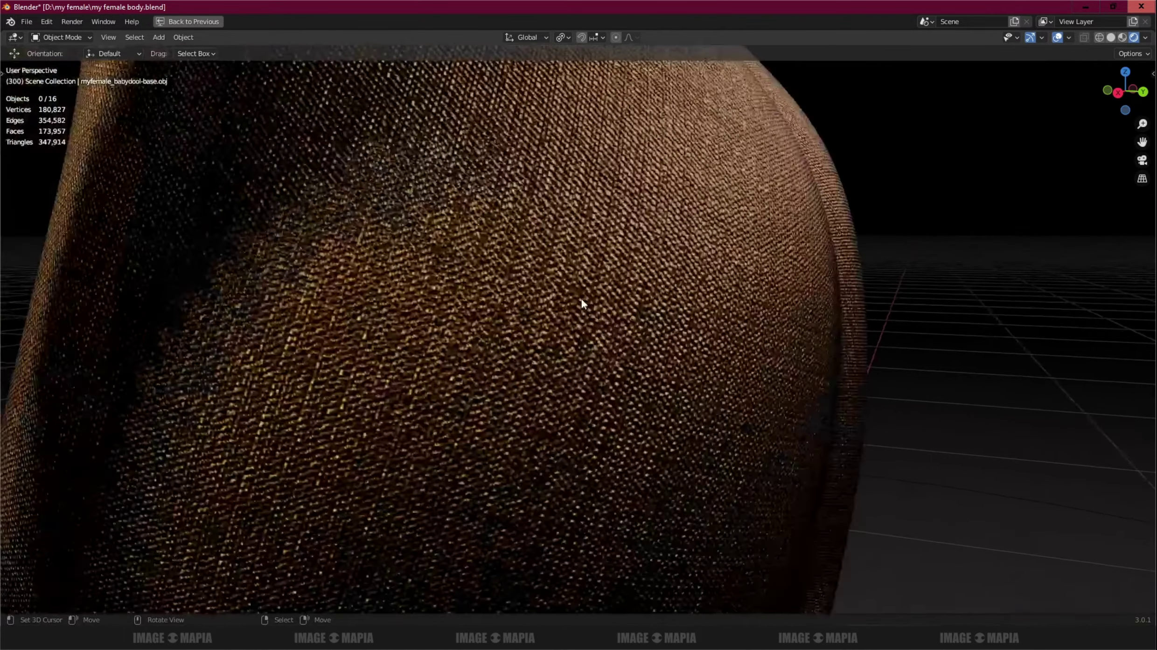
{"action": "scroll", "coordinate": [640, 303], "scroll_direction": "down", "scroll_amount": 4}
{"action": "scroll", "coordinate": [639, 304], "scroll_direction": "down", "scroll_amount": 2}
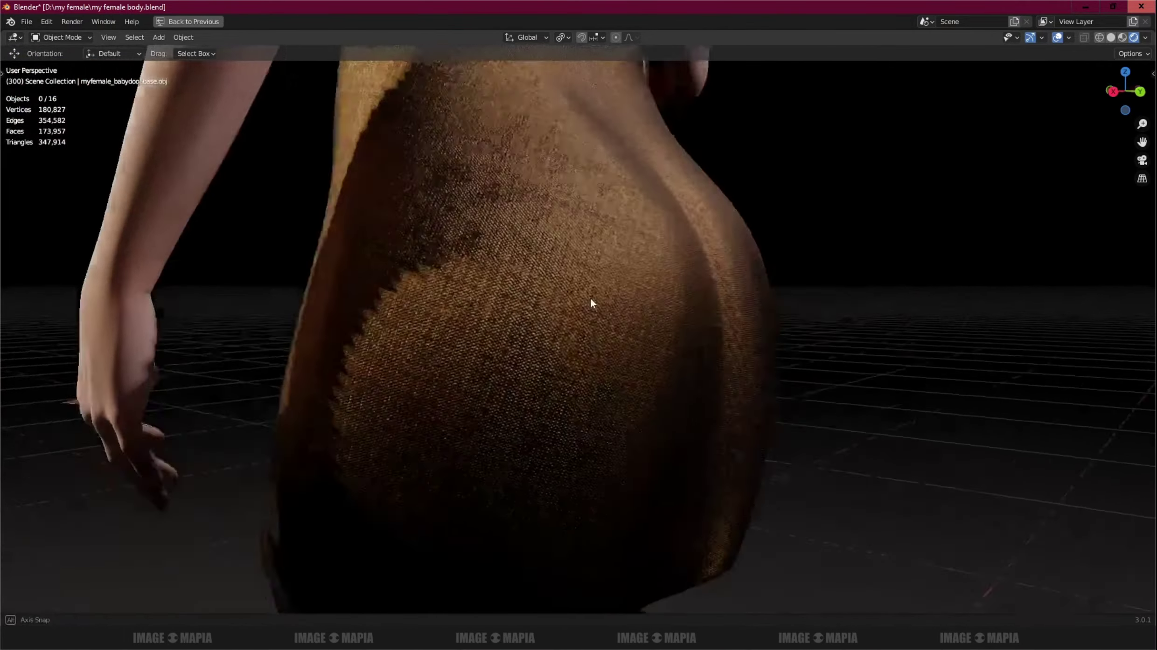
{"action": "middle_click_drag", "start_coordinate": [594, 304], "coordinate": [530, 292]}
{"action": "scroll", "coordinate": [558, 308], "scroll_direction": "down", "scroll_amount": 2}
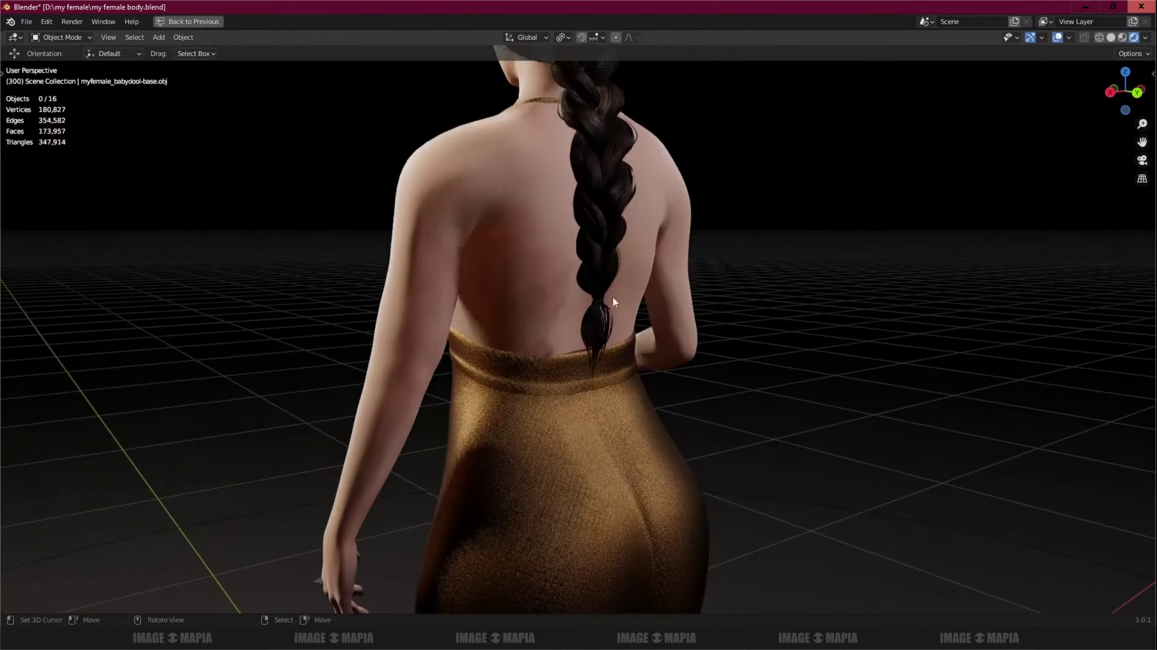
{"action": "middle_click_drag", "start_coordinate": [591, 268], "coordinate": [604, 424], "text": "shift"}
{"action": "scroll", "coordinate": [589, 274], "scroll_direction": "up", "scroll_amount": 2}
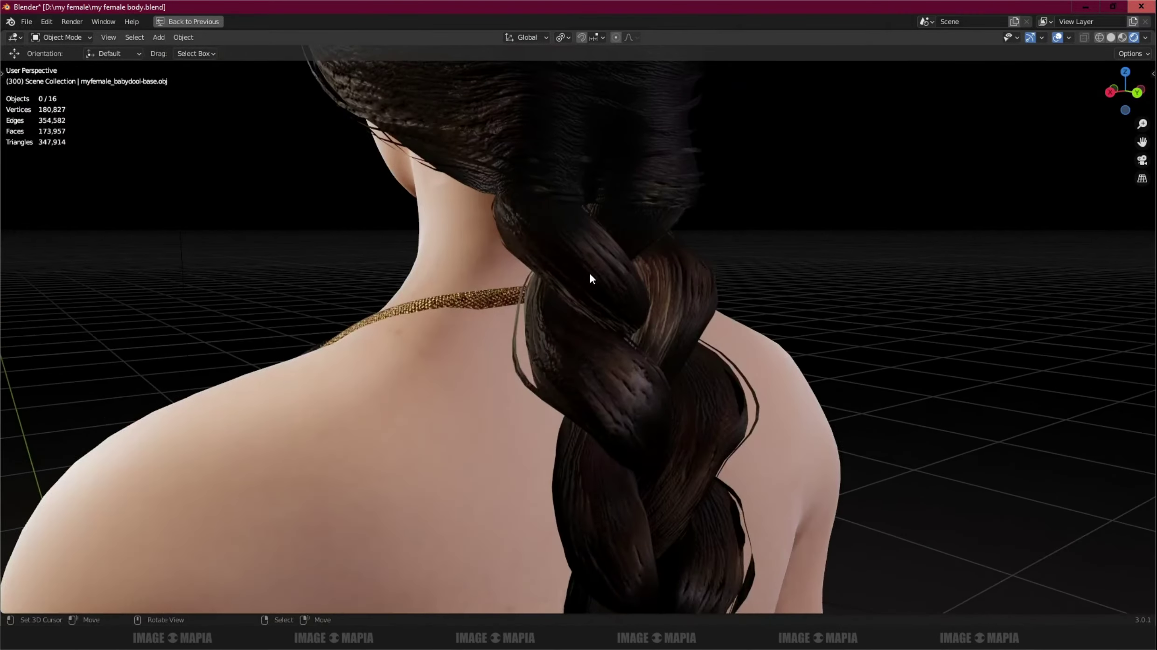
{"action": "mouse_move", "coordinate": [577, 294]}
{"action": "middle_mouse_down"}
{"action": "mouse_move", "coordinate": [665, 303]}
{"action": "mouse_move", "coordinate": [793, 278]}
{"action": "middle_mouse_up"}
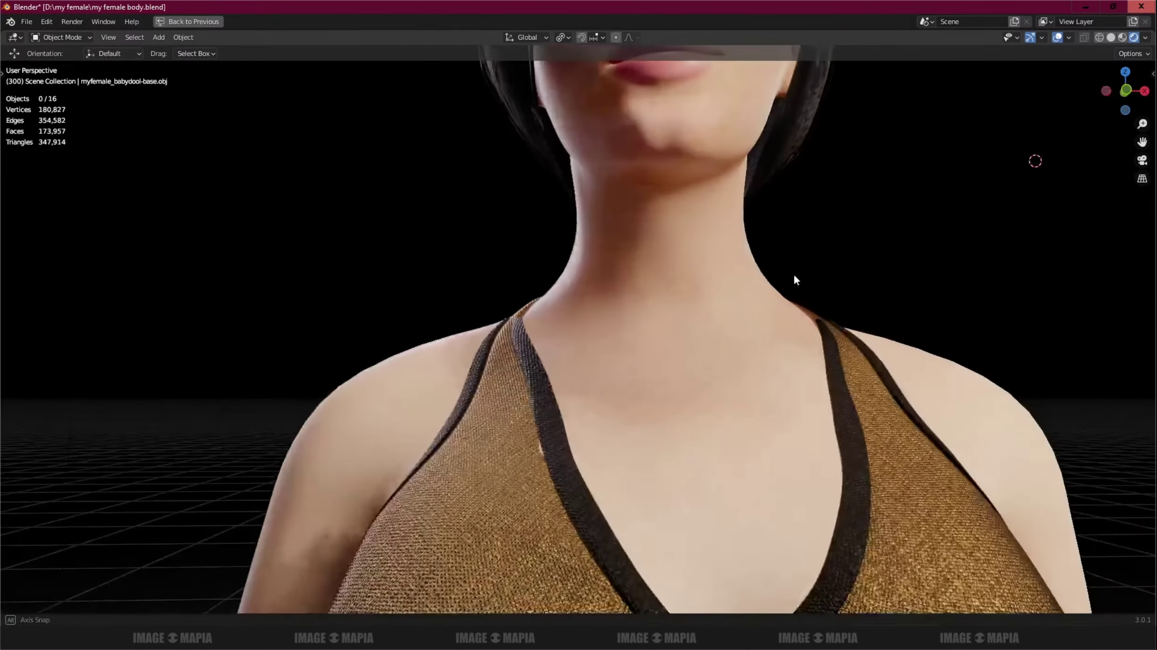
{"action": "scroll", "coordinate": [630, 338], "scroll_direction": "down", "scroll_amount": 2}
{"action": "scroll", "coordinate": [565, 238], "scroll_direction": "up", "scroll_amount": 3}
{"action": "mouse_move", "coordinate": [565, 238]}
{"action": "middle_mouse_down"}
{"action": "mouse_move", "coordinate": [532, 330]}
{"action": "mouse_move", "coordinate": [551, 317]}
{"action": "mouse_move", "coordinate": [522, 299]}
{"action": "middle_mouse_up"}
{"action": "scroll", "coordinate": [517, 301], "scroll_direction": "down", "scroll_amount": 1}
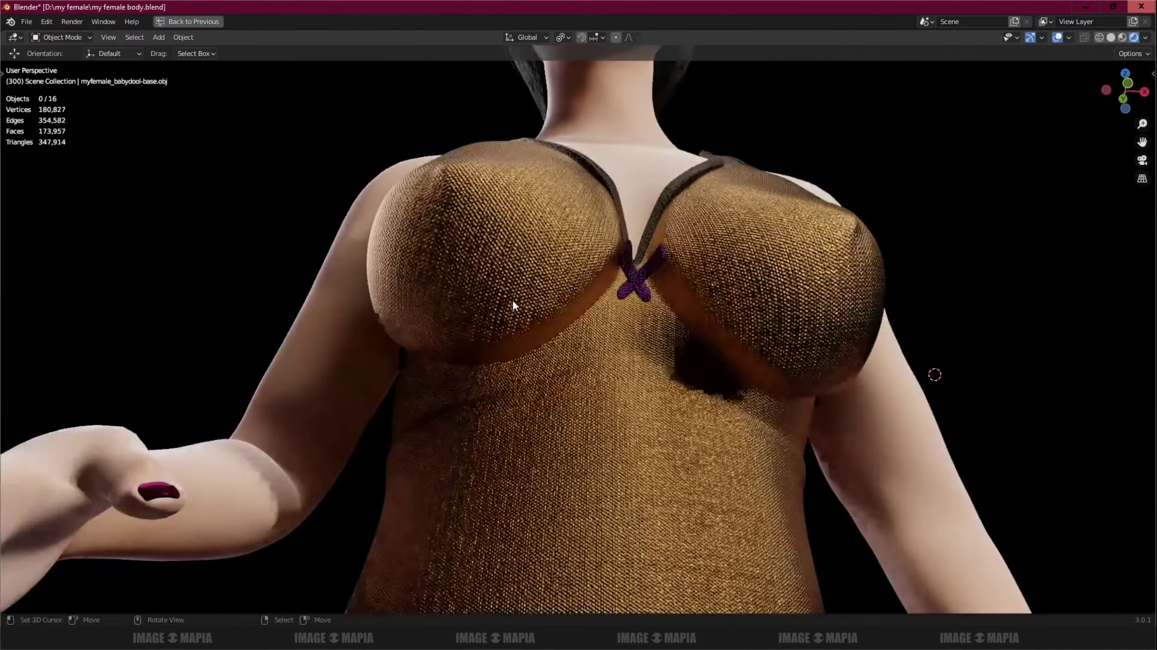
{"action": "scroll", "coordinate": [512, 298], "scroll_direction": "down", "scroll_amount": 3}
{"action": "middle_click_drag", "start_coordinate": [572, 368], "coordinate": [575, 219], "text": "shift"}
{"action": "scroll", "coordinate": [575, 219], "scroll_direction": "up", "scroll_amount": 2}
{"action": "mouse_move", "coordinate": [547, 337]}
{"action": "middle_mouse_down"}
{"action": "mouse_move", "coordinate": [552, 294]}
{"action": "mouse_move", "coordinate": [508, 296]}
{"action": "middle_mouse_up"}
{"action": "scroll", "coordinate": [511, 295], "scroll_direction": "up", "scroll_amount": 2}
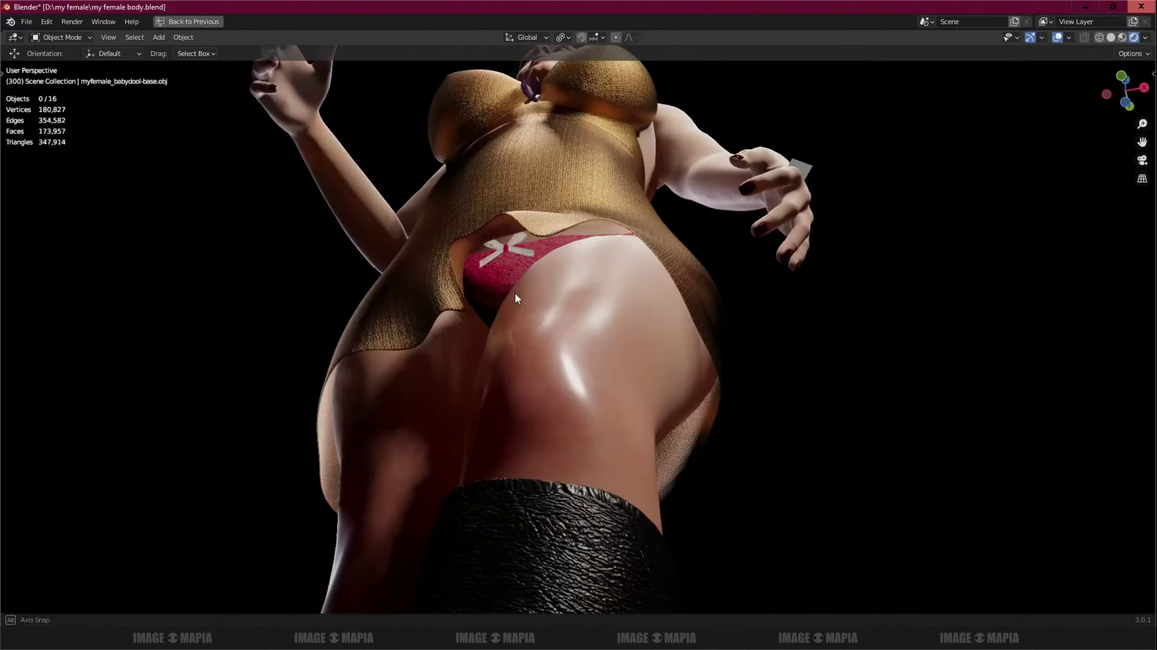
{"action": "scroll", "coordinate": [503, 274], "scroll_direction": "up", "scroll_amount": 2}
{"action": "scroll", "coordinate": [451, 259], "scroll_direction": "up", "scroll_amount": 2}
{"action": "scroll", "coordinate": [459, 255], "scroll_direction": "up", "scroll_amount": 1}
{"action": "mouse_move", "coordinate": [459, 255]}
{"action": "middle_mouse_down"}
{"action": "mouse_move", "coordinate": [478, 262]}
{"action": "mouse_move", "coordinate": [434, 276]}
{"action": "mouse_move", "coordinate": [387, 259]}
{"action": "mouse_move", "coordinate": [499, 308]}
{"action": "mouse_move", "coordinate": [447, 287]}
{"action": "mouse_move", "coordinate": [448, 275]}
{"action": "mouse_move", "coordinate": [445, 289]}
{"action": "mouse_move", "coordinate": [638, 388]}
{"action": "mouse_move", "coordinate": [566, 398]}
{"action": "mouse_move", "coordinate": [558, 386]}
{"action": "mouse_move", "coordinate": [600, 358]}
{"action": "mouse_move", "coordinate": [577, 343]}
{"action": "mouse_move", "coordinate": [517, 416]}
{"action": "mouse_move", "coordinate": [592, 499]}
{"action": "mouse_move", "coordinate": [533, 442]}
{"action": "middle_mouse_up"}
{"action": "scroll", "coordinate": [533, 443], "scroll_direction": "down", "scroll_amount": 3}
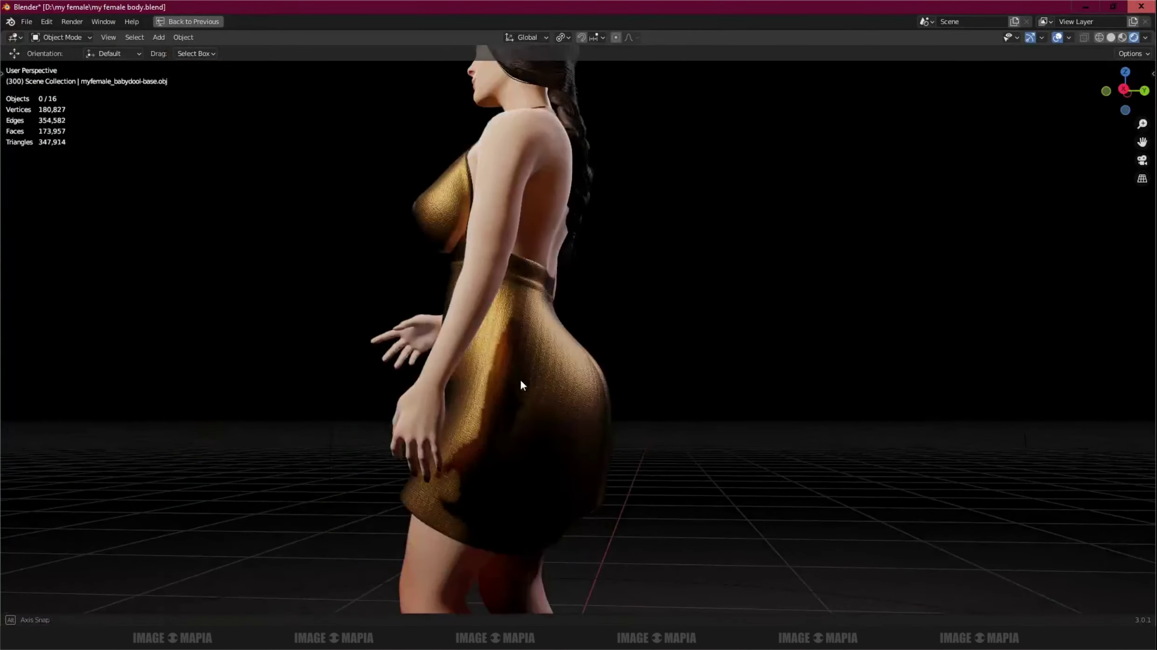
{"action": "mouse_move", "coordinate": [520, 378]}
{"action": "middle_mouse_down"}
{"action": "mouse_move", "coordinate": [667, 416]}
{"action": "mouse_move", "coordinate": [630, 360]}
{"action": "mouse_move", "coordinate": [683, 351]}
{"action": "mouse_move", "coordinate": [575, 345]}
{"action": "middle_mouse_up"}
{"action": "scroll", "coordinate": [670, 348], "scroll_direction": "down", "scroll_amount": 3}
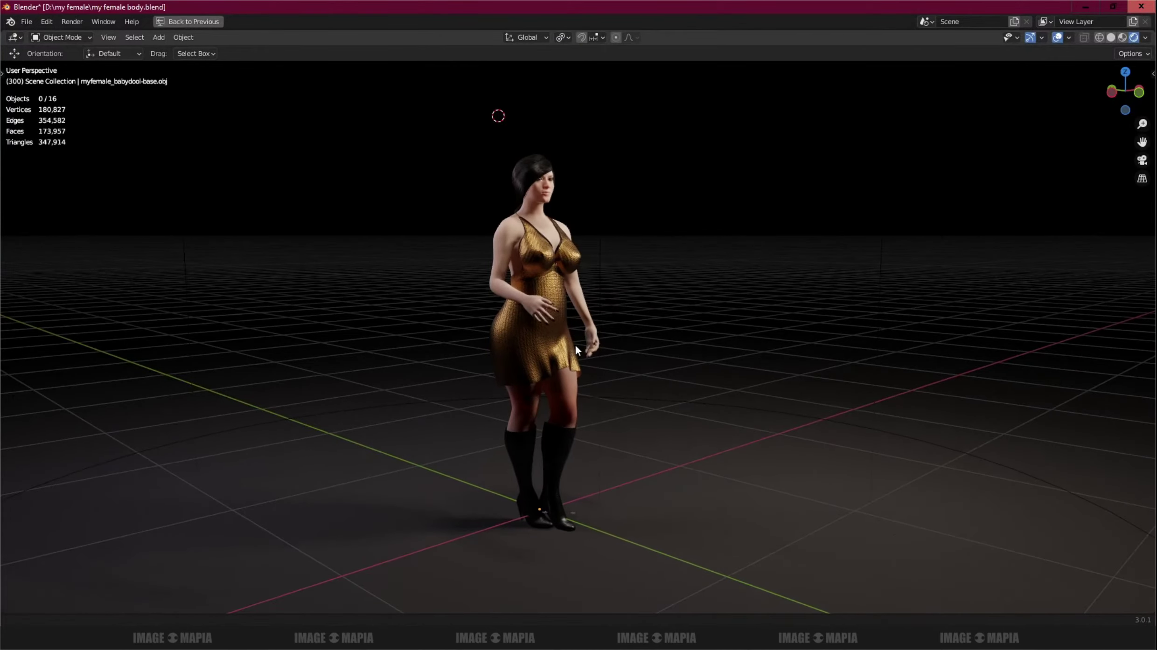
- Return to Material Preview and restore the full workspace layout with Ctrl+Space
{"action": "left_click", "coordinate": [1123, 38]}
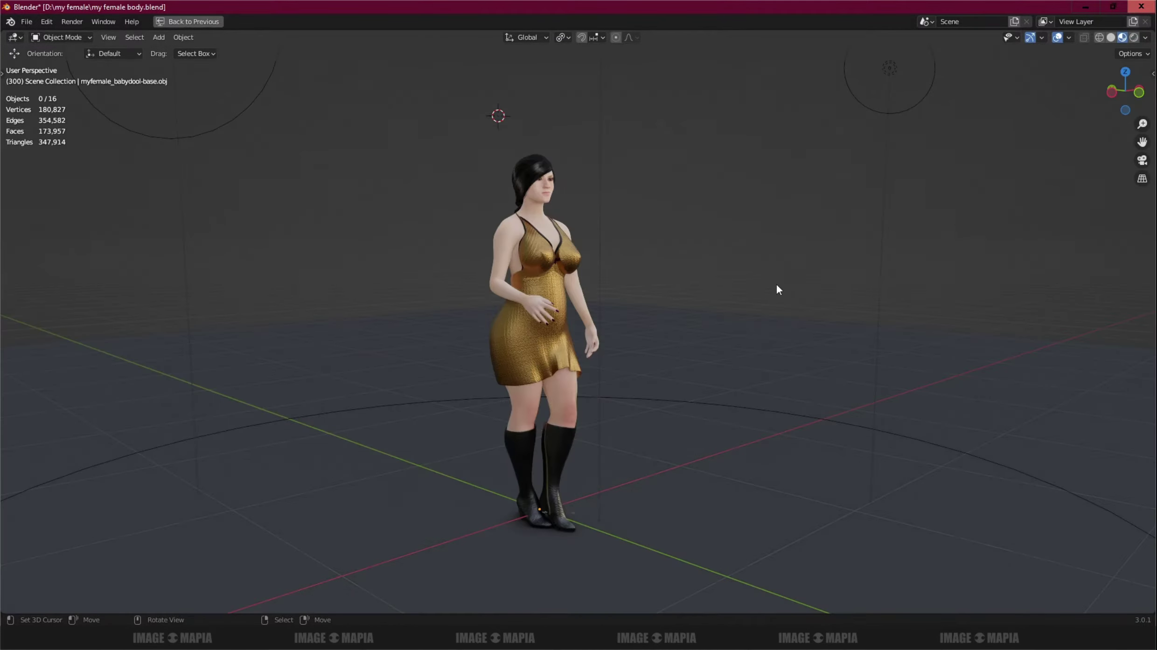
{"action": "key", "text": "ctrl"}
{"action": "key", "text": "ctrl+space"}
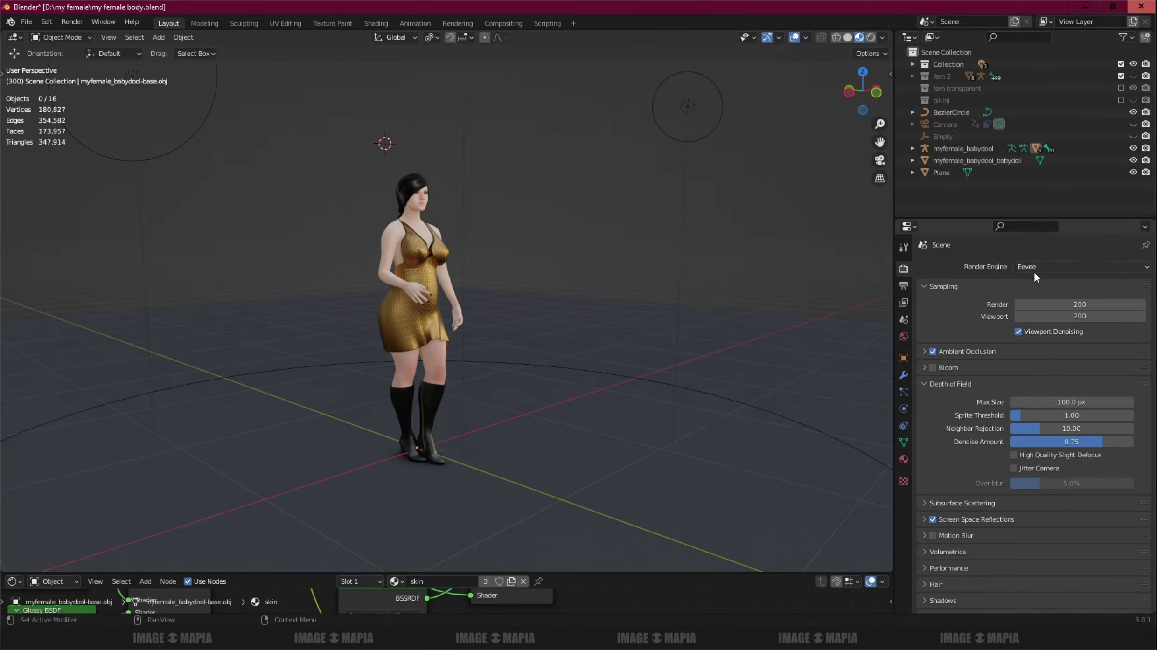
{"action": "scroll", "coordinate": [373, 293], "scroll_direction": "up", "scroll_amount": 4}
{"action": "middle_click_drag", "start_coordinate": [421, 318], "coordinate": [686, 314]}
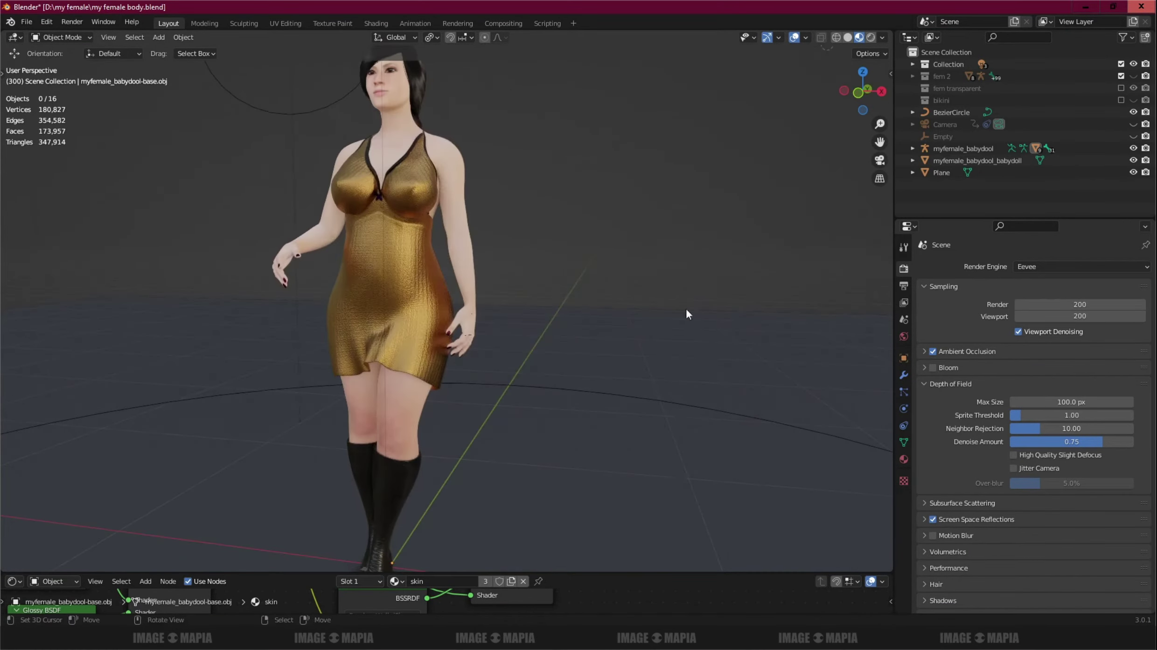
- Set the render engine to Cycles and preview the character in Rendered shading
{"action": "left_click", "coordinate": [1034, 267]}
{"action": "left_click", "coordinate": [1031, 308]}
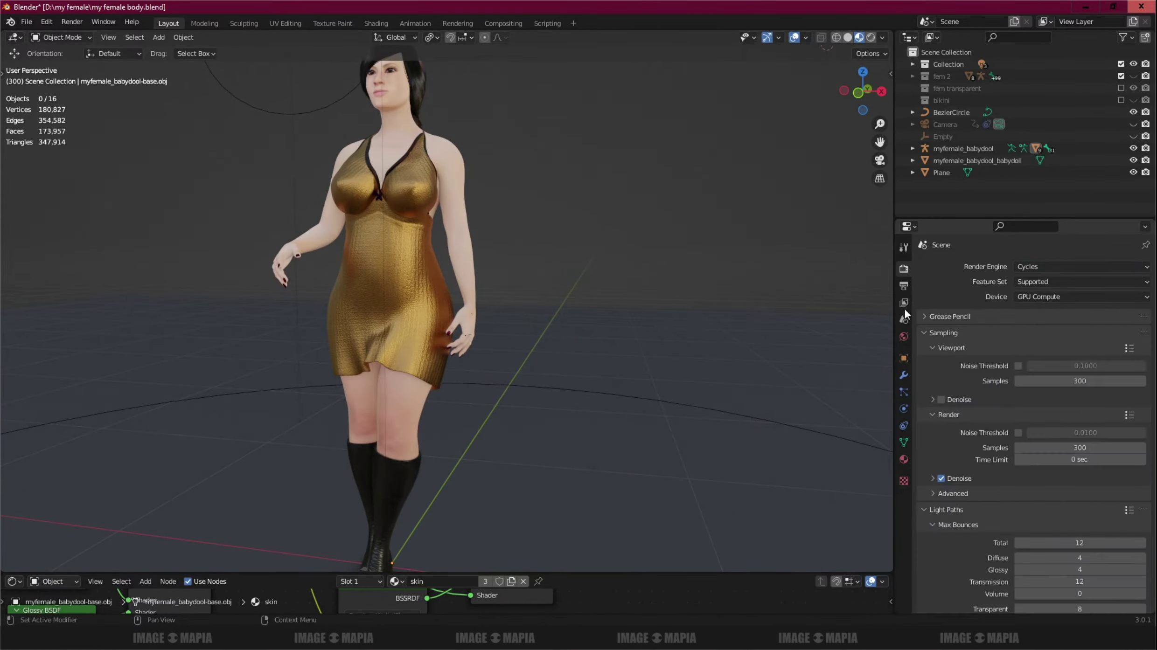
{"action": "left_click", "coordinate": [871, 37]}
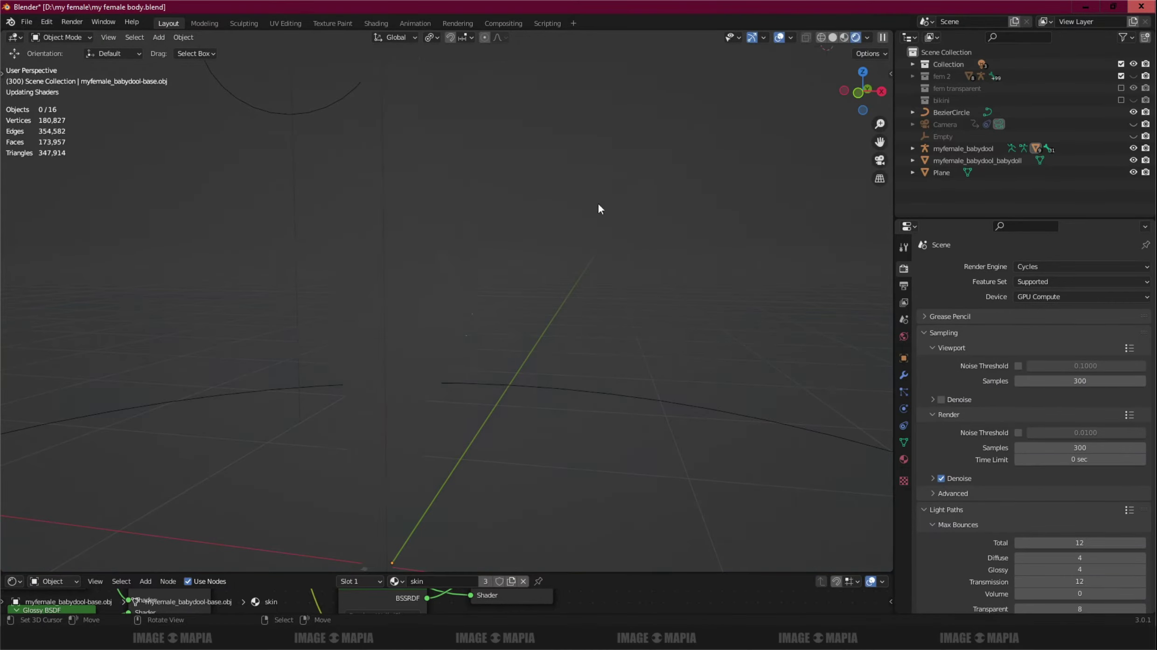
{"action": "middle_click_drag", "start_coordinate": [459, 255], "coordinate": [515, 268]}
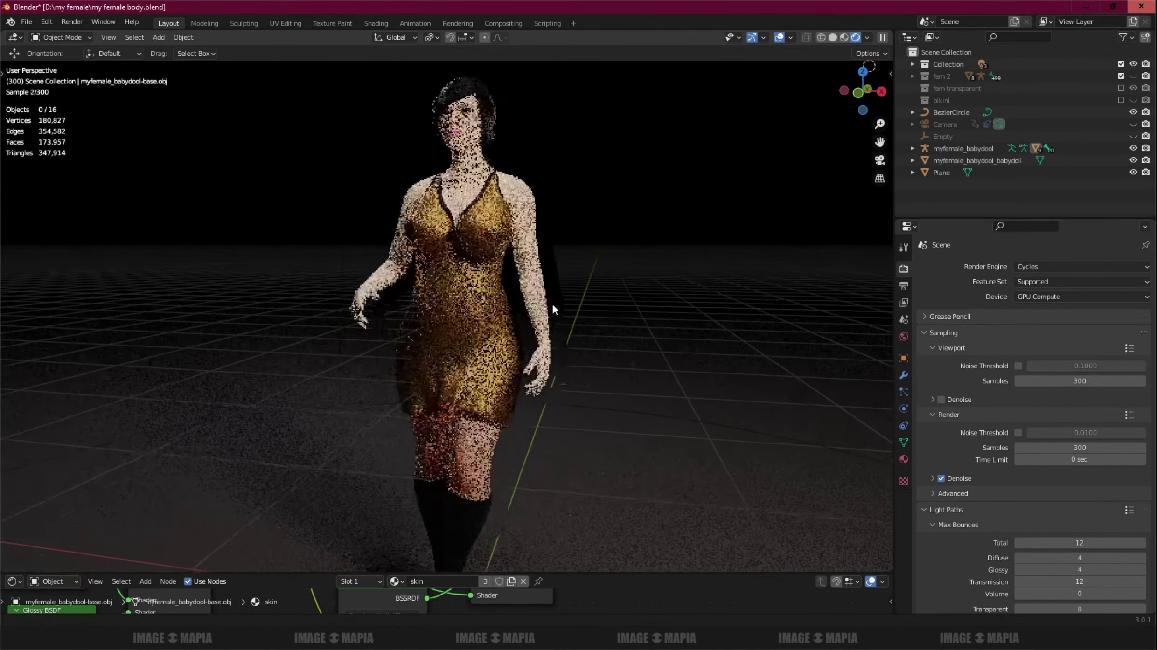
{"action": "scroll", "coordinate": [526, 258], "scroll_direction": "up", "scroll_amount": 3}
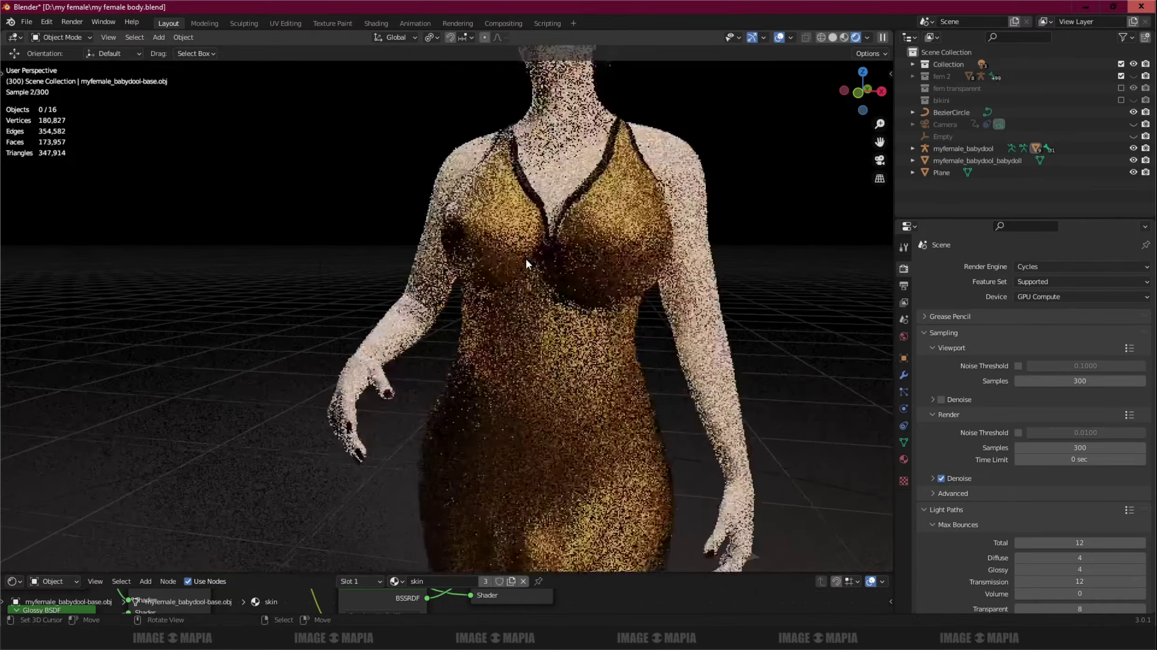
{"action": "scroll", "coordinate": [527, 258], "scroll_direction": "up", "scroll_amount": 1}
- Orbit and zoom around the Cycles render to inspect the head and side
{"action": "mouse_move", "coordinate": [499, 290]}
{"action": "middle_mouse_down"}
{"action": "mouse_move", "coordinate": [580, 305]}
{"action": "mouse_move", "coordinate": [649, 299]}
{"action": "middle_mouse_up"}
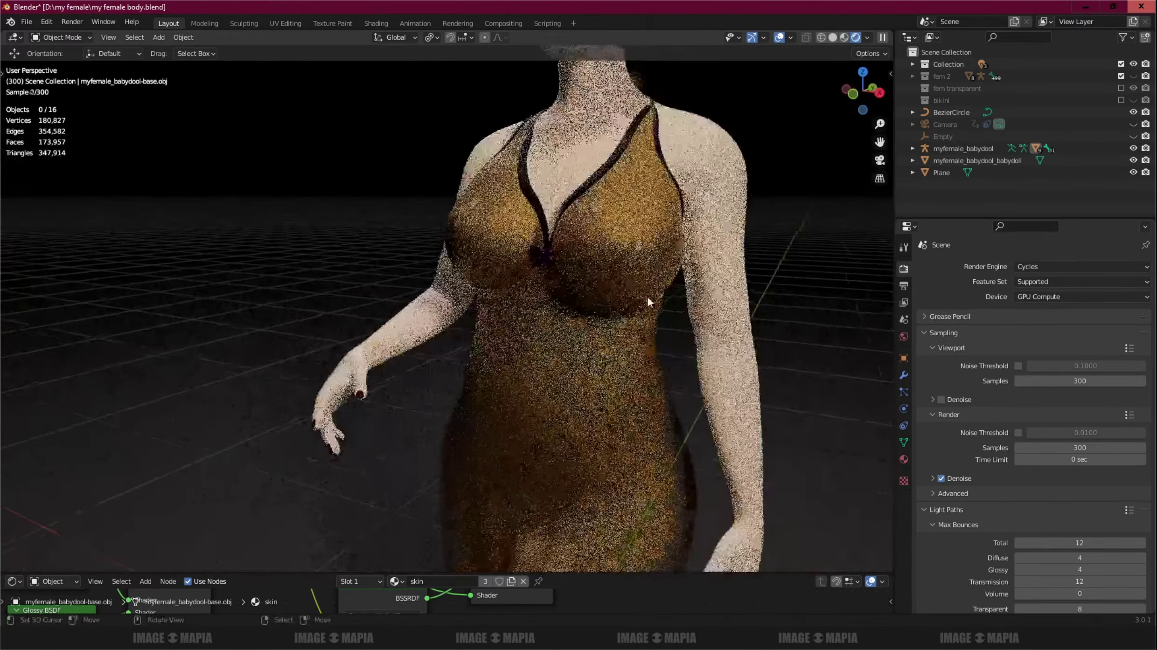
{"action": "scroll", "coordinate": [647, 297], "scroll_direction": "down", "scroll_amount": 3}
{"action": "scroll", "coordinate": [589, 315], "scroll_direction": "up", "scroll_amount": 1}
{"action": "scroll", "coordinate": [546, 246], "scroll_direction": "up", "scroll_amount": 2}
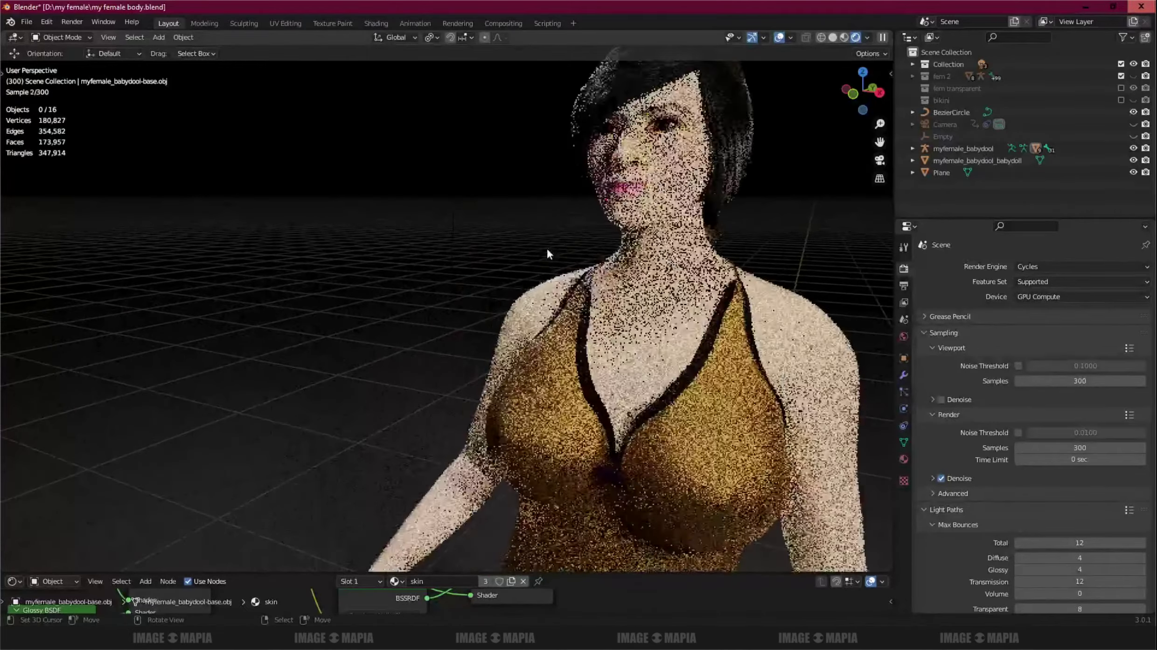
{"action": "scroll", "coordinate": [630, 239], "scroll_direction": "up", "scroll_amount": 1}
{"action": "scroll", "coordinate": [592, 281], "scroll_direction": "up", "scroll_amount": 2}
{"action": "middle_click_drag", "start_coordinate": [591, 281], "coordinate": [630, 280]}
{"action": "scroll", "coordinate": [634, 279], "scroll_direction": "up", "scroll_amount": 2}
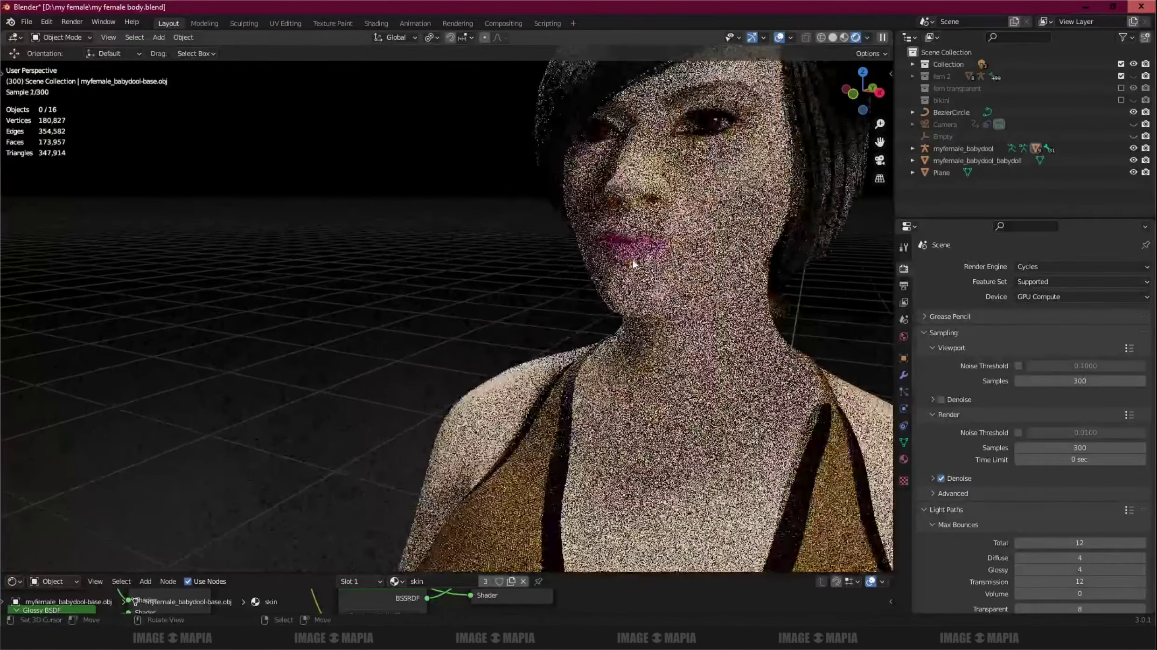
{"action": "scroll", "coordinate": [638, 278], "scroll_direction": "up", "scroll_amount": 1}
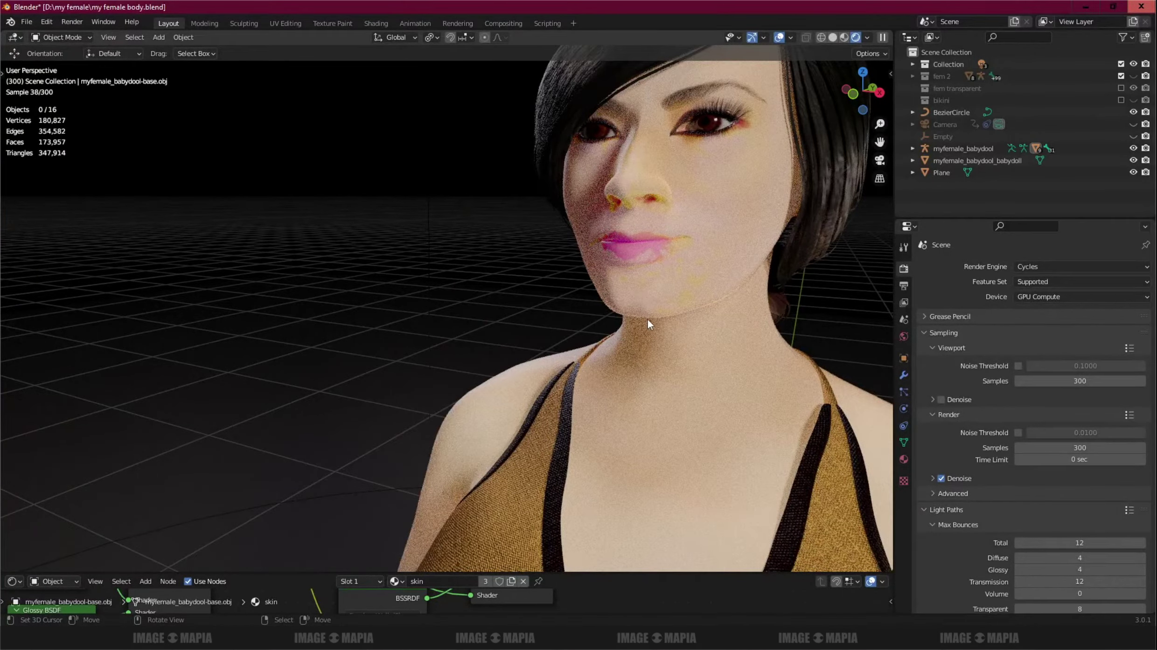
{"action": "middle_click_drag", "start_coordinate": [648, 321], "coordinate": [729, 319]}
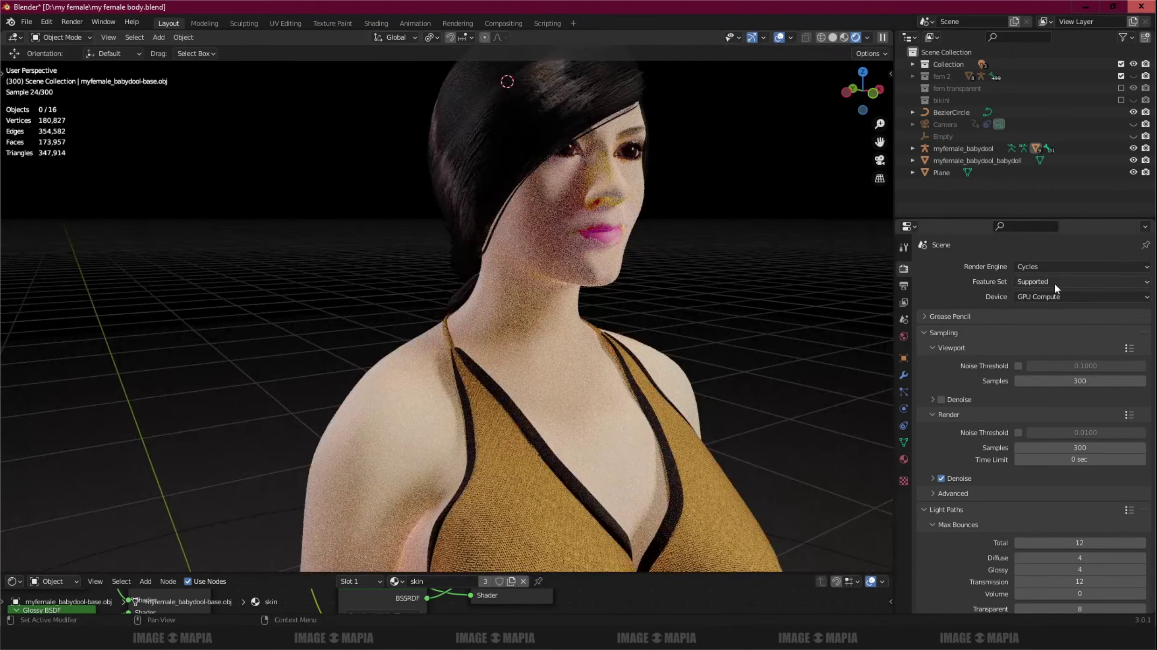
- Switch the render engine back to Eevee, view the figure from below, and bring up Notepad
{"action": "left_click", "coordinate": [1032, 267]}
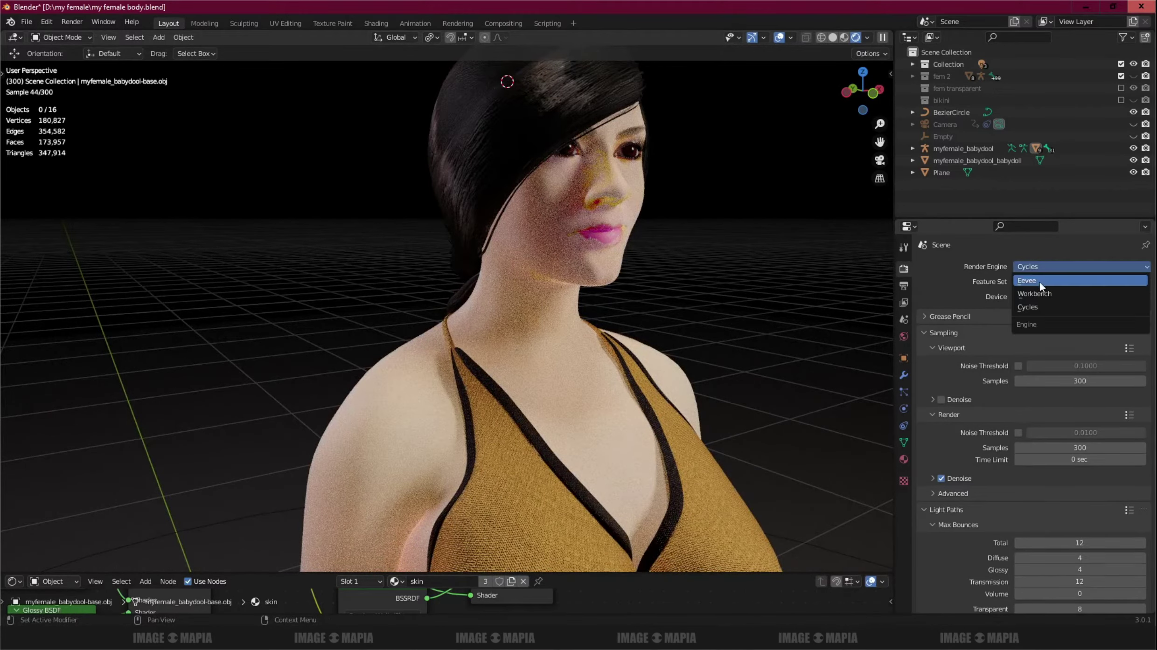
{"action": "left_click", "coordinate": [1025, 280]}
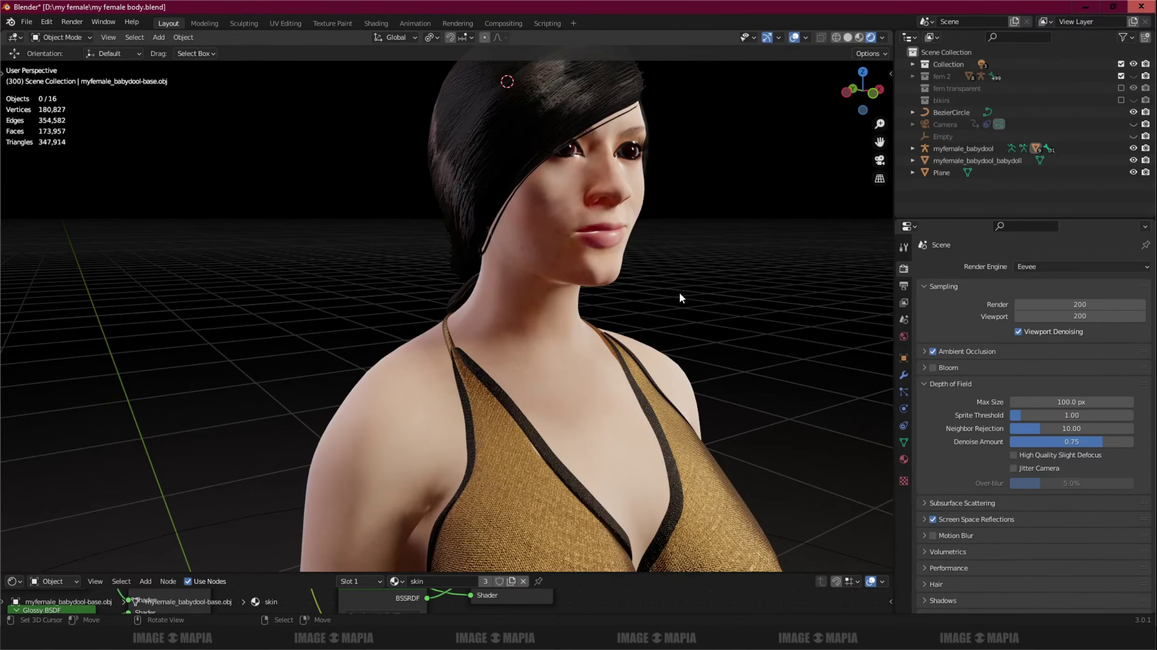
{"action": "middle_click_drag", "start_coordinate": [679, 291], "coordinate": [575, 216]}
{"action": "scroll", "coordinate": [649, 284], "scroll_direction": "down", "scroll_amount": 3}
{"action": "mouse_move", "coordinate": [562, 256]}
{"action": "middle_mouse_down"}
{"action": "mouse_move", "coordinate": [461, 280]}
{"action": "mouse_move", "coordinate": [413, 307]}
{"action": "mouse_move", "coordinate": [502, 327]}
{"action": "mouse_move", "coordinate": [552, 319]}
{"action": "mouse_move", "coordinate": [554, 369]}
{"action": "middle_mouse_up"}
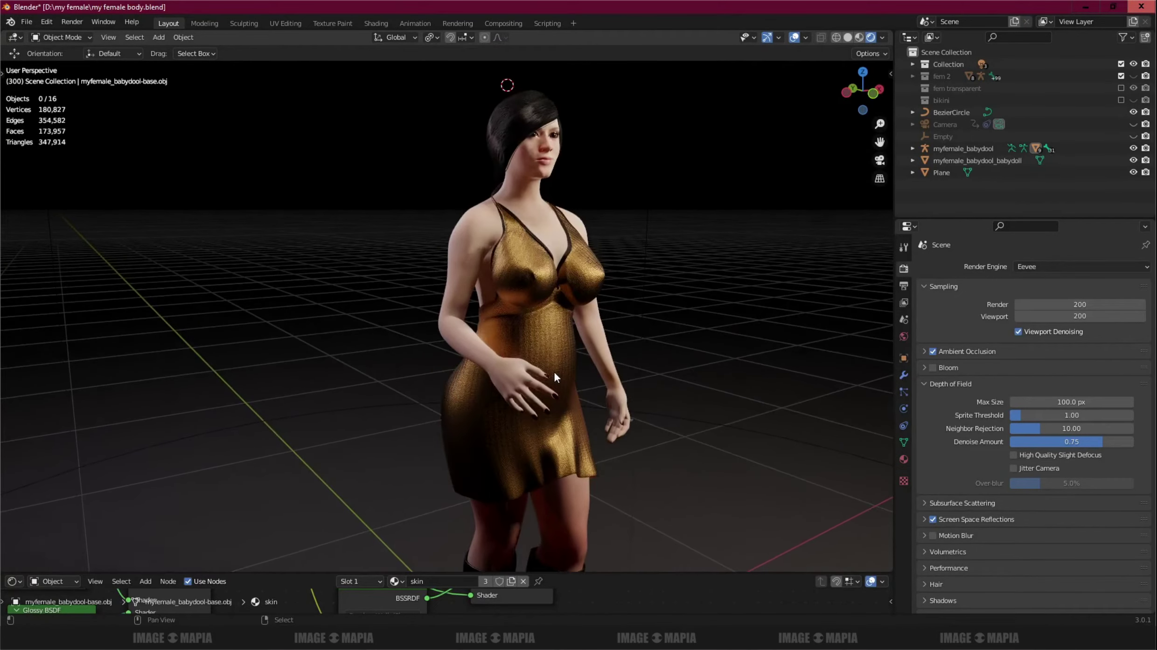
{"action": "key", "text": "alt+Tab"}
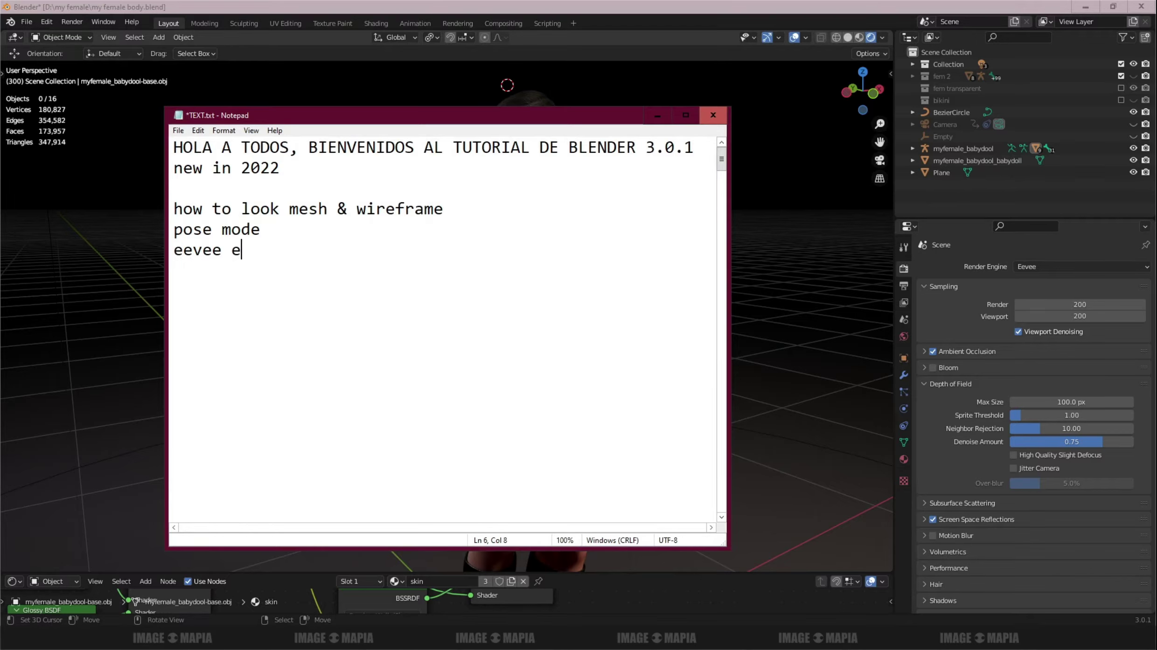
- Complete the note line to read 'eevee engine is better and fast' and minimize Notepad
{"action": "type", "text": "ngine is b"}
{"action": "type", "text": "etter and fast"}
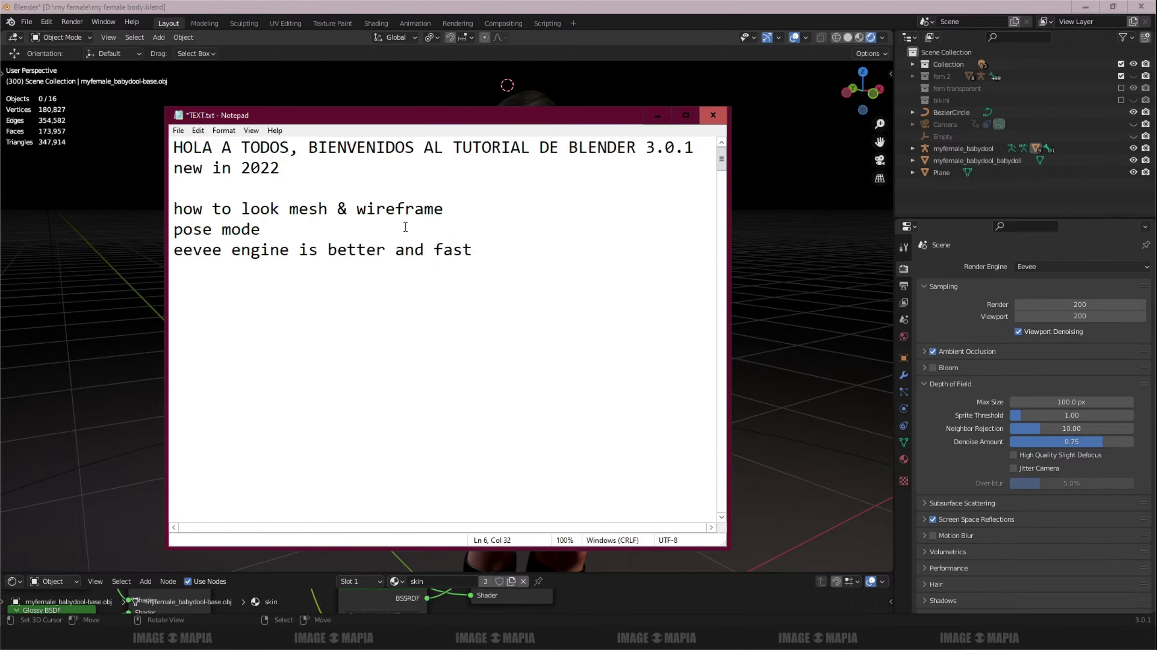
{"action": "left_click", "coordinate": [657, 115]}
{"action": "mouse_move", "coordinate": [517, 236]}
{"action": "middle_mouse_down"}
{"action": "mouse_move", "coordinate": [426, 236]}
{"action": "mouse_move", "coordinate": [615, 229]}
{"action": "mouse_move", "coordinate": [524, 216]}
{"action": "middle_mouse_up"}
- Play the character's animation through the camera view and stop it at frame 91
{"action": "scroll", "coordinate": [616, 229], "scroll_direction": "down", "scroll_amount": 3}
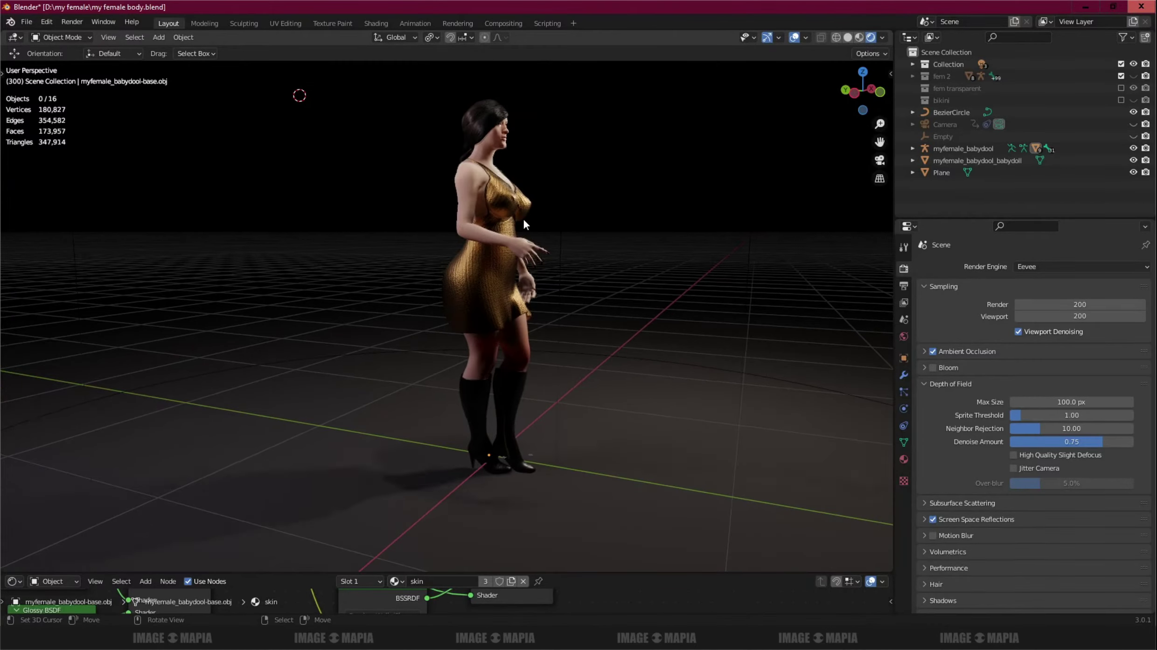
{"action": "key", "text": "KP_0"}
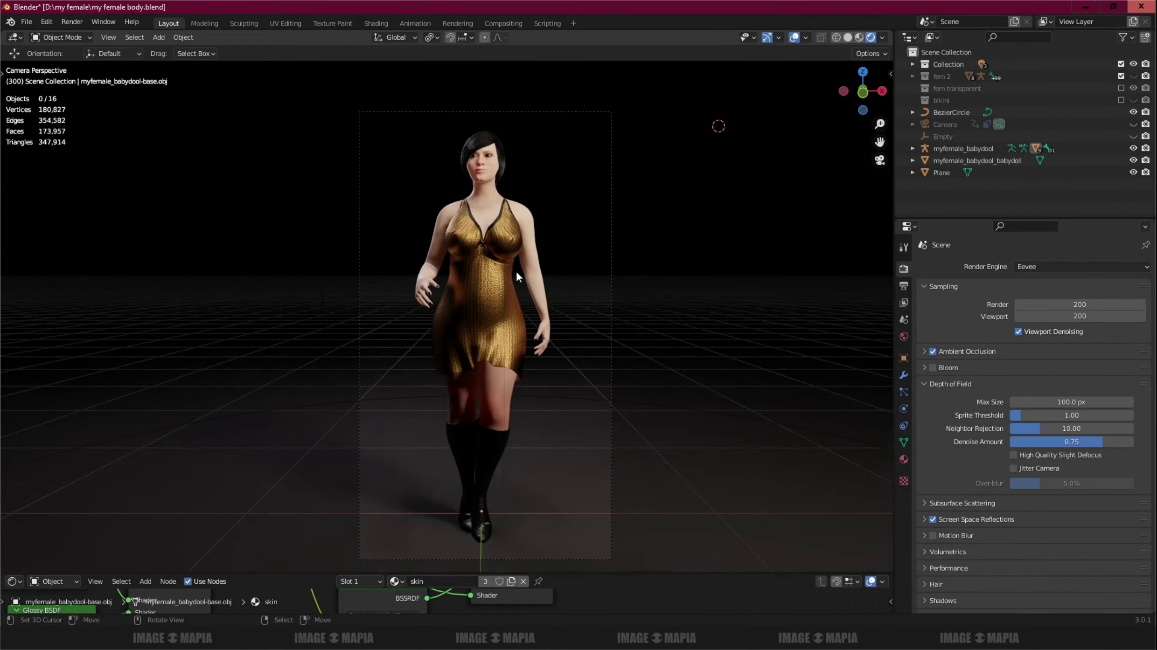
{"action": "key", "text": "space"}
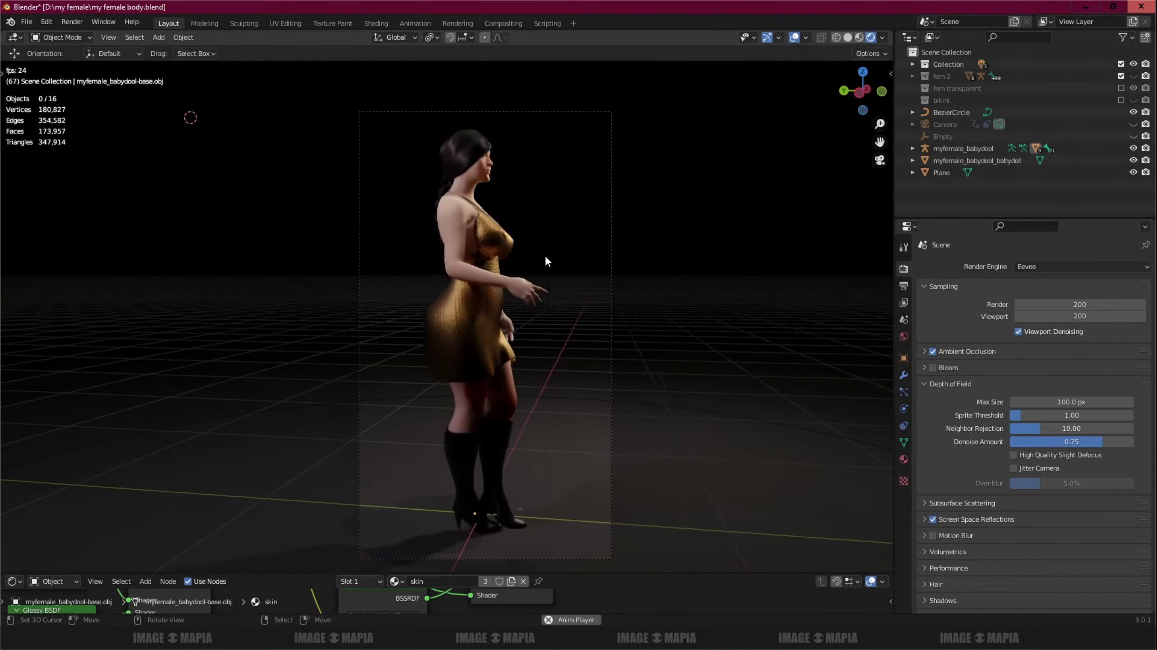
{"action": "key", "text": "space"}
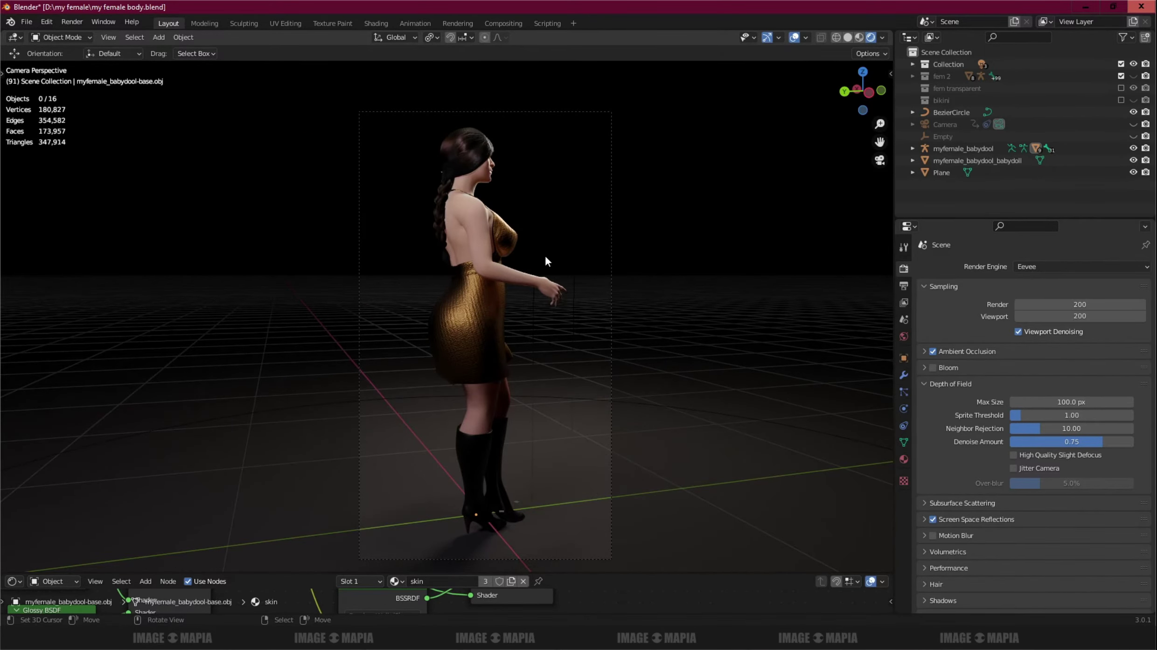
- Leave camera view, orbit to face the character from the front, and bring up Notepad
{"action": "key", "text": "KP_0"}
{"action": "mouse_move", "coordinate": [544, 254]}
{"action": "middle_mouse_down"}
{"action": "mouse_move", "coordinate": [427, 267]}
{"action": "mouse_move", "coordinate": [427, 320]}
{"action": "middle_mouse_up"}
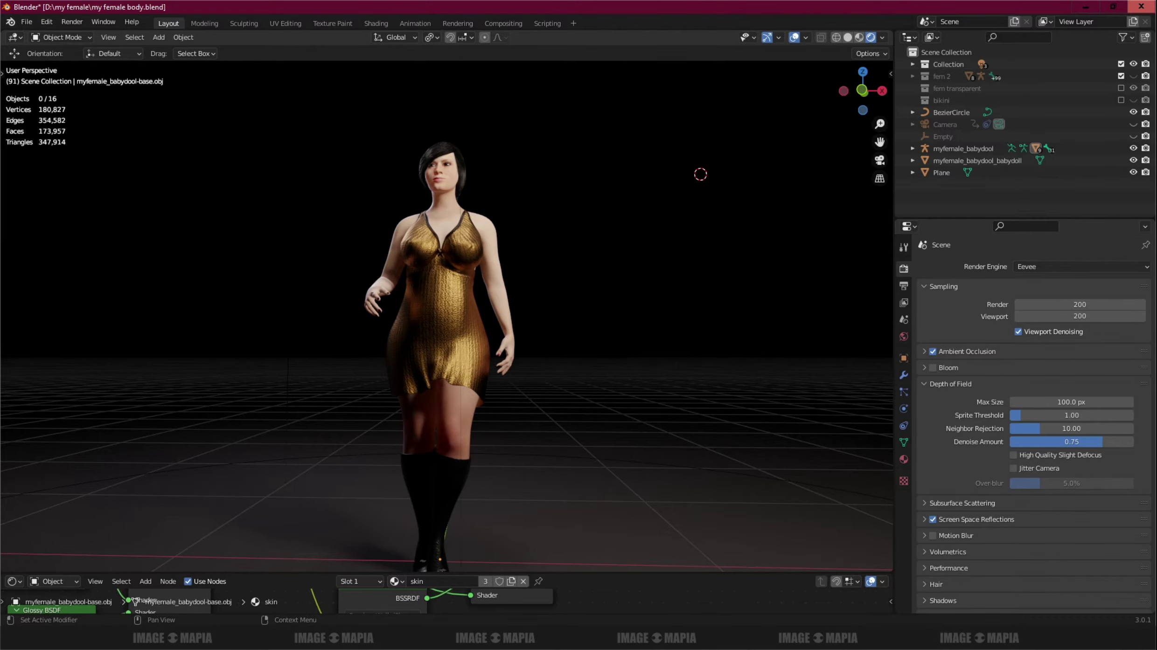
{"action": "key", "text": "alt+Tab"}
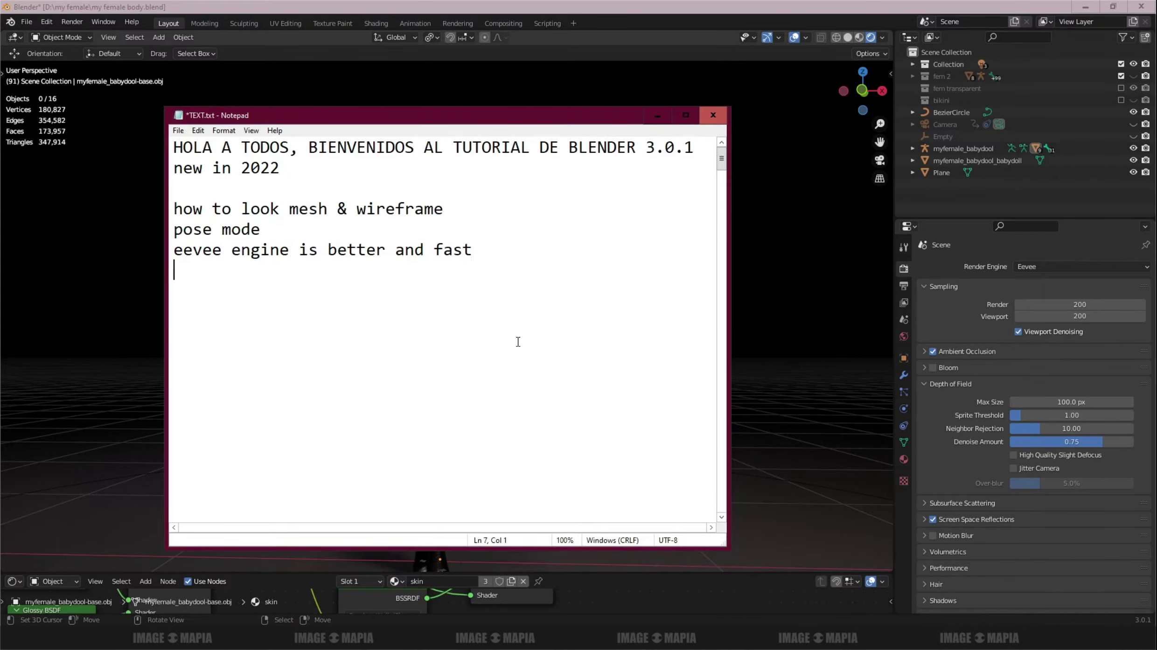
- Add the line 'how to render out' to the notes and minimize Notepad
{"action": "type", "text": "render out"}
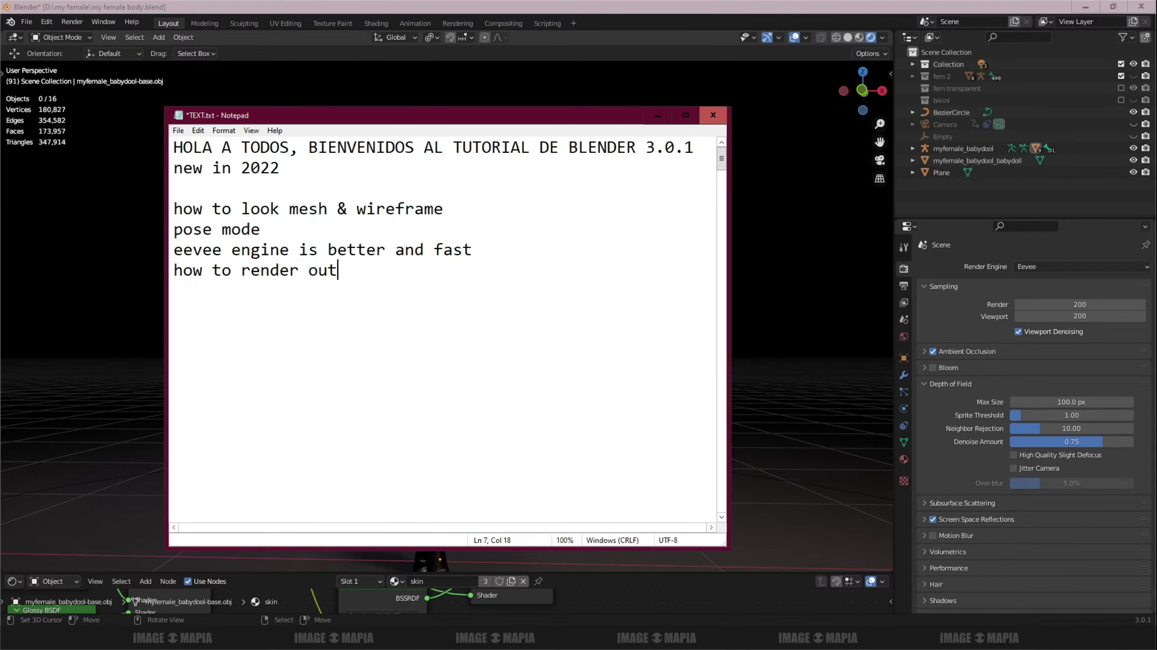
{"action": "left_click", "coordinate": [658, 115]}
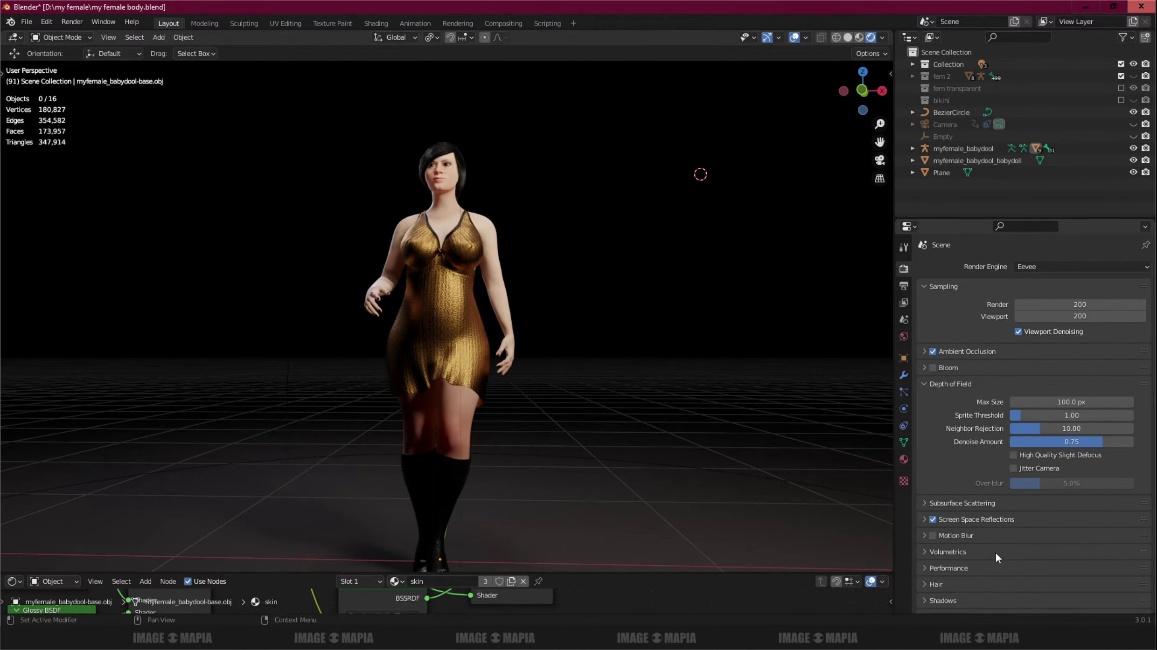
- Scroll through the Render properties, briefly checking Output properties before returning
{"action": "scroll", "coordinate": [964, 539], "scroll_direction": "down", "scroll_amount": 1}
{"action": "scroll", "coordinate": [964, 539], "scroll_direction": "down", "scroll_amount": 1}
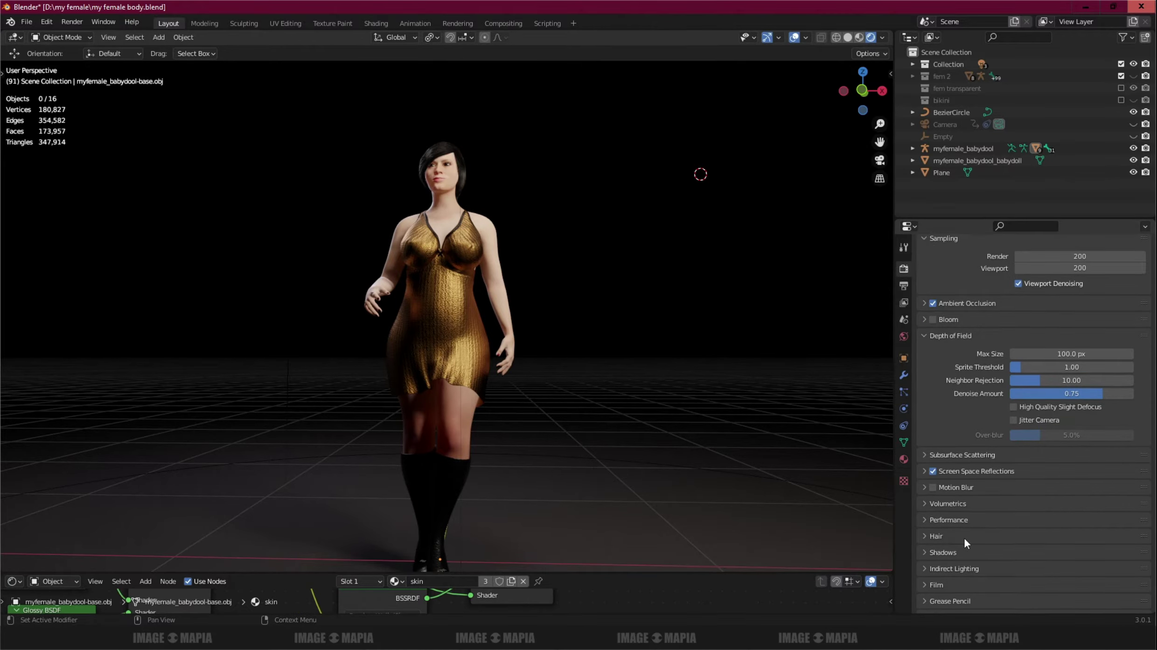
{"action": "scroll", "coordinate": [964, 538], "scroll_direction": "down", "scroll_amount": 1}
{"action": "scroll", "coordinate": [965, 539], "scroll_direction": "down", "scroll_amount": 1}
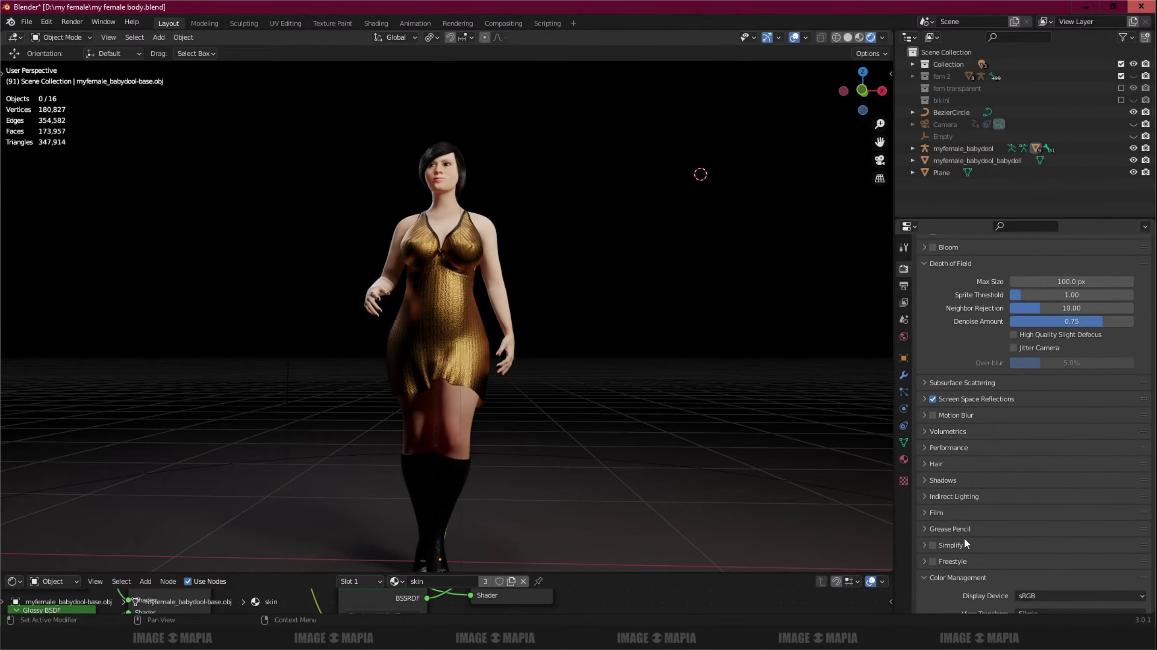
{"action": "left_click", "coordinate": [903, 287]}
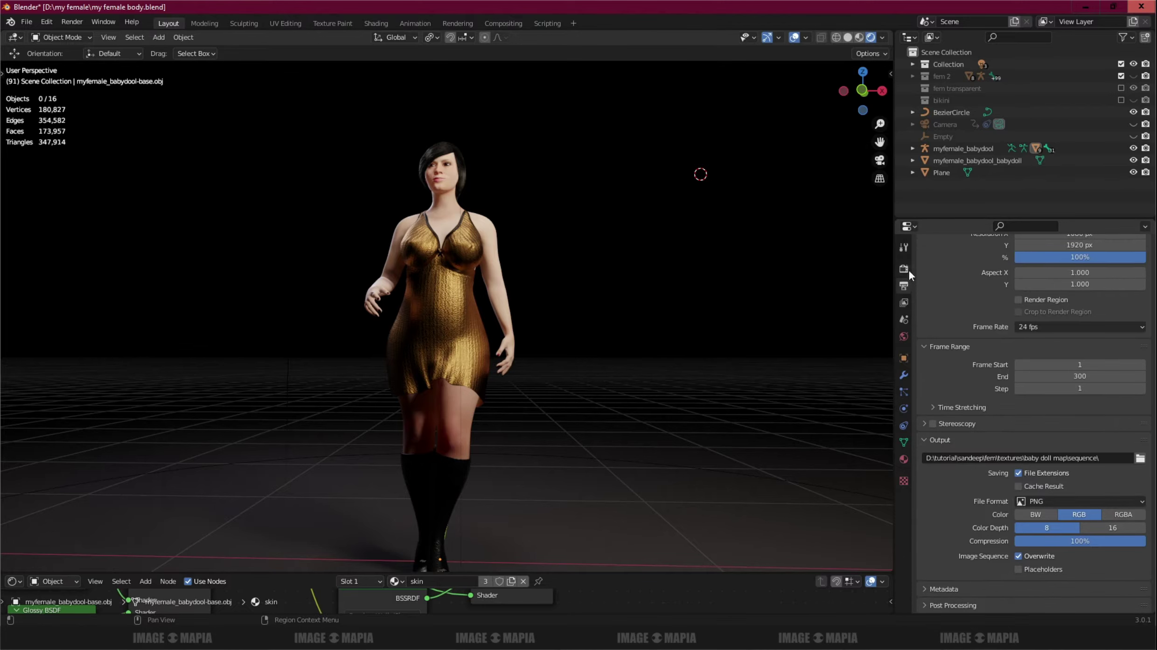
{"action": "left_click", "coordinate": [903, 268]}
{"action": "scroll", "coordinate": [1027, 279], "scroll_direction": "up", "scroll_amount": 2}
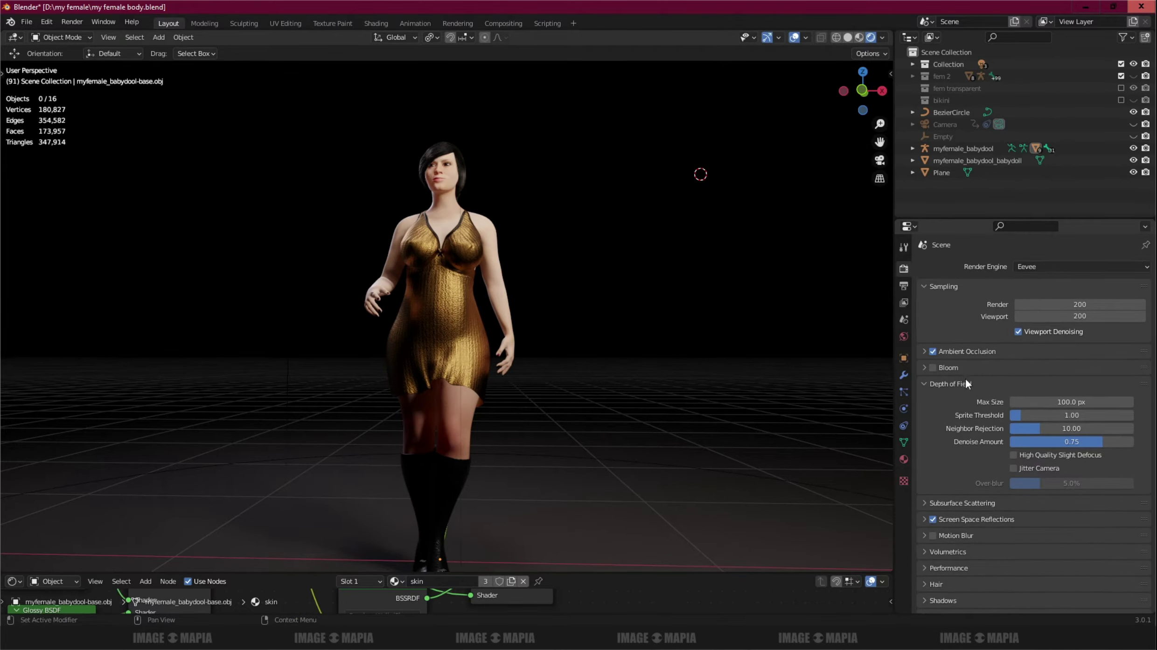
- Compare Bloom on and off, collapse Depth of Field, and show the 1080 × 1920 output settings
{"action": "left_click", "coordinate": [933, 368]}
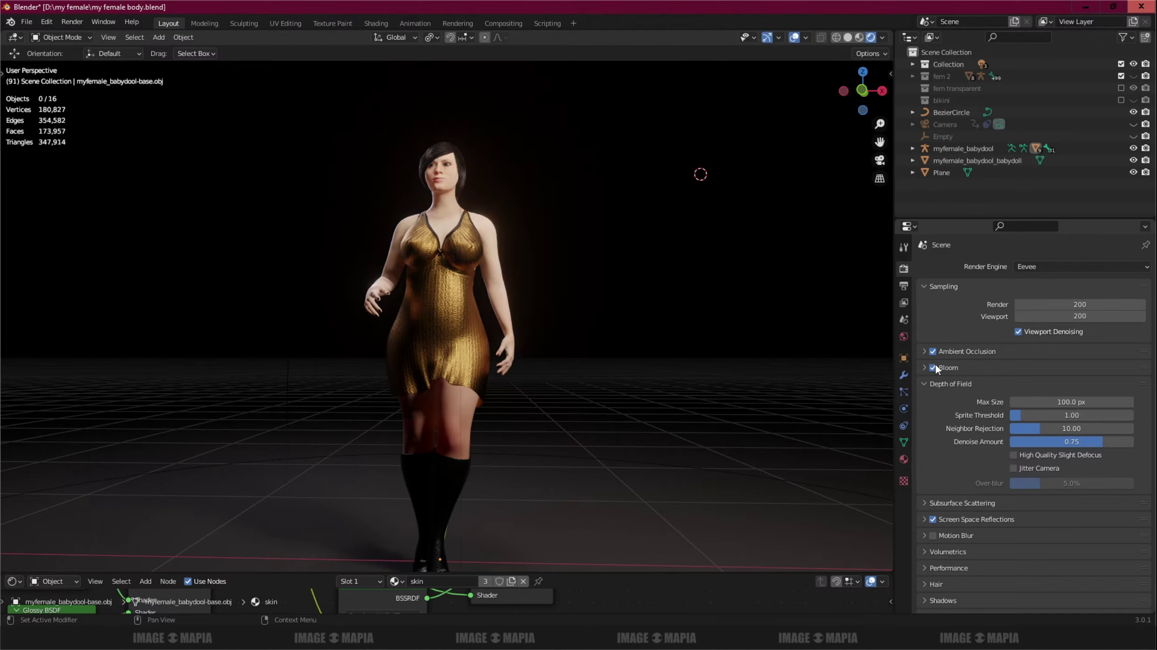
{"action": "left_click", "coordinate": [934, 368]}
{"action": "left_click", "coordinate": [934, 368]}
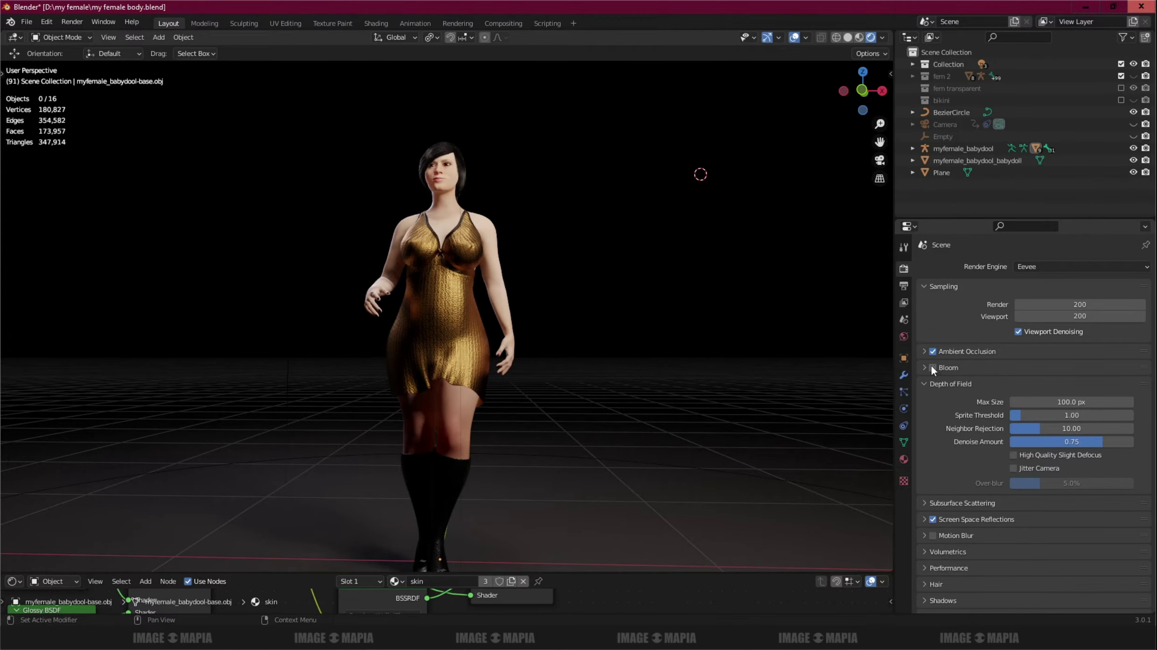
{"action": "left_click", "coordinate": [928, 383]}
{"action": "left_click", "coordinate": [904, 286]}
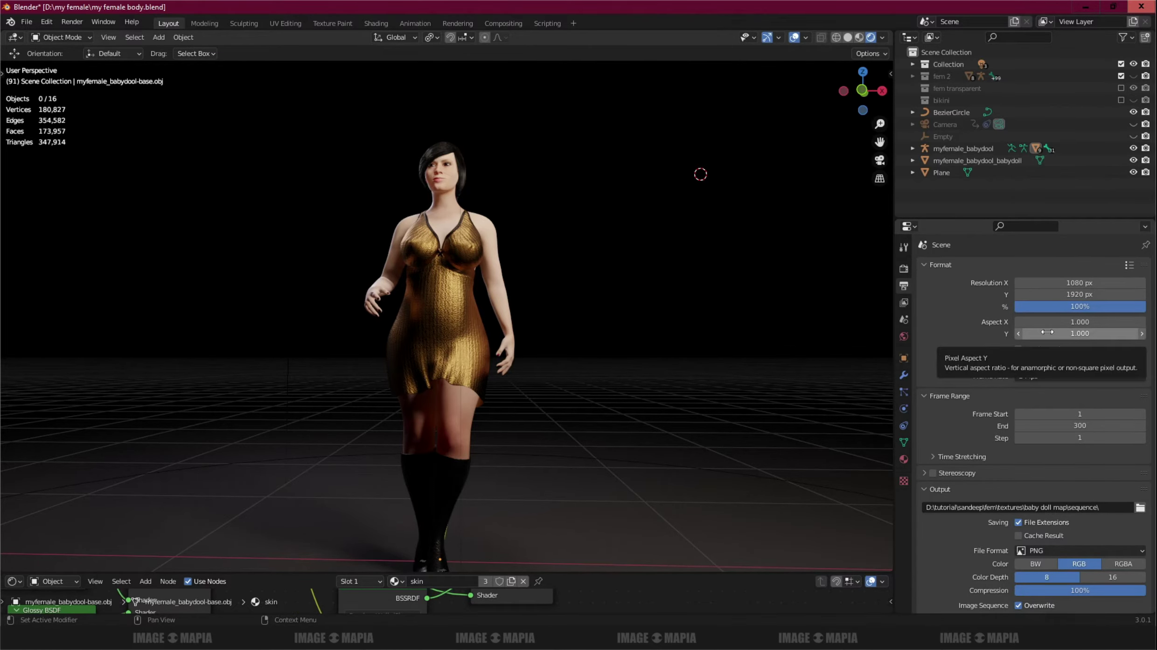
- Switch to camera view and set the frame rate to 30 fps
{"action": "scroll", "coordinate": [543, 381], "scroll_direction": "down", "scroll_amount": 2}
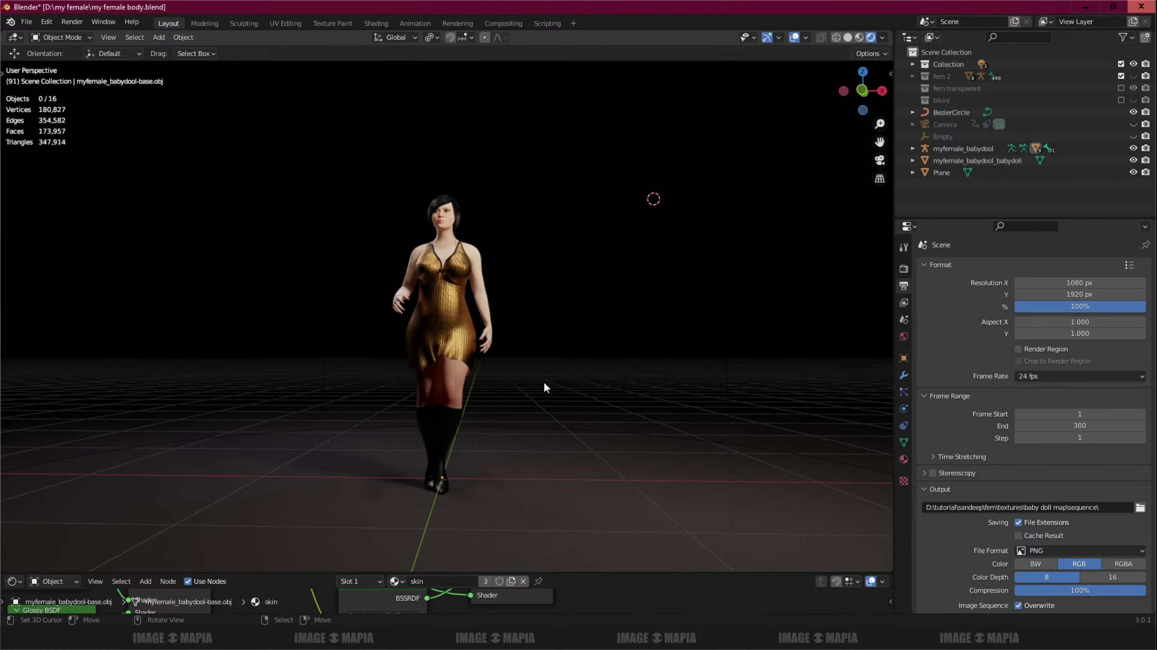
{"action": "key", "text": "KP_0"}
{"action": "key", "text": "KP_0"}
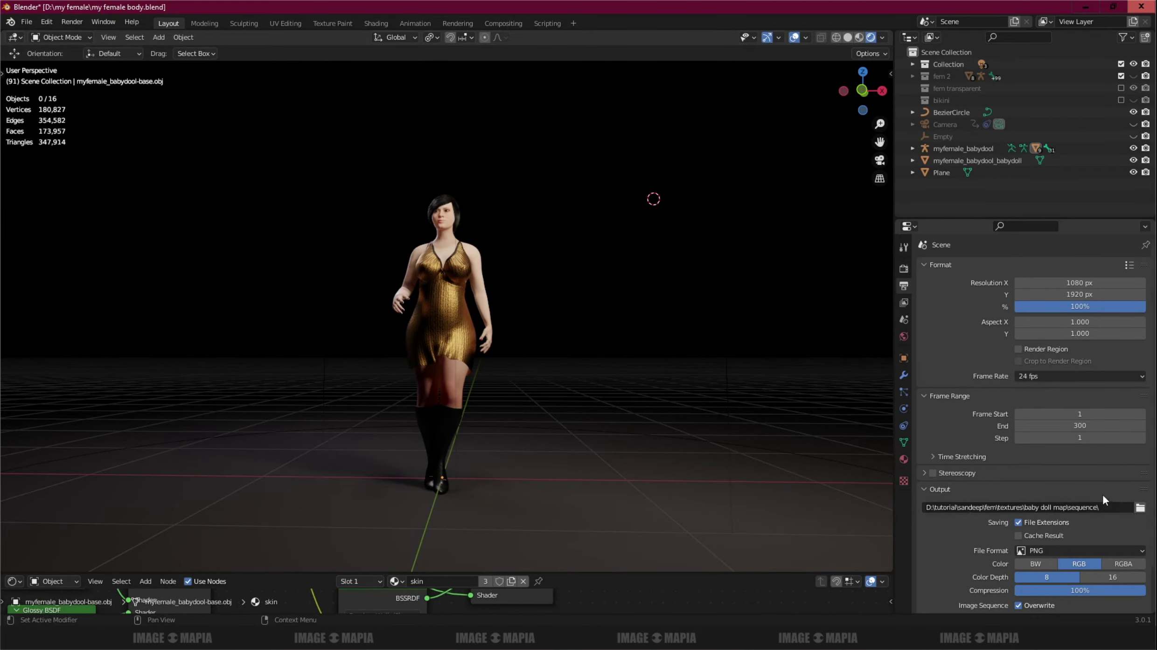
{"action": "left_click", "coordinate": [1043, 378]}
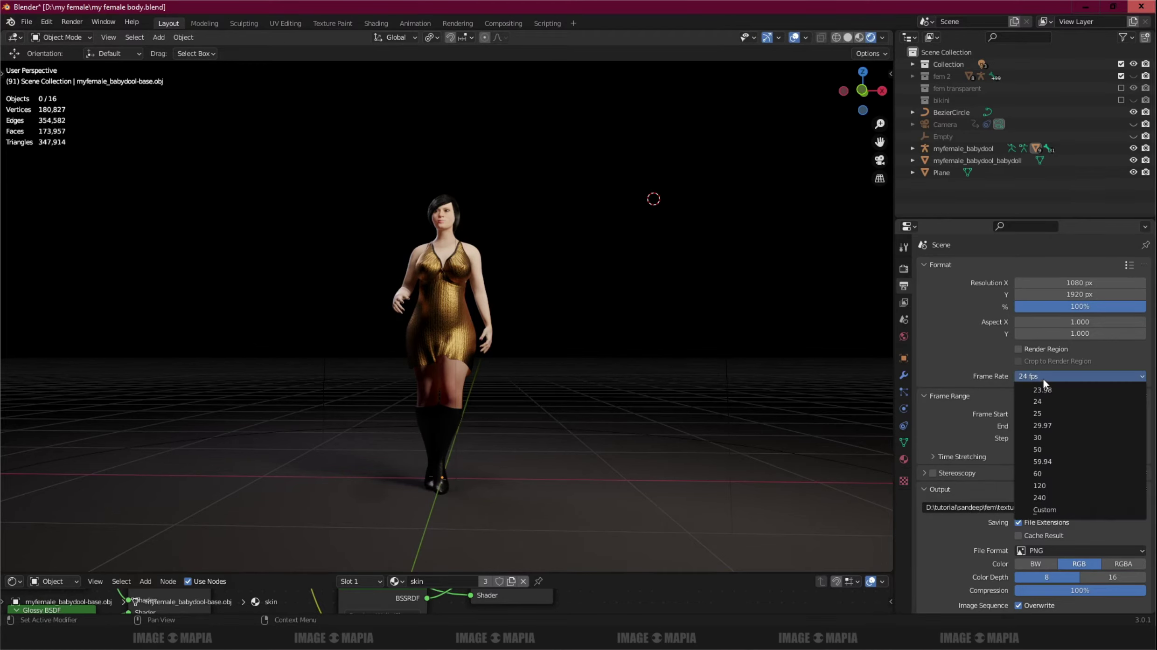
{"action": "left_click", "coordinate": [1039, 438]}
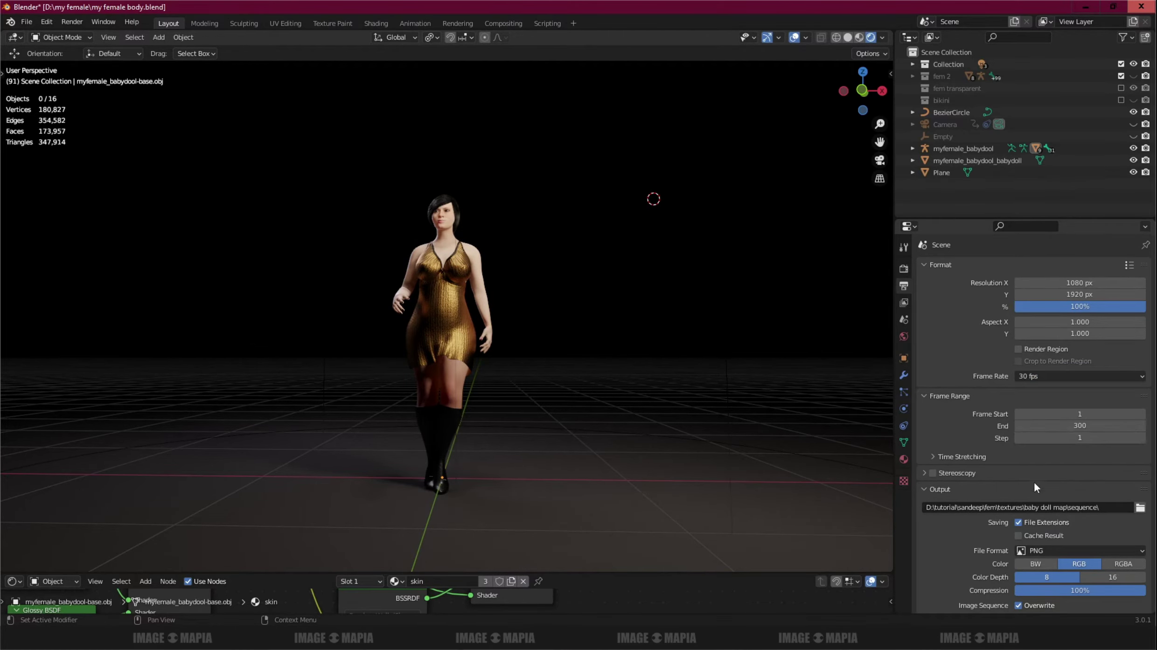
- Set render output to the baby doll map folder as PNG, check the Render menu, return to Notepad
{"action": "left_click", "coordinate": [1138, 508]}
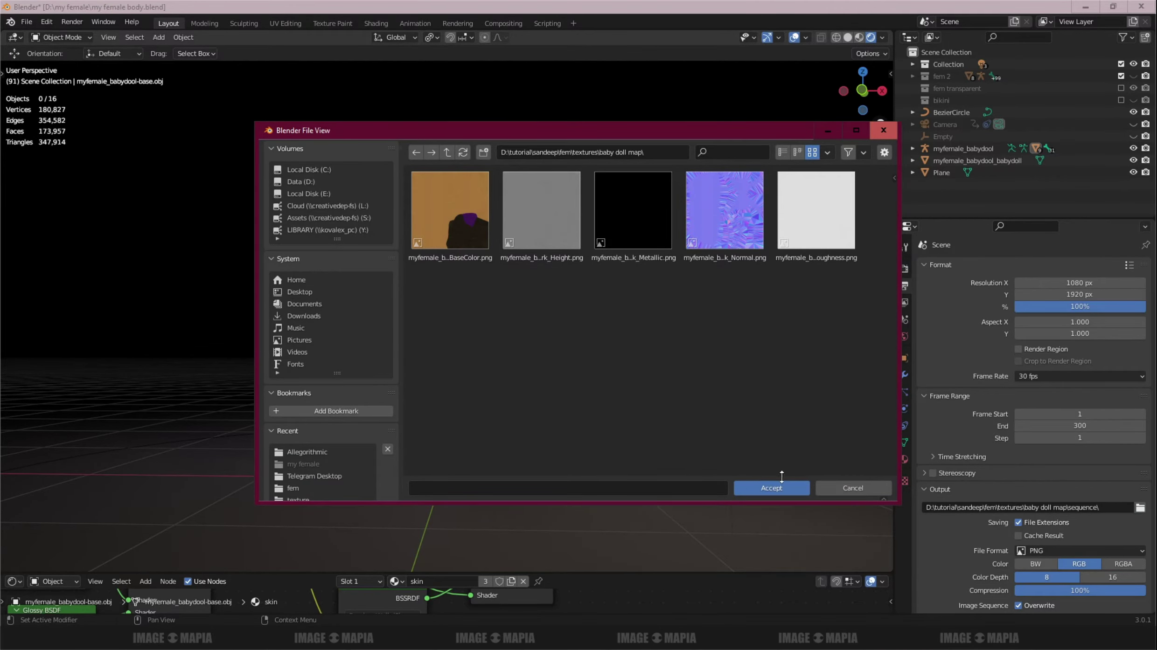
{"action": "left_click", "coordinate": [772, 485]}
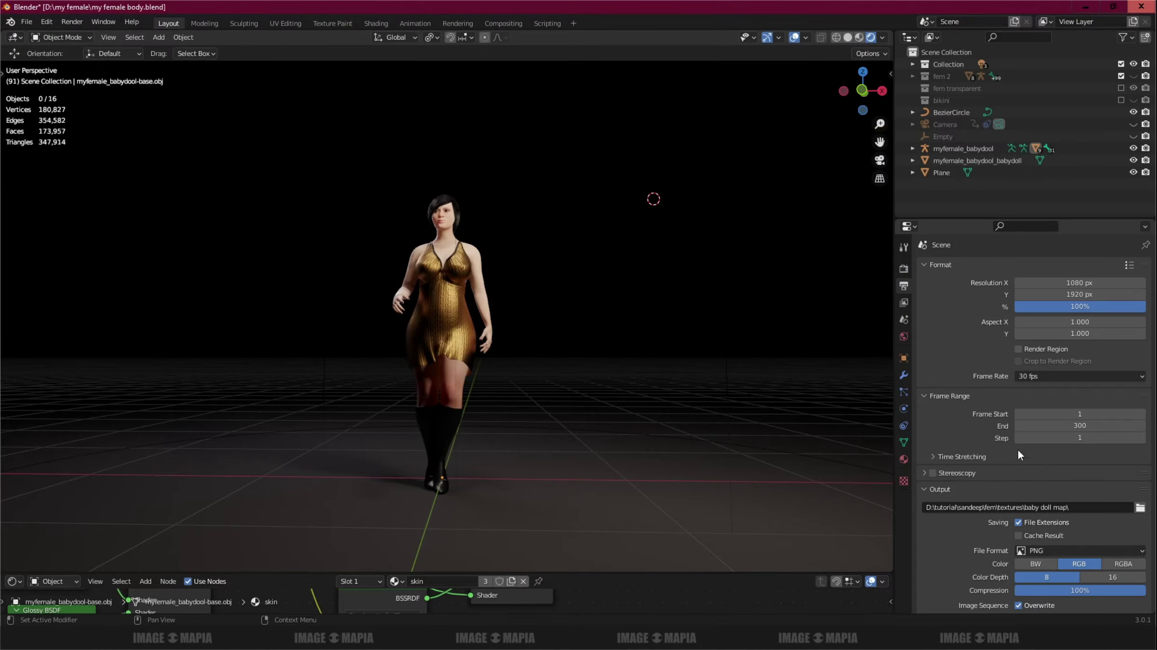
{"action": "scroll", "coordinate": [1007, 446], "scroll_direction": "down", "scroll_amount": 3}
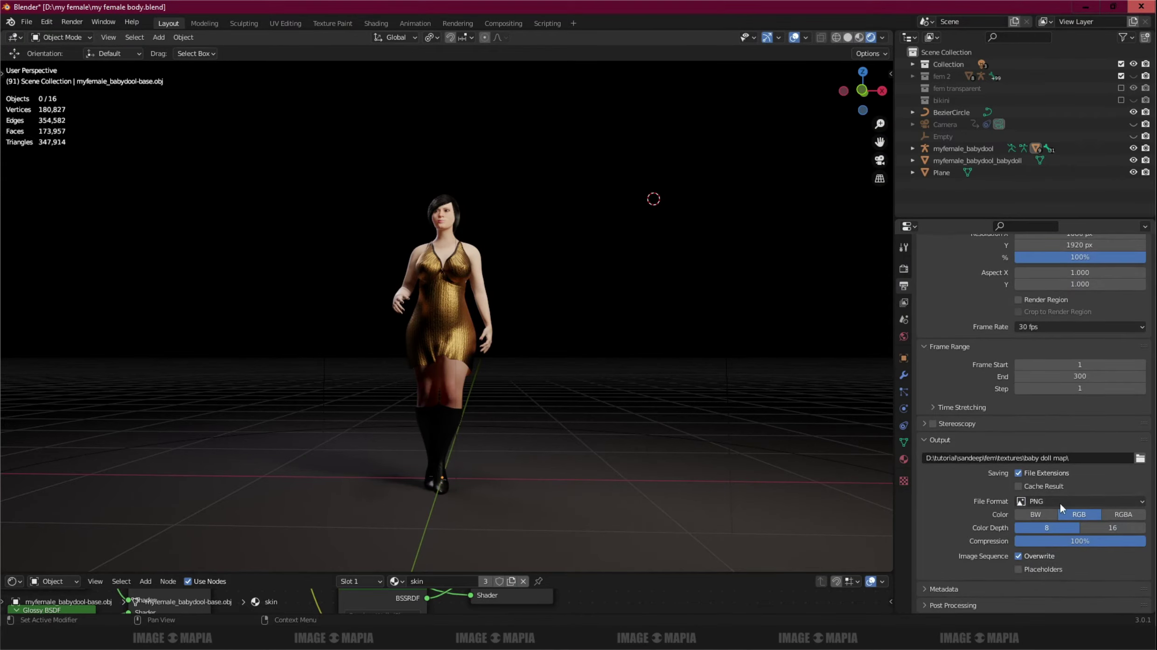
{"action": "left_click", "coordinate": [1074, 500]}
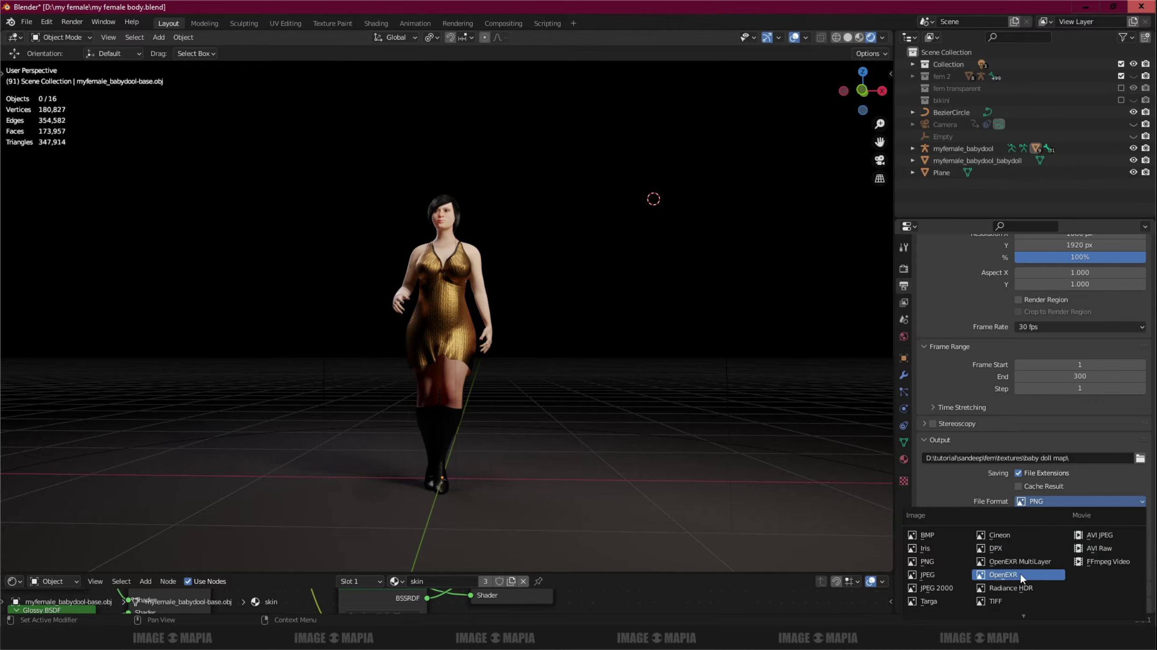
{"action": "left_click", "coordinate": [934, 562]}
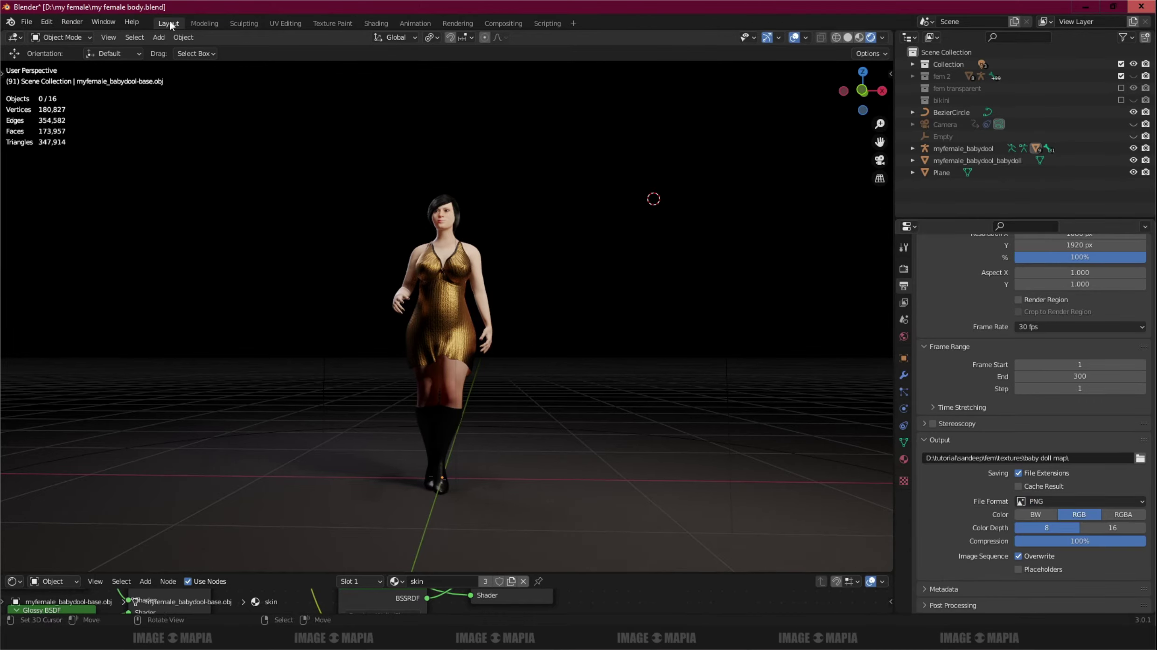
{"action": "left_click", "coordinate": [72, 21]}
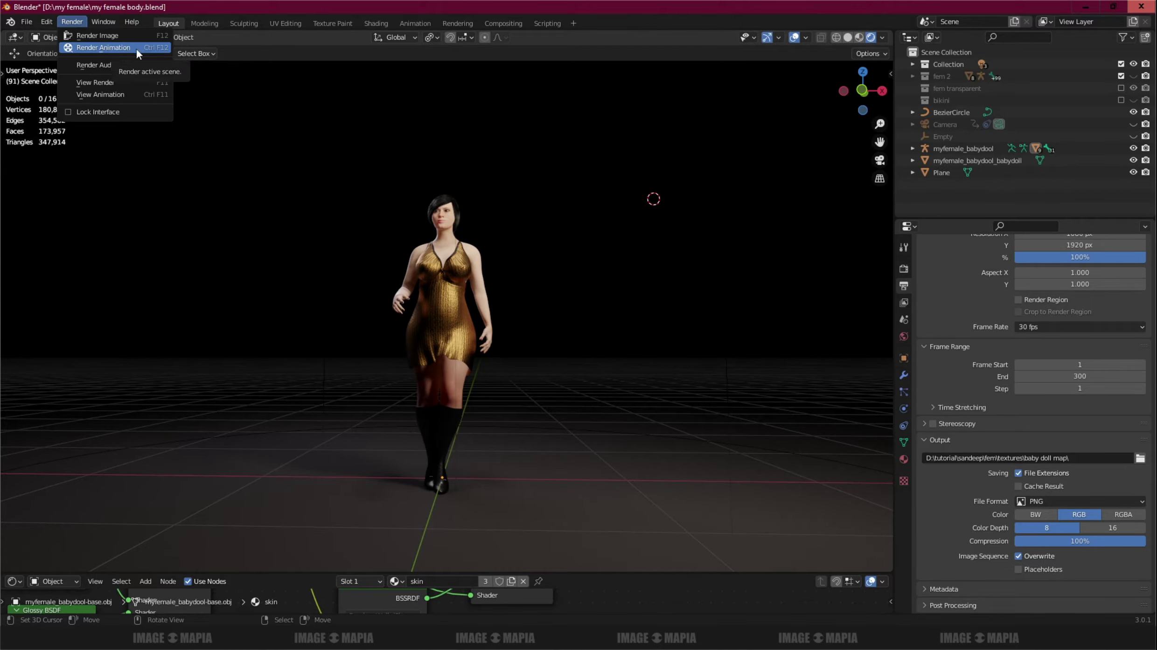
{"action": "key", "text": "alt+Tab"}
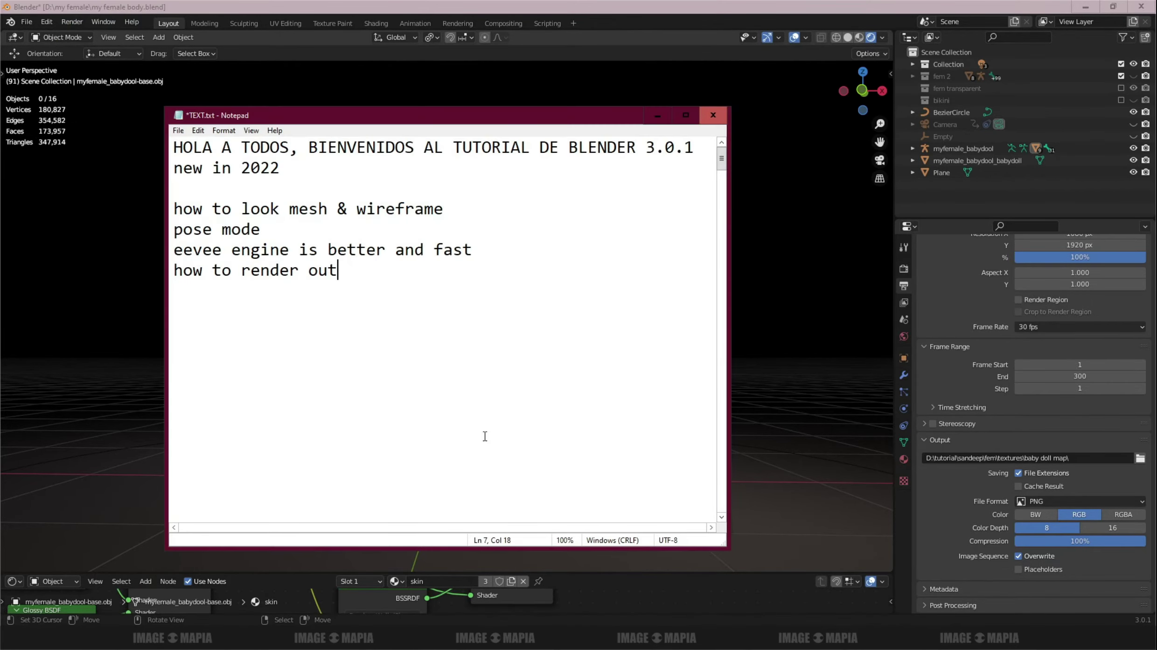
- Append 'ctrl+f12 to render animation' to the 'how to render out' line and minimize Notepad
{"action": "type", "text": "  c"}
{"action": "type", "text": "trl+f"}
{"action": "type", "text": "12"}
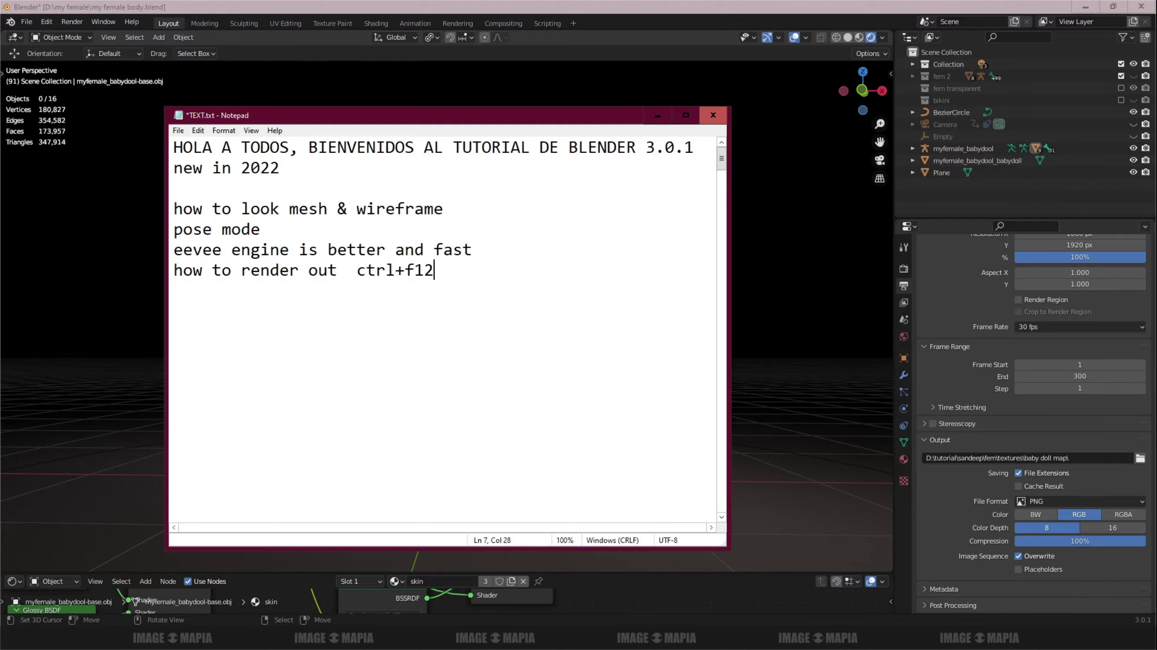
{"action": "type", "text": " to render"}
{"action": "type", "text": " animation"}
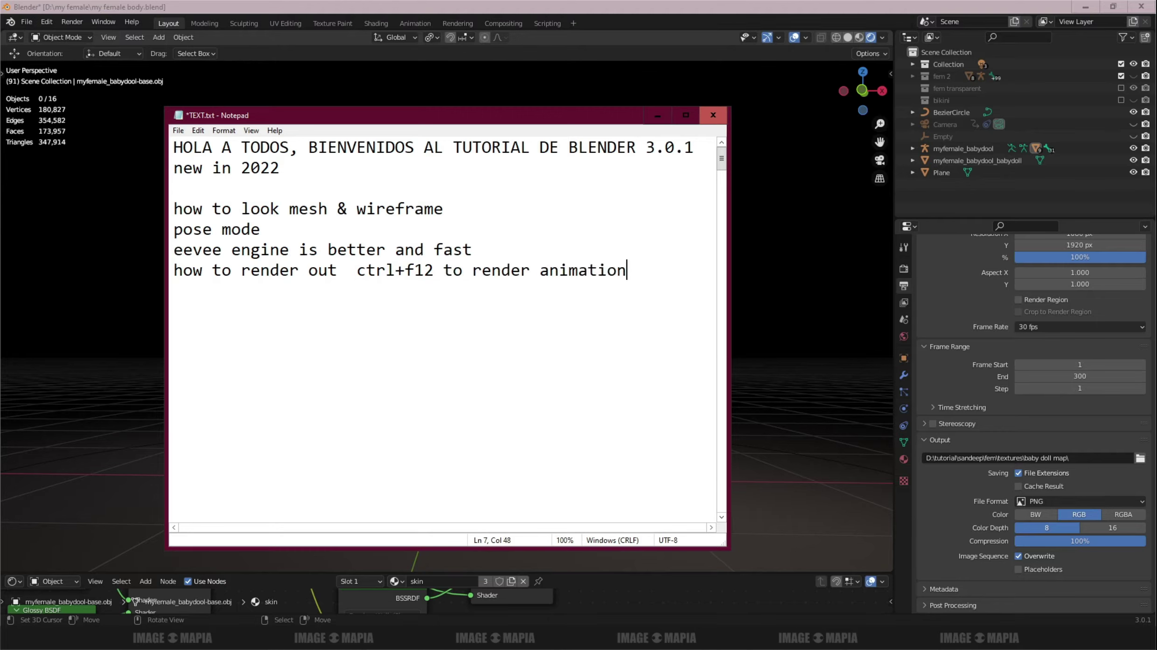
{"action": "left_click", "coordinate": [430, 389]}
{"action": "left_click", "coordinate": [657, 120]}
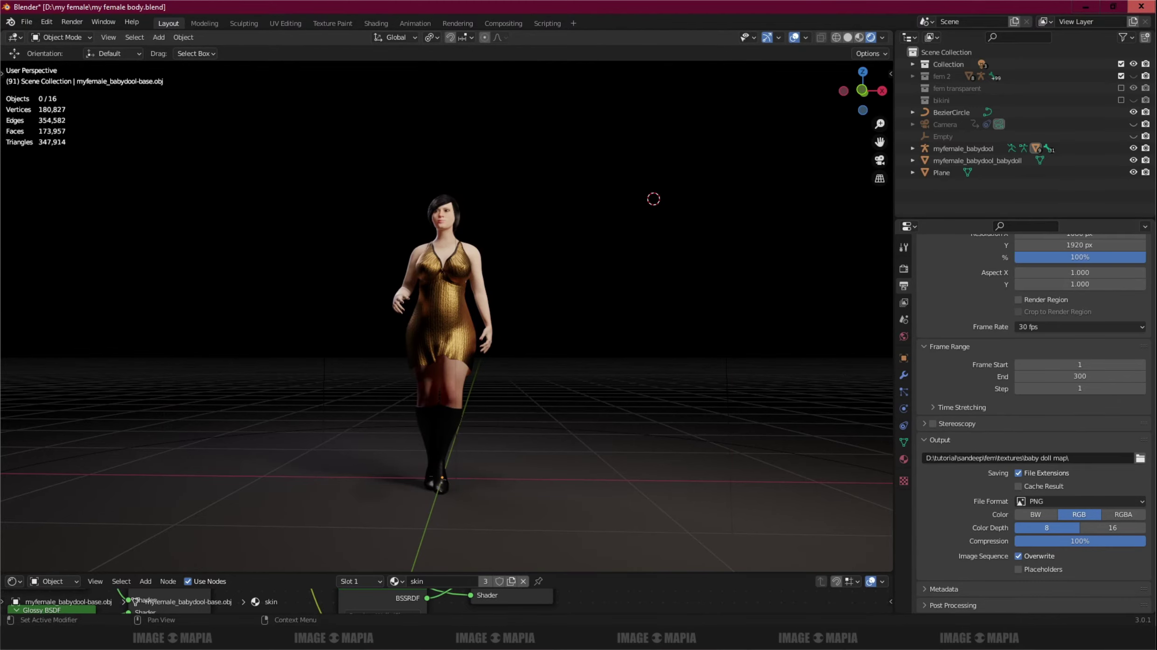
{"action": "right_click", "coordinate": [1022, 591]}
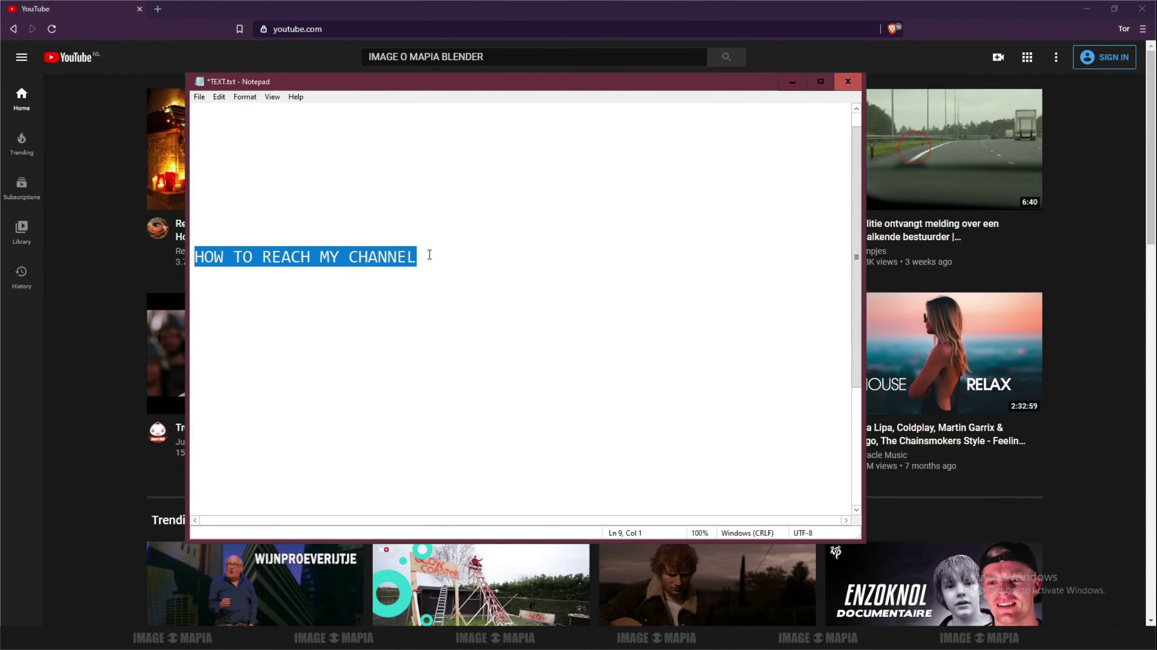
- Add 'image o mapia blender tutorial' after the heading and start the line 'OPNE YOUTUBE.COM> TYPE'
{"action": "left_click", "coordinate": [429, 254]}
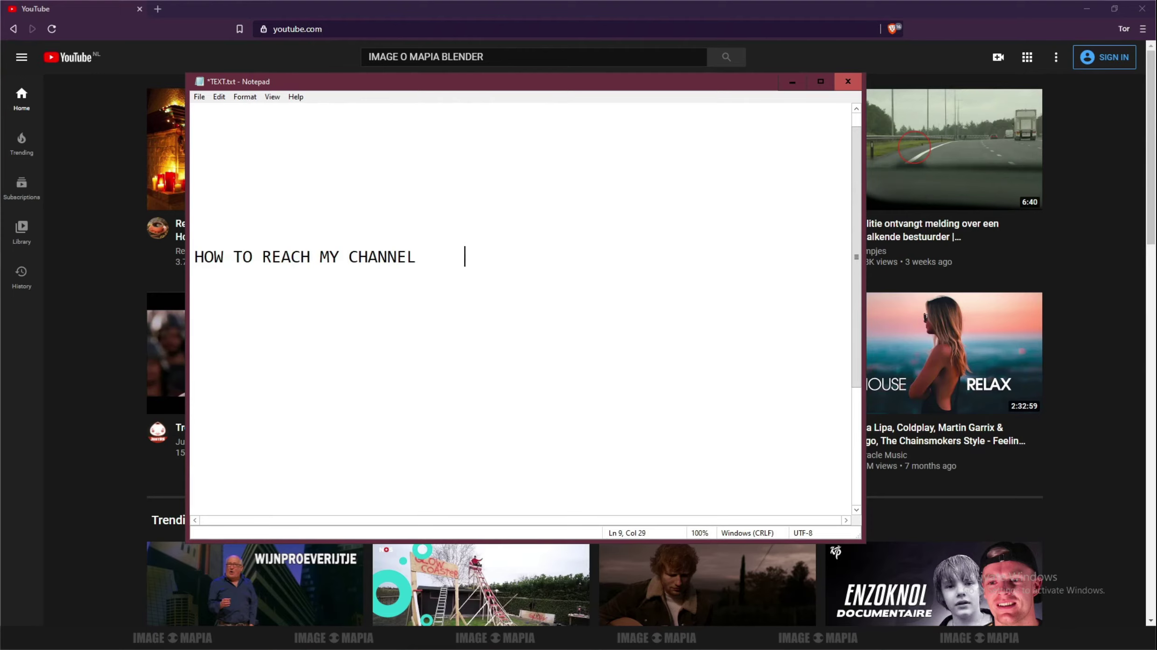
{"action": "type", "text": "image o"}
{"action": "type", "text": " mapia"}
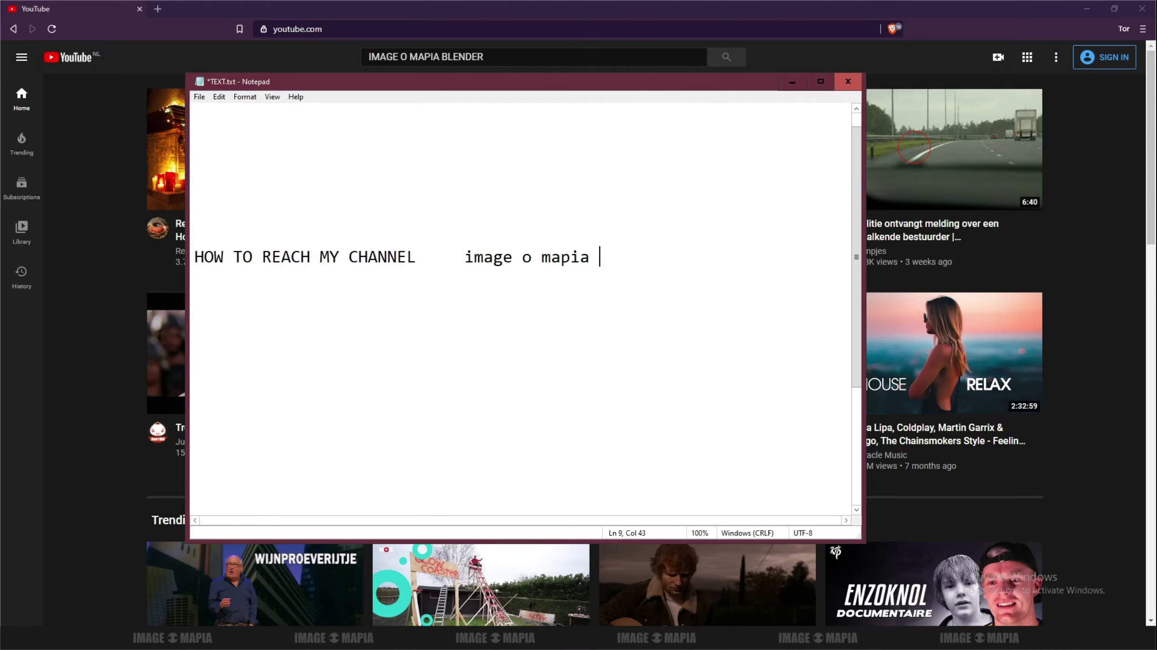
{"action": "type", "text": " blender "}
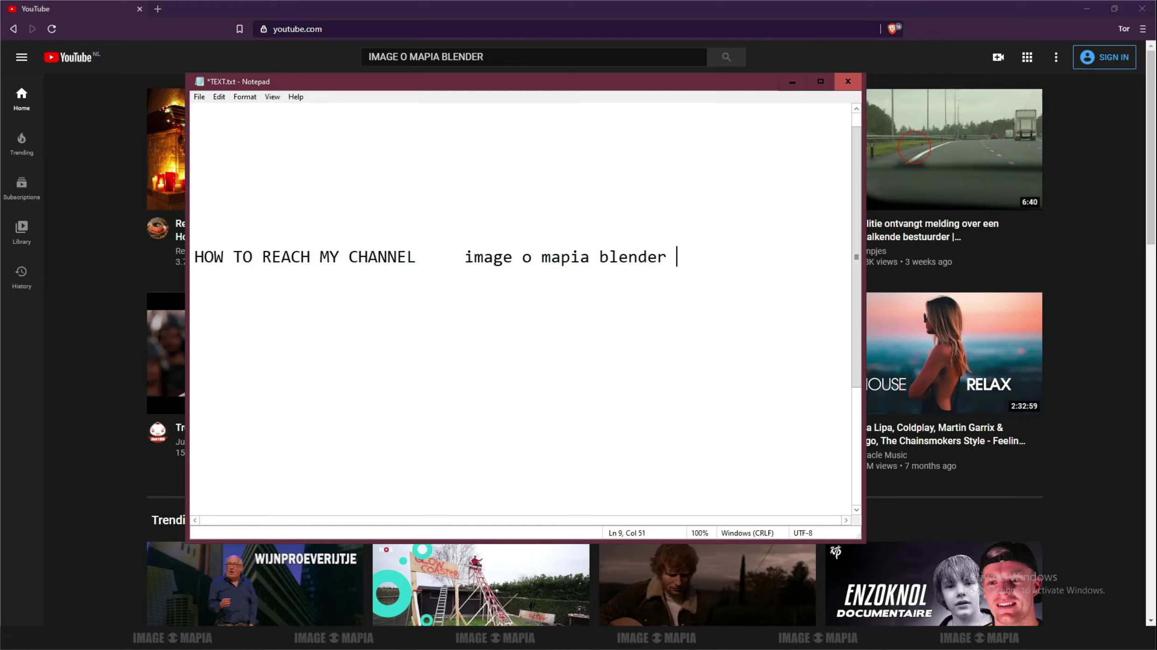
{"action": "type", "text": "tut"}
{"action": "type", "text": "orial"}
{"action": "key", "text": "Return"}
{"action": "key", "text": "Return"}
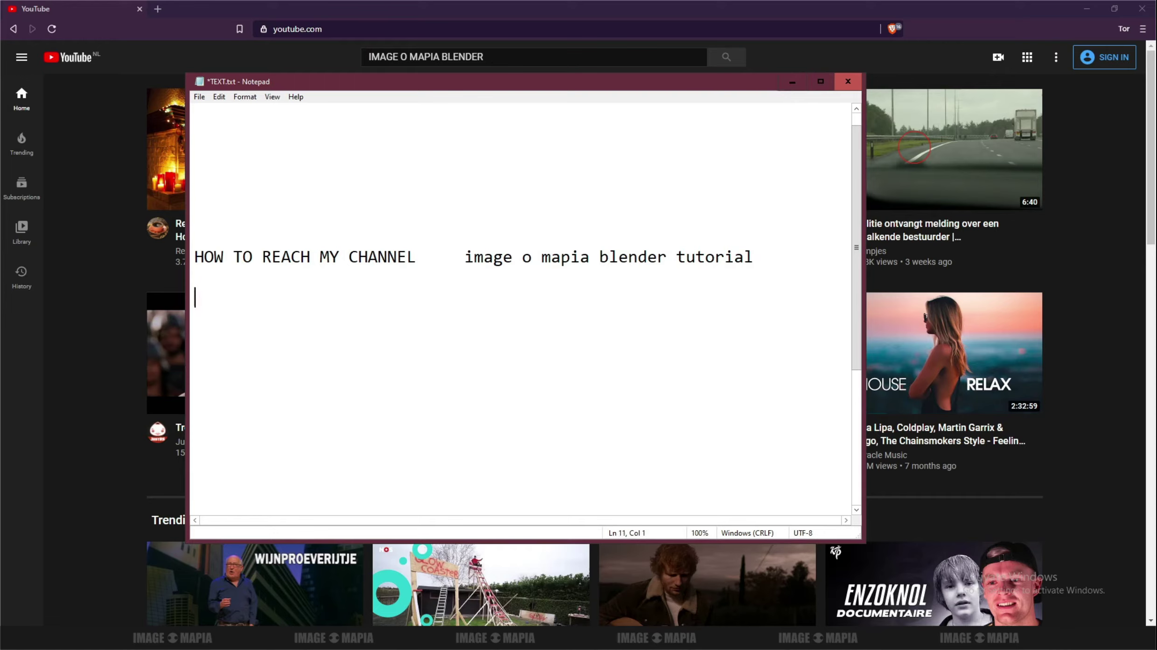
{"action": "type", "text": "op"}
{"action": "key", "text": "BackSpace"}
{"action": "key", "text": "BackSpace"}
{"action": "type", "text": "OP"}
{"action": "type", "text": "NE YOU"}
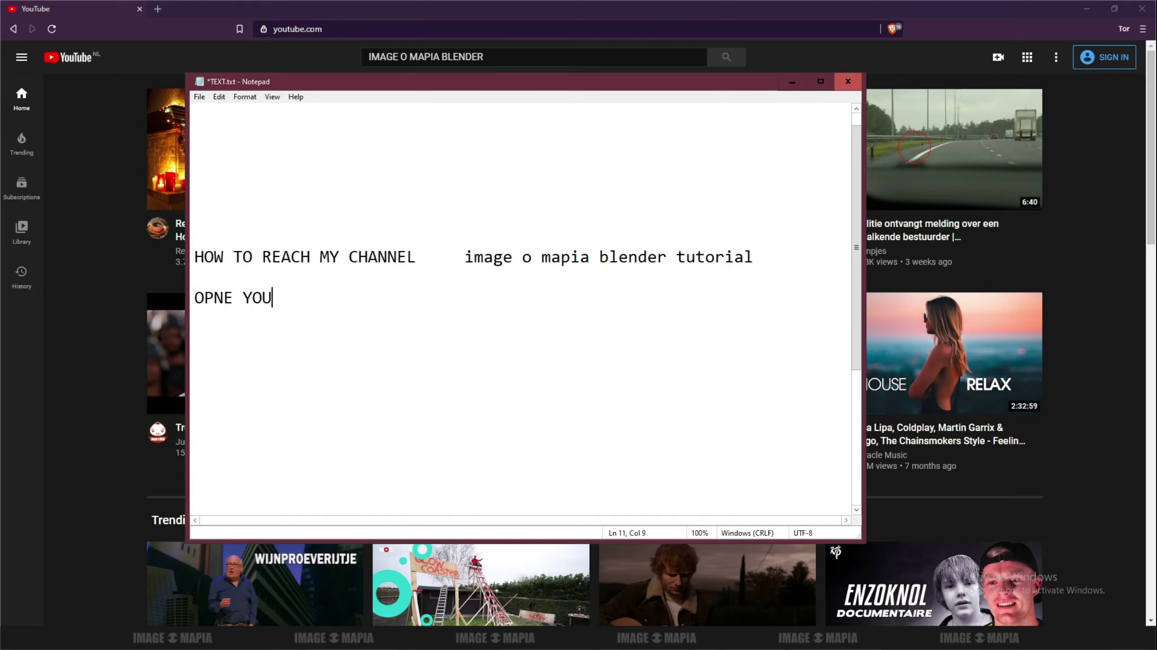
{"action": "type", "text": "TUBE"}
{"action": "type", "text": ".COM>"}
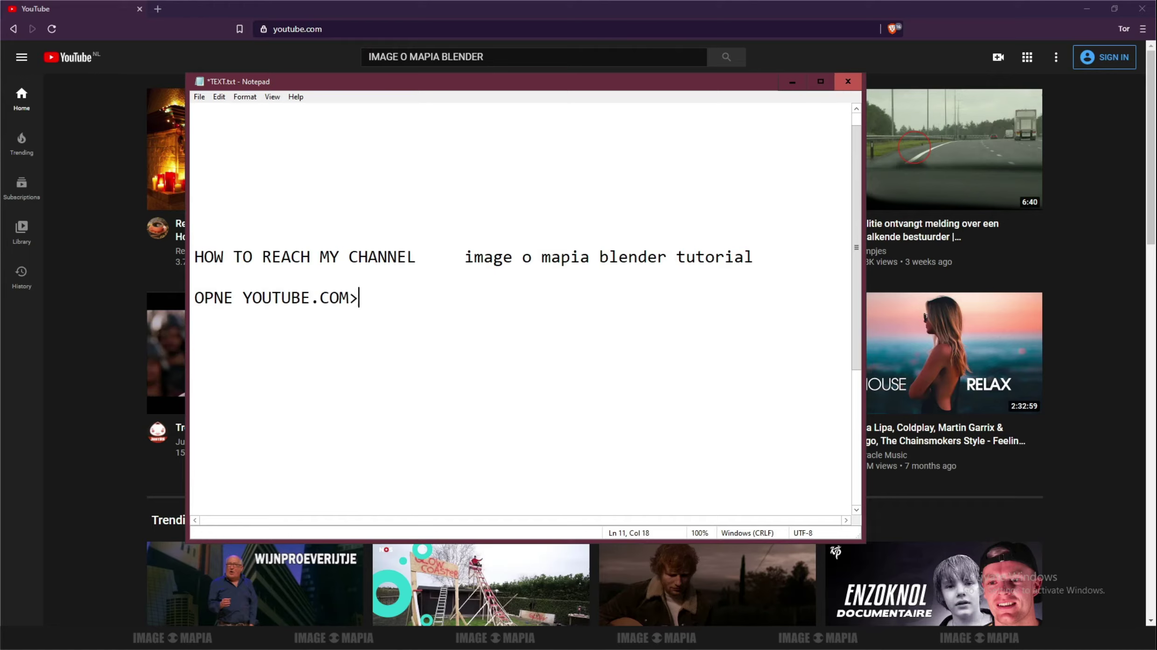
{"action": "type", "text": " T"}
{"action": "type", "text": "YPE"}
- Paste the search phrase after TYPE, add 'ON SEARCH BAR > HIT ENTER', and minimize Notepad
{"action": "left_click_drag", "start_coordinate": [467, 259], "coordinate": [749, 256]}
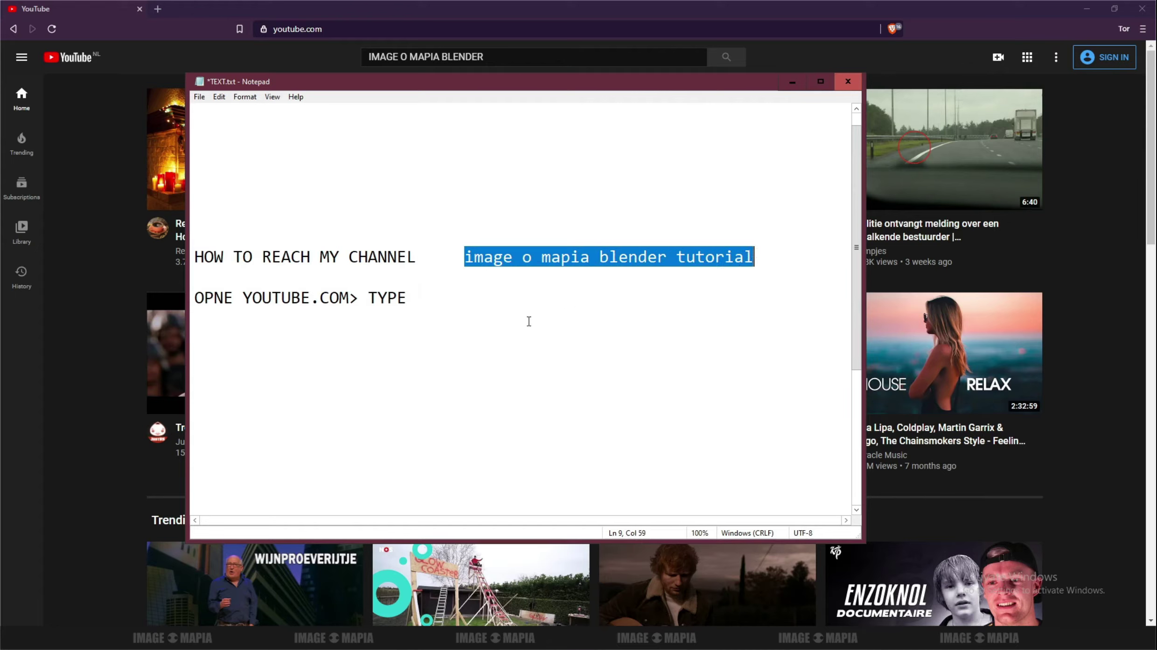
{"action": "left_click", "coordinate": [426, 297]}
{"action": "type", "text": "image o mapia blender tutorial"}
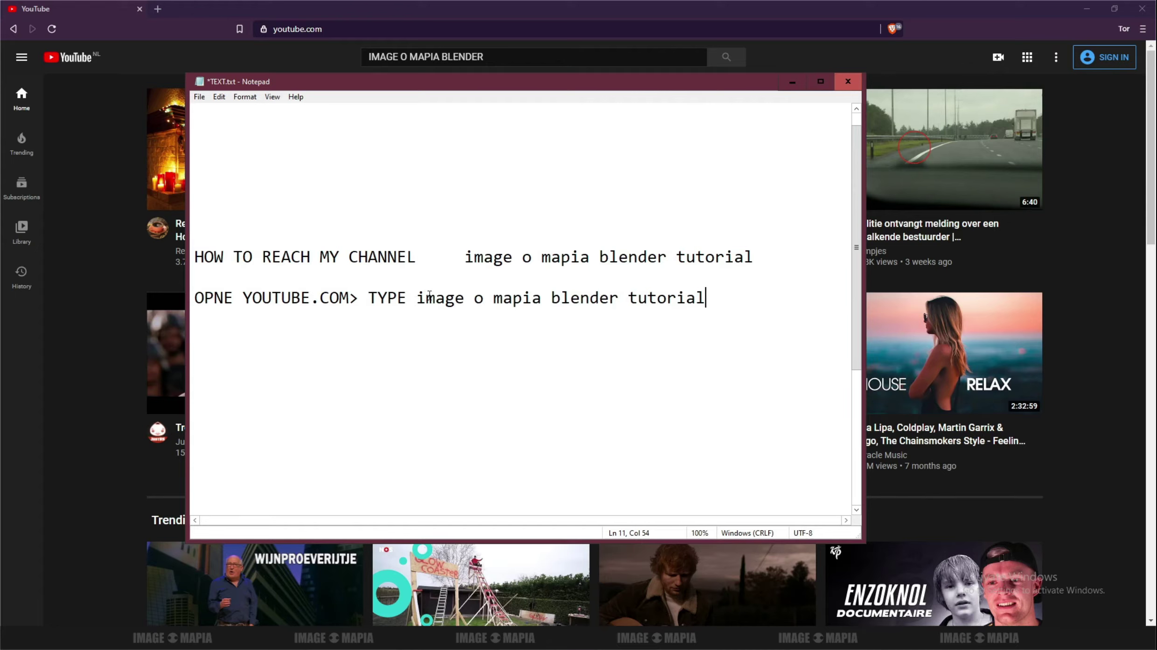
{"action": "type", "text": " ON "}
{"action": "type", "text": "SEARCH"}
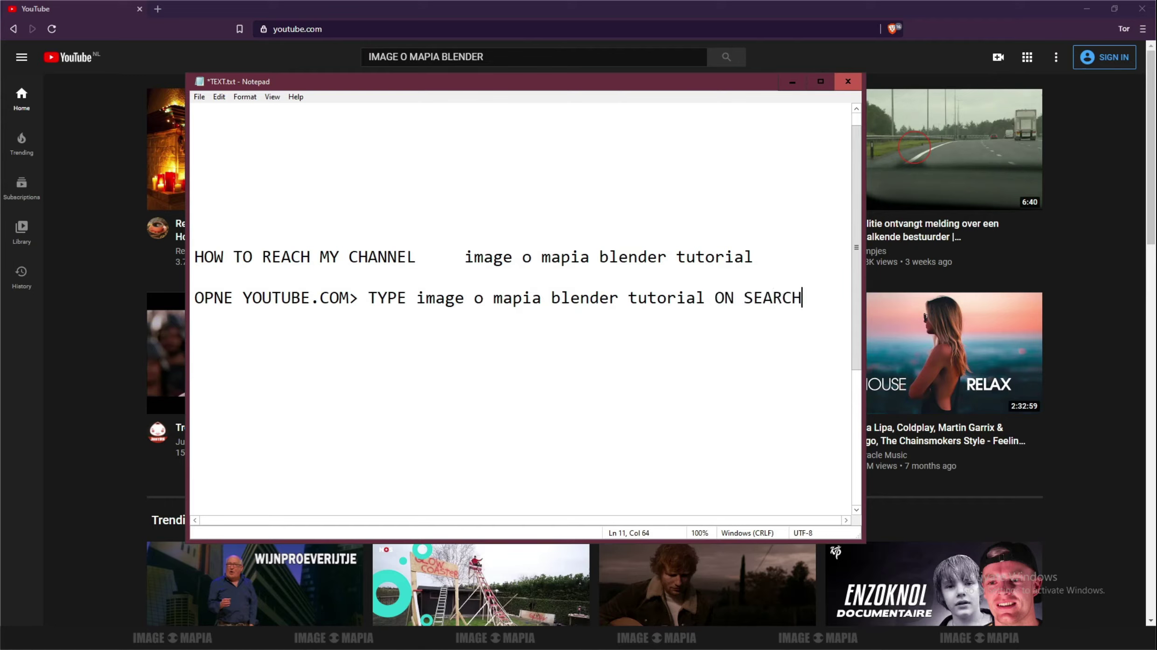
{"action": "key", "text": "Return"}
{"action": "type", "text": "BAR"}
{"action": "left_click_drag", "start_coordinate": [465, 256], "coordinate": [668, 259]}
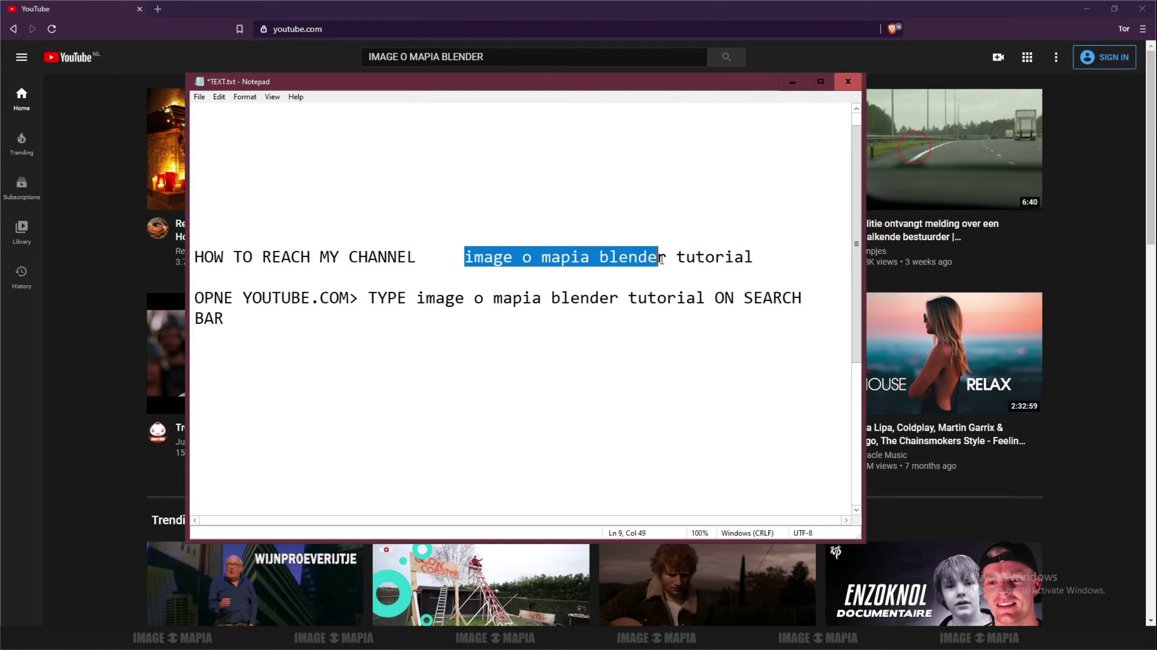
{"action": "left_click", "coordinate": [238, 321]}
{"action": "type", "text": "> "}
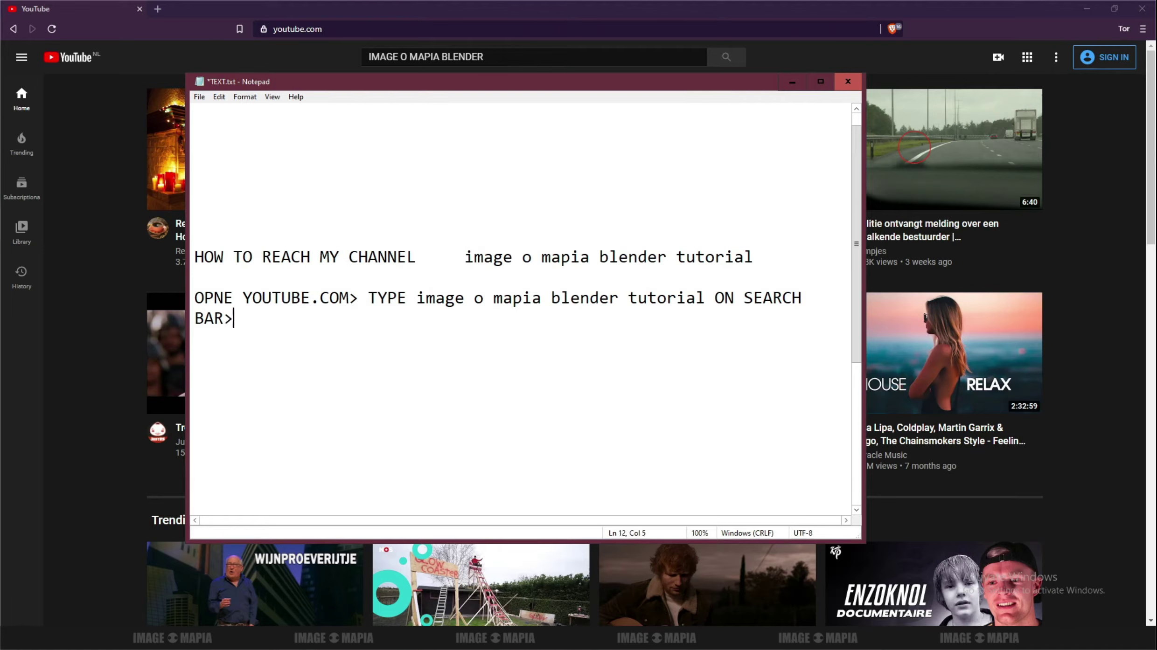
{"action": "type", "text": "HIT EN"}
{"action": "type", "text": "TER"}
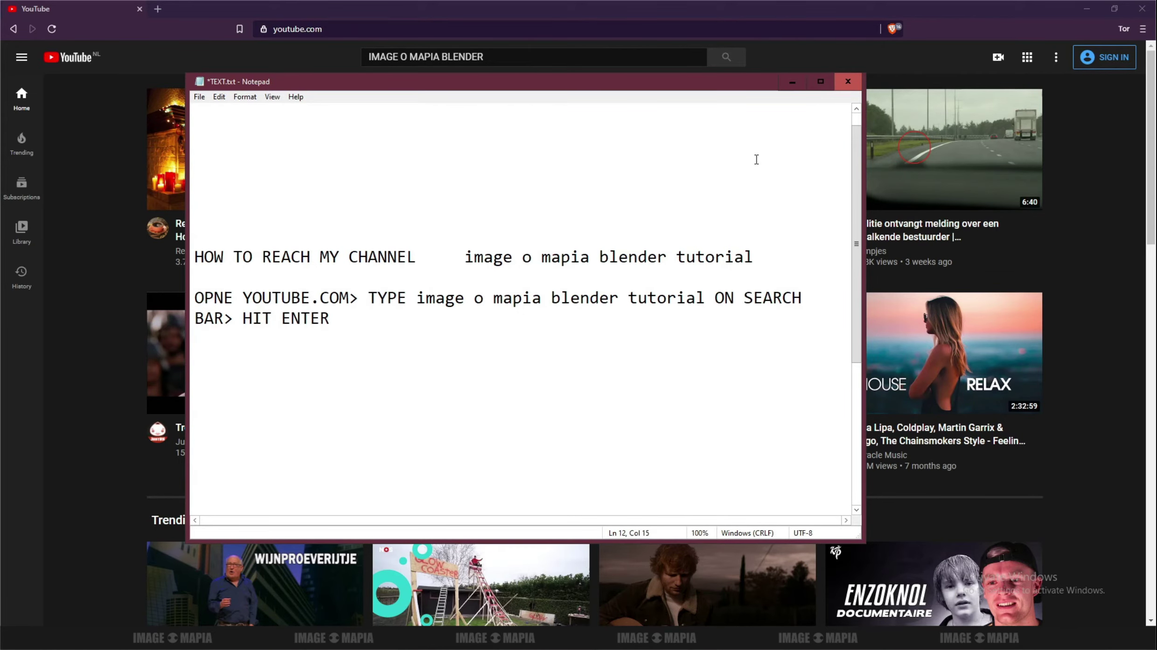
{"action": "left_click", "coordinate": [792, 82]}
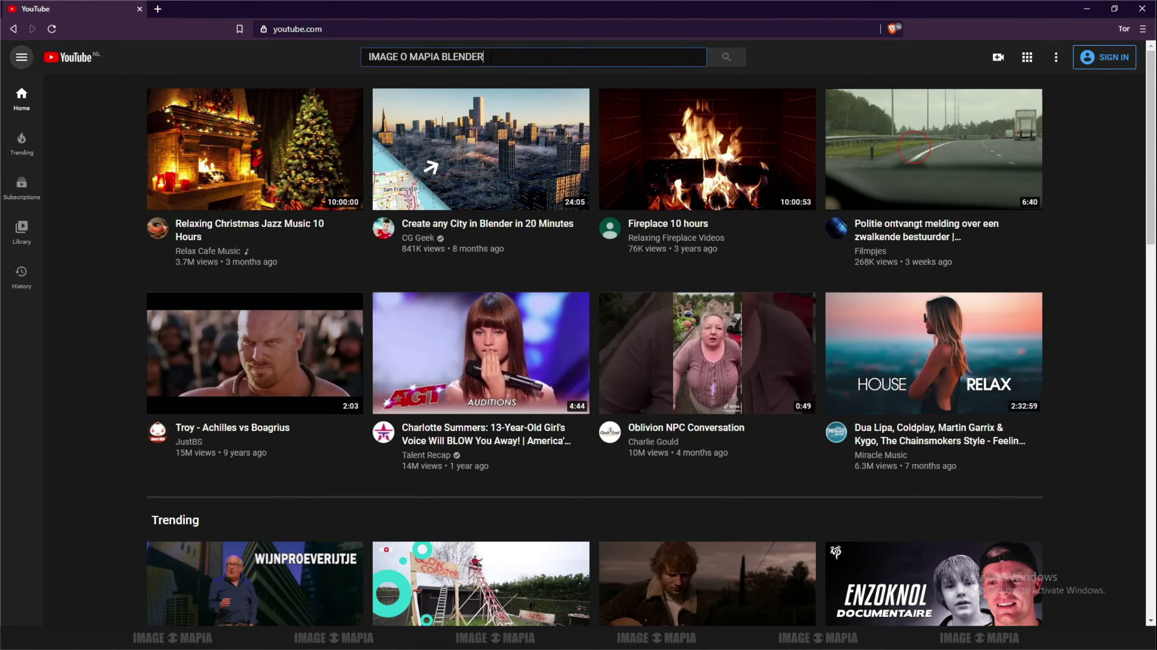
- Search YouTube for IMAGE O MAPIA BLENDER, browse the results, and open the IMAGE O MAPIA channel
{"action": "left_click", "coordinate": [724, 56]}
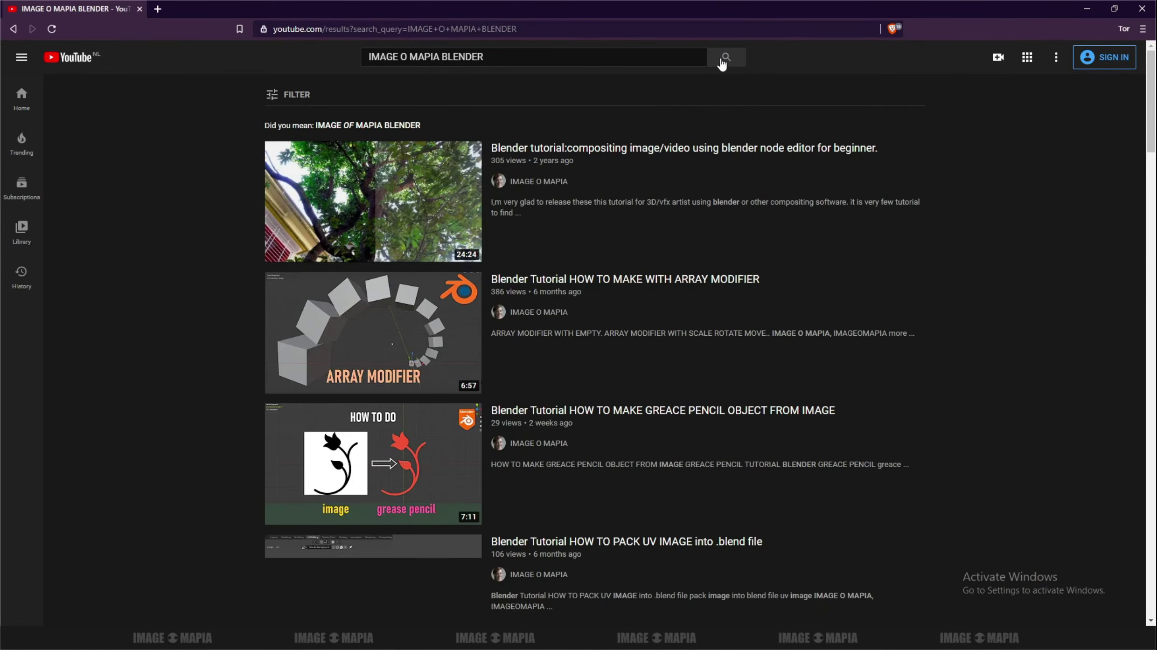
{"action": "scroll", "coordinate": [516, 300], "scroll_direction": "down", "scroll_amount": 3}
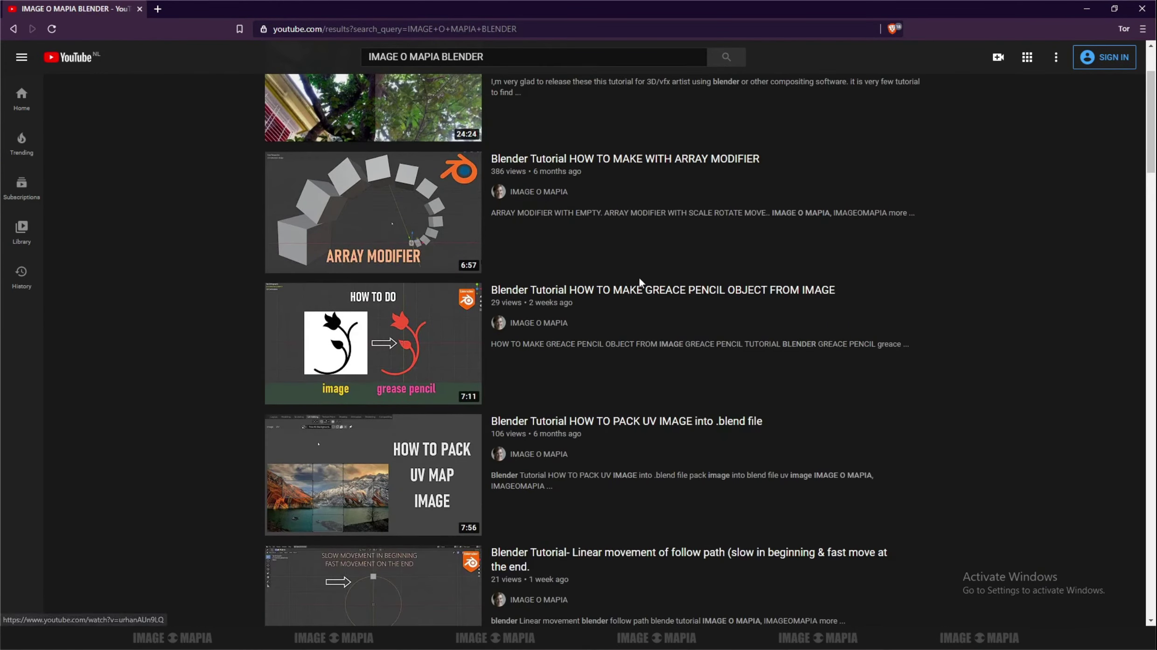
{"action": "scroll", "coordinate": [623, 274], "scroll_direction": "up", "scroll_amount": 3}
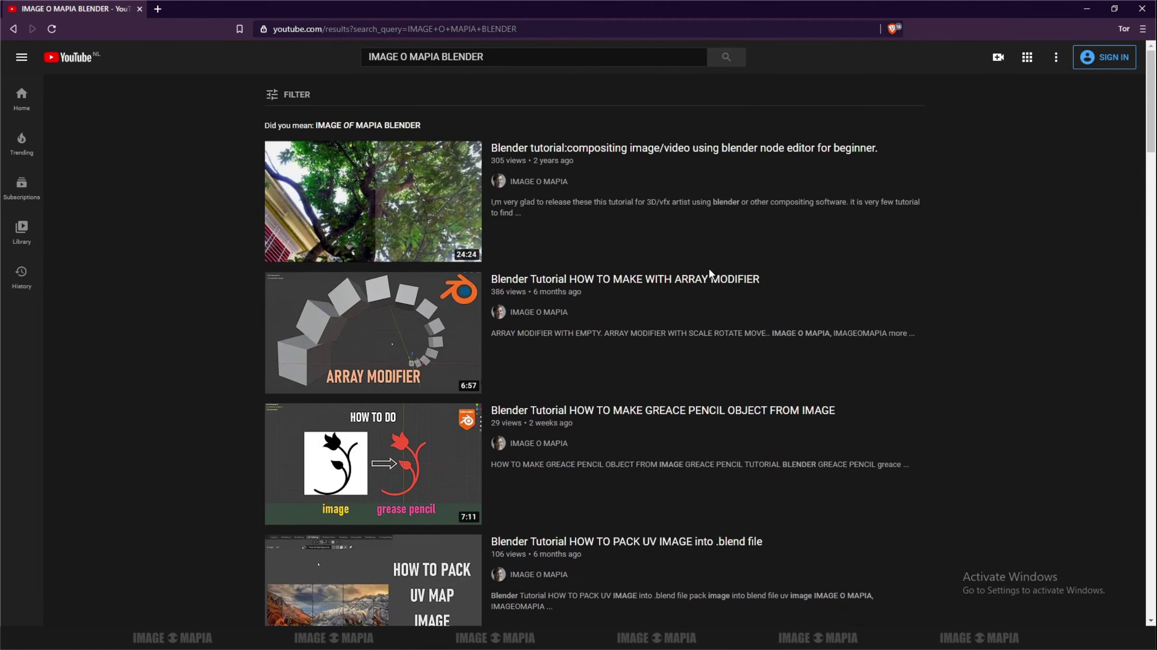
{"action": "scroll", "coordinate": [710, 272], "scroll_direction": "down", "scroll_amount": 1}
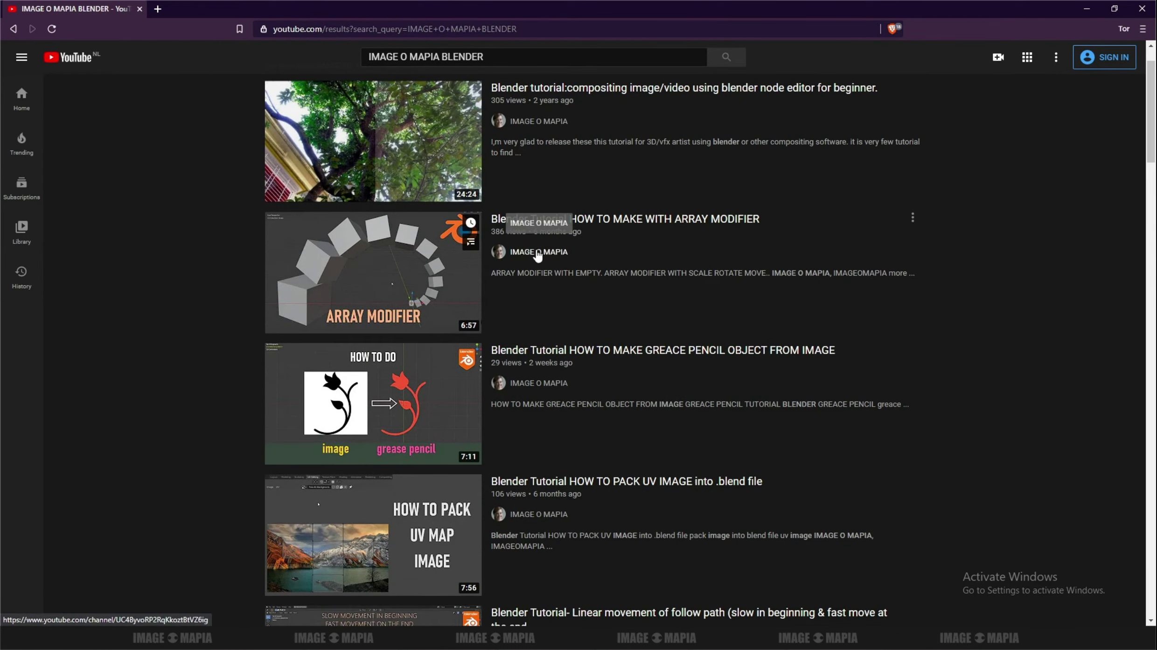
{"action": "scroll", "coordinate": [532, 257], "scroll_direction": "up", "scroll_amount": 1}
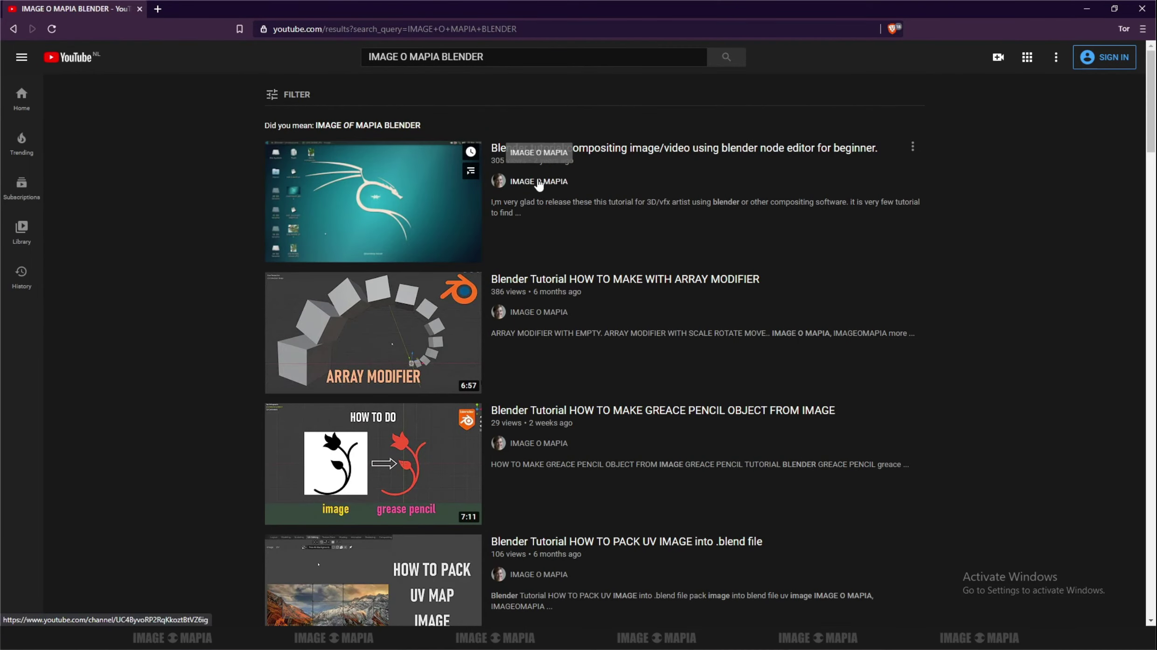
{"action": "scroll", "coordinate": [534, 185], "scroll_direction": "down", "scroll_amount": 3}
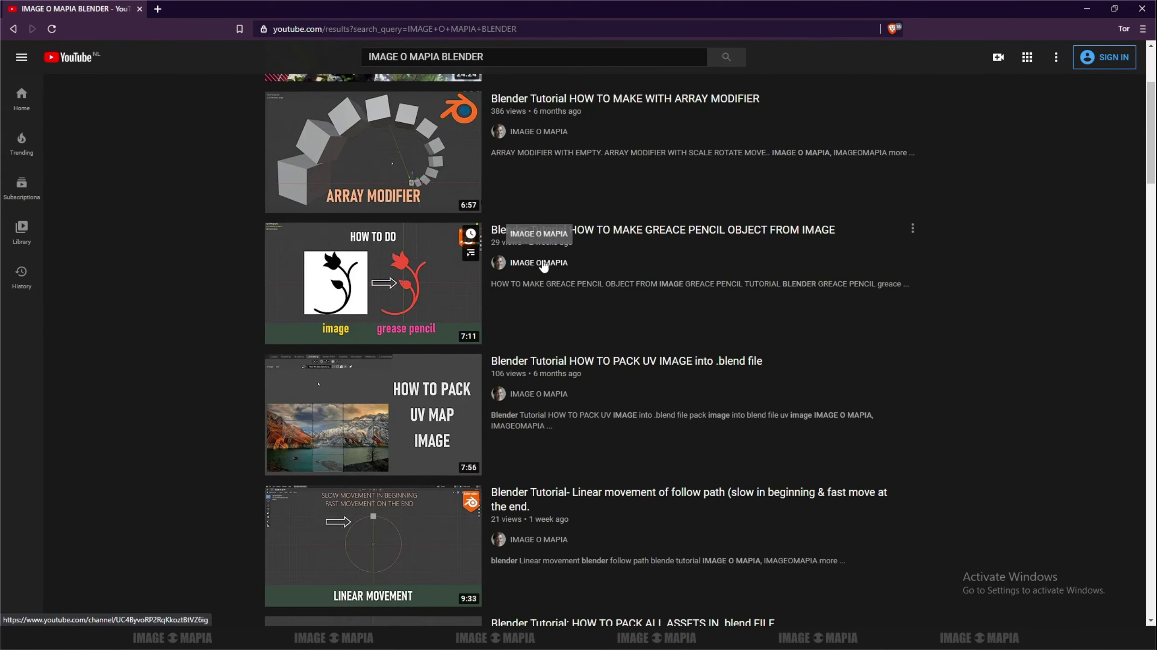
{"action": "scroll", "coordinate": [544, 269], "scroll_direction": "down", "scroll_amount": 2}
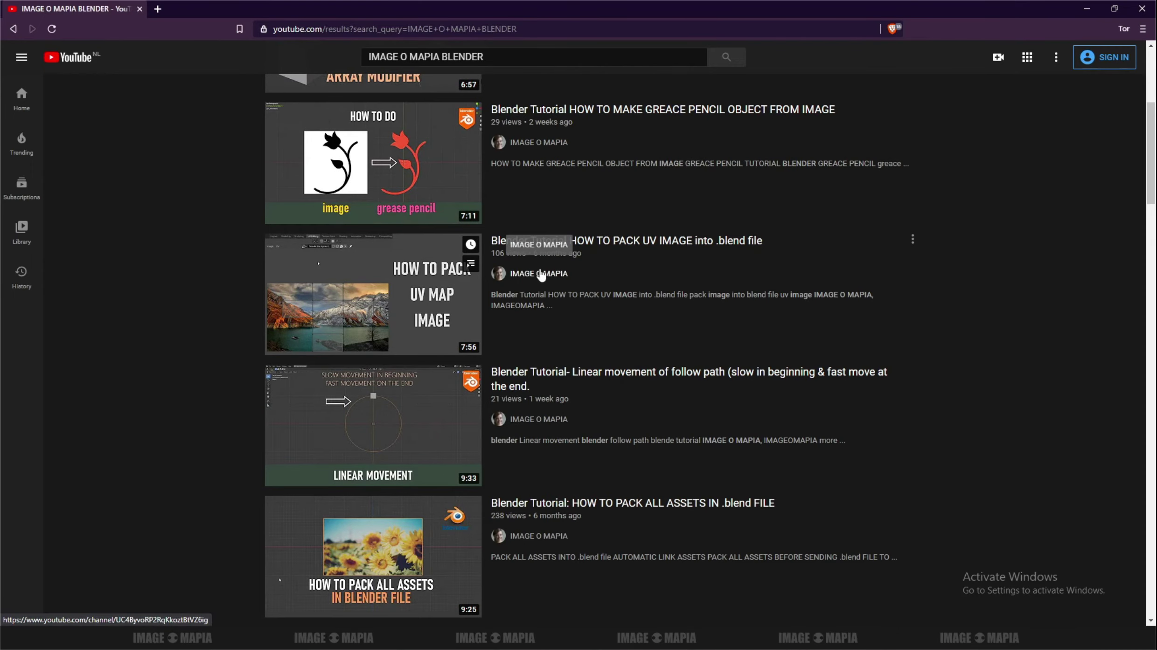
{"action": "scroll", "coordinate": [536, 290], "scroll_direction": "down", "scroll_amount": 2}
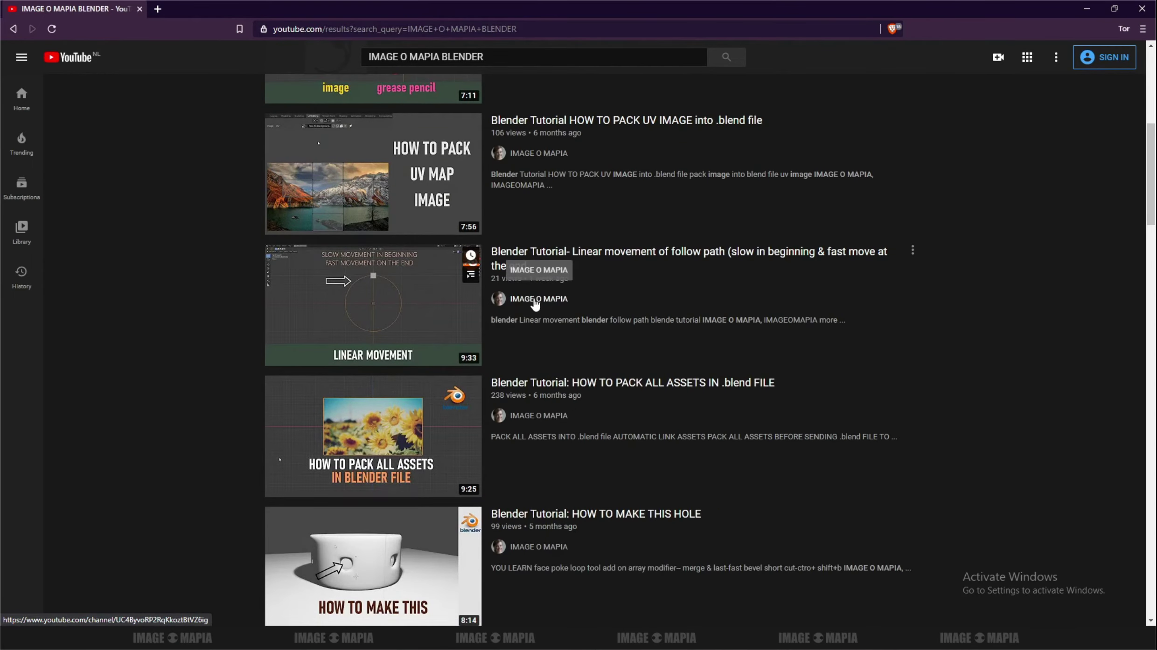
{"action": "scroll", "coordinate": [535, 304], "scroll_direction": "down", "scroll_amount": 1}
{"action": "scroll", "coordinate": [536, 290], "scroll_direction": "down", "scroll_amount": 2}
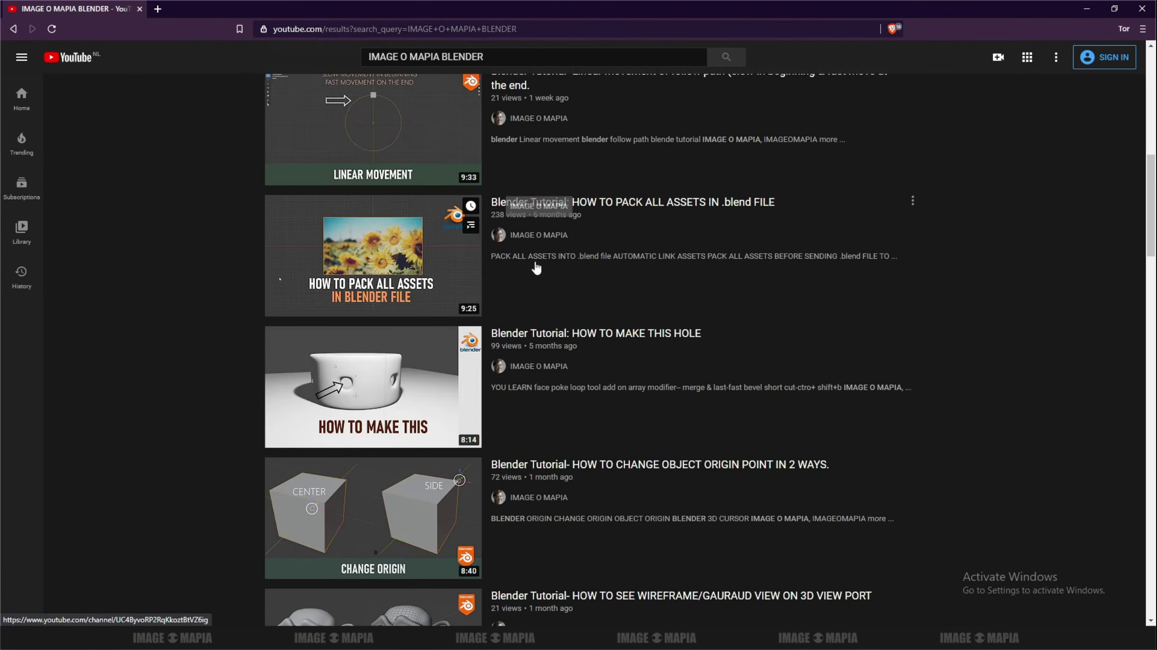
{"action": "scroll", "coordinate": [536, 268], "scroll_direction": "down", "scroll_amount": 2}
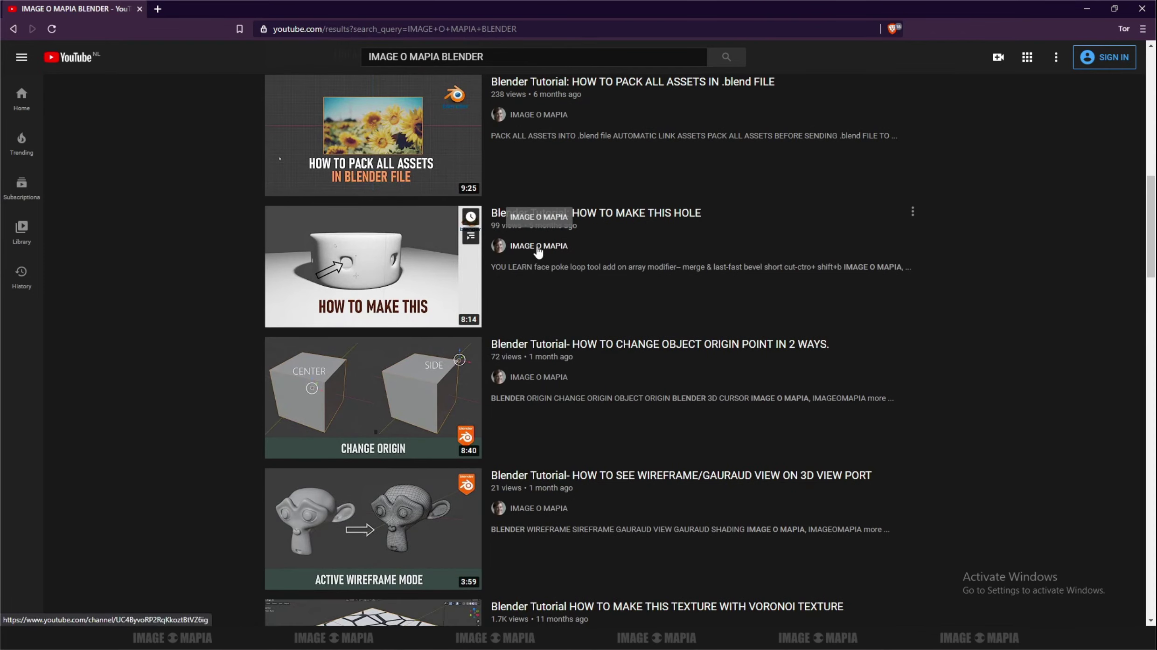
{"action": "scroll", "coordinate": [538, 251], "scroll_direction": "down", "scroll_amount": 1}
{"action": "scroll", "coordinate": [538, 252], "scroll_direction": "down", "scroll_amount": 4}
{"action": "scroll", "coordinate": [537, 251], "scroll_direction": "down", "scroll_amount": 2}
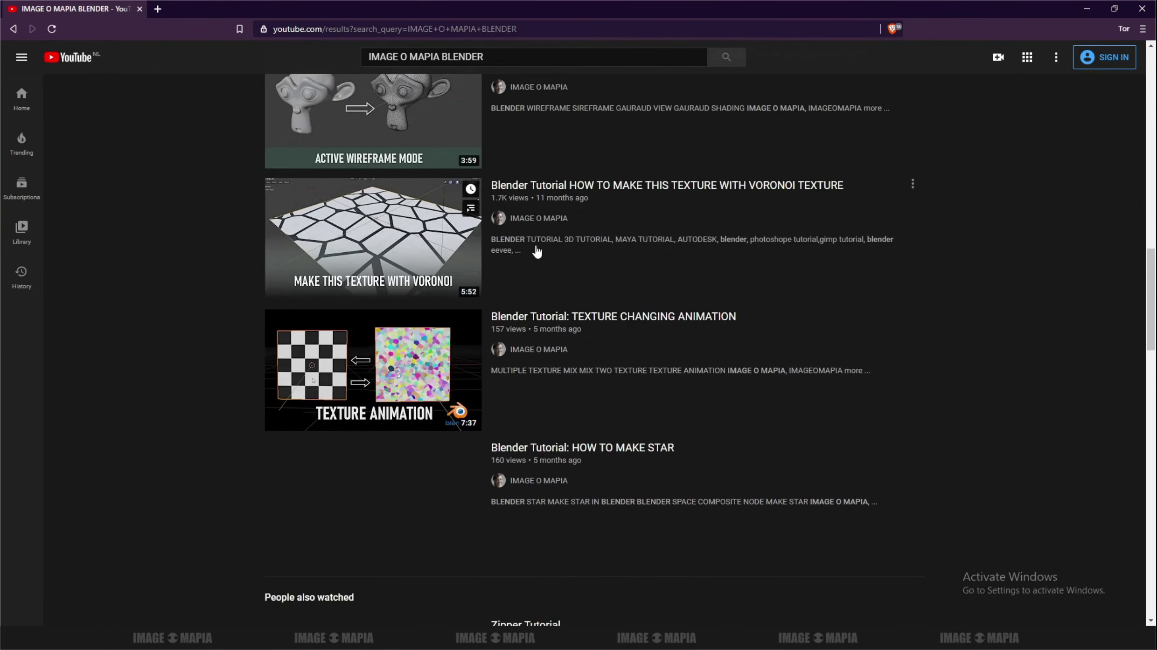
{"action": "scroll", "coordinate": [536, 251], "scroll_direction": "down", "scroll_amount": 2}
{"action": "scroll", "coordinate": [537, 251], "scroll_direction": "down", "scroll_amount": 1}
{"action": "scroll", "coordinate": [536, 252], "scroll_direction": "down", "scroll_amount": 1}
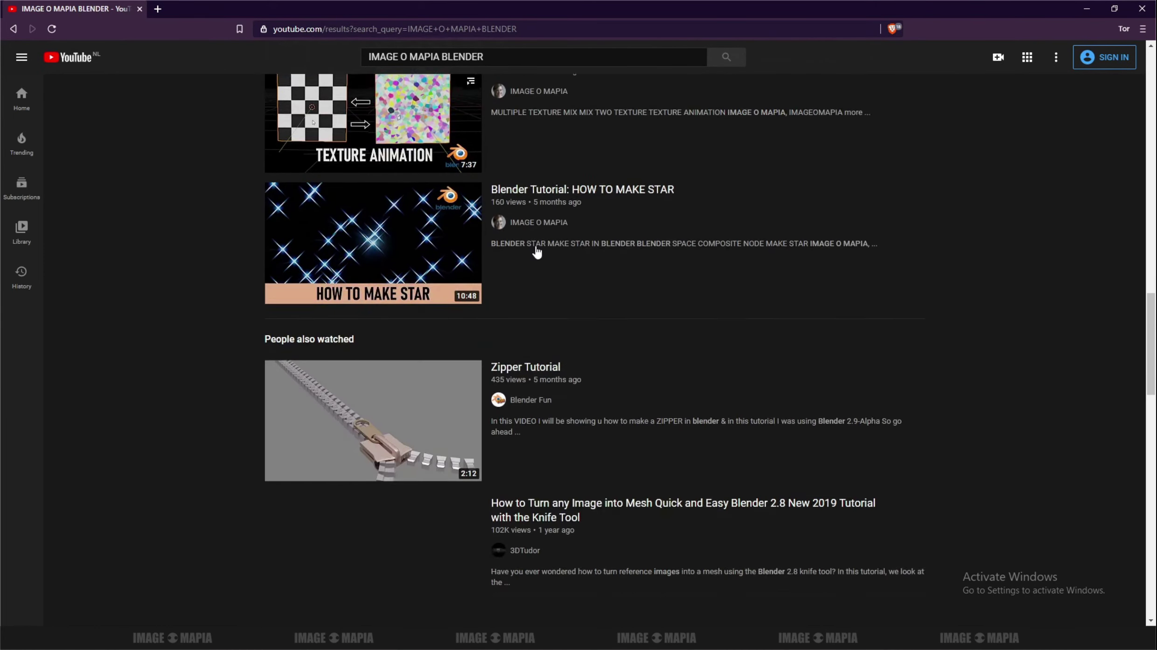
{"action": "scroll", "coordinate": [536, 252], "scroll_direction": "down", "scroll_amount": 1}
{"action": "scroll", "coordinate": [537, 252], "scroll_direction": "up", "scroll_amount": 1}
{"action": "scroll", "coordinate": [537, 253], "scroll_direction": "up", "scroll_amount": 5}
{"action": "scroll", "coordinate": [536, 254], "scroll_direction": "up", "scroll_amount": 6}
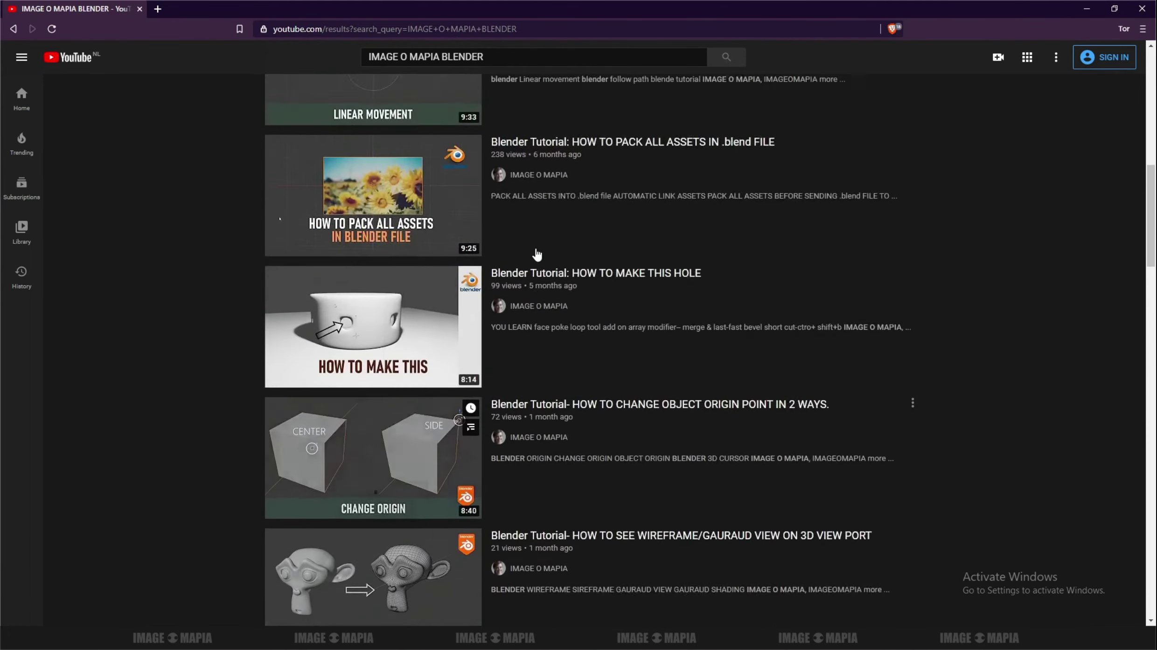
{"action": "scroll", "coordinate": [536, 254], "scroll_direction": "up", "scroll_amount": 8}
{"action": "scroll", "coordinate": [536, 254], "scroll_direction": "up", "scroll_amount": 3}
{"action": "scroll", "coordinate": [536, 254], "scroll_direction": "up", "scroll_amount": 2}
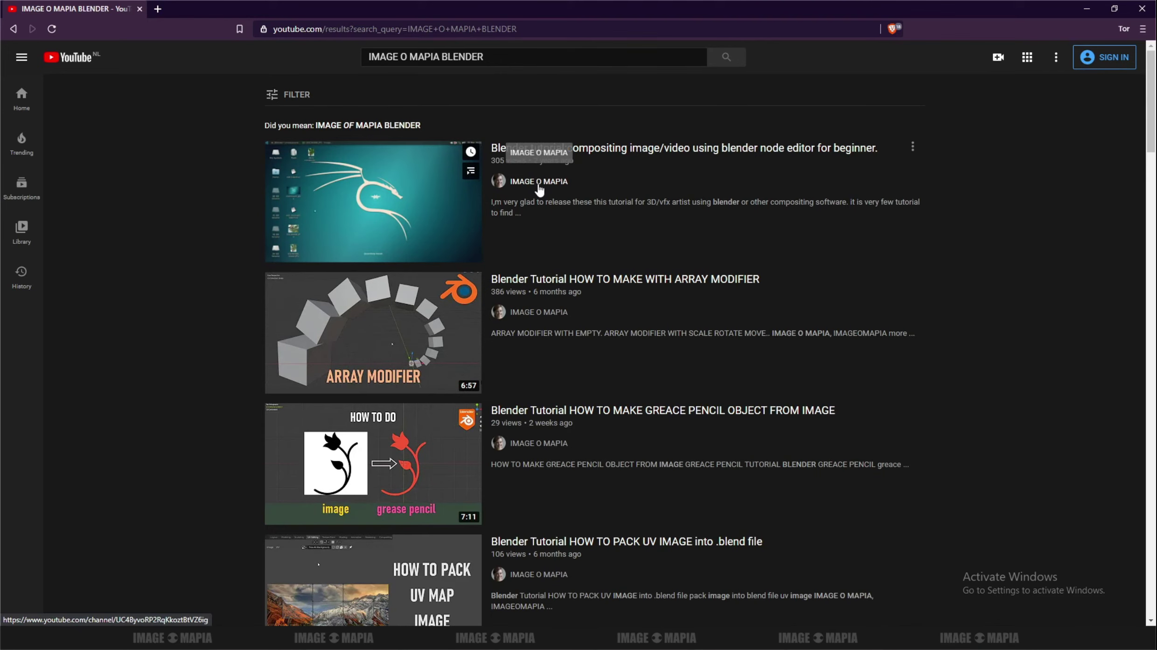
{"action": "left_click", "coordinate": [539, 182]}
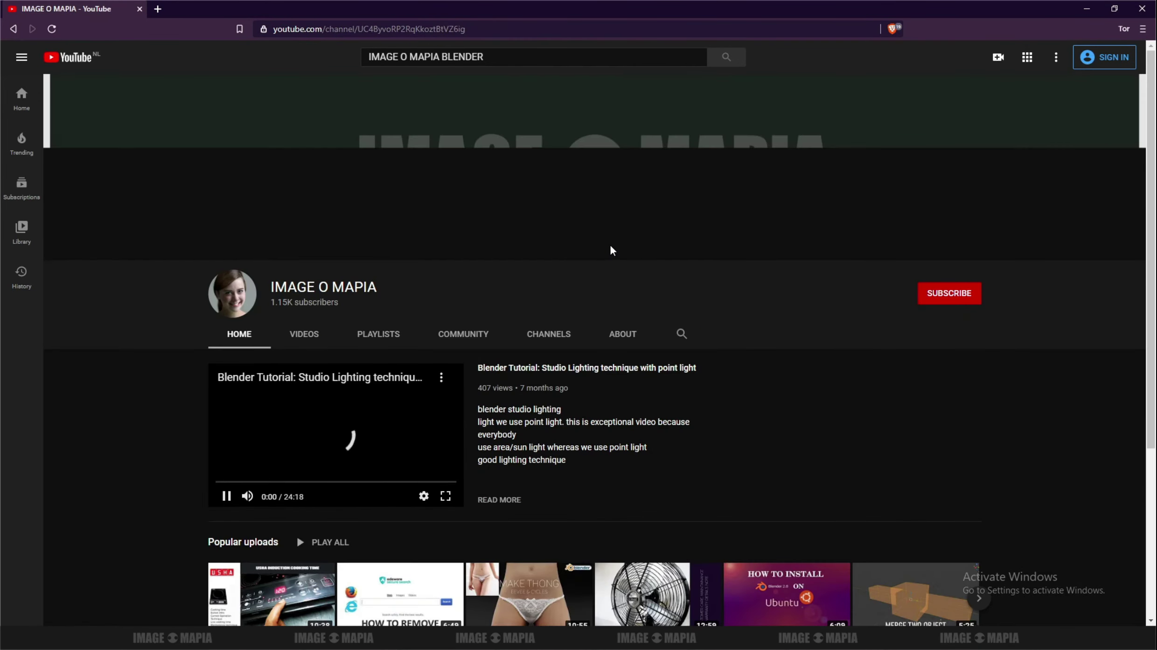
- Append '> GO TO BLENDER TUTORIAL SECTION' after HIT ENTER, correcting the typo in TUTORIAL
{"action": "scroll", "coordinate": [503, 266], "scroll_direction": "down", "scroll_amount": 2}
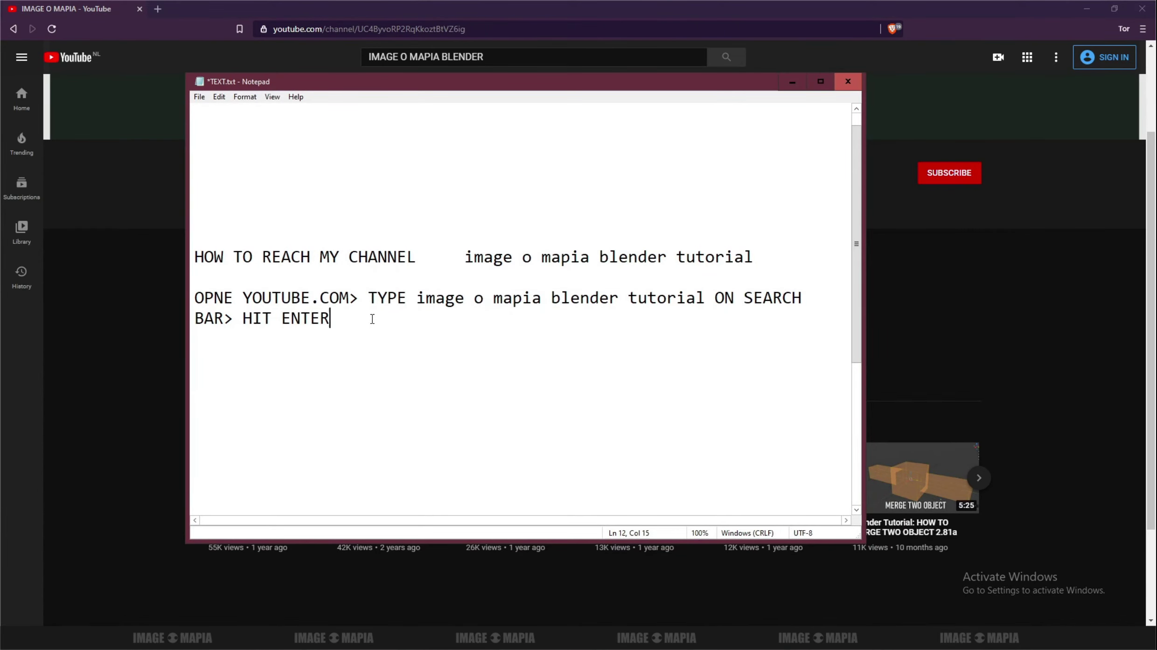
{"action": "type", "text": "> GO TO"}
{"action": "type", "text": " BLENDER "}
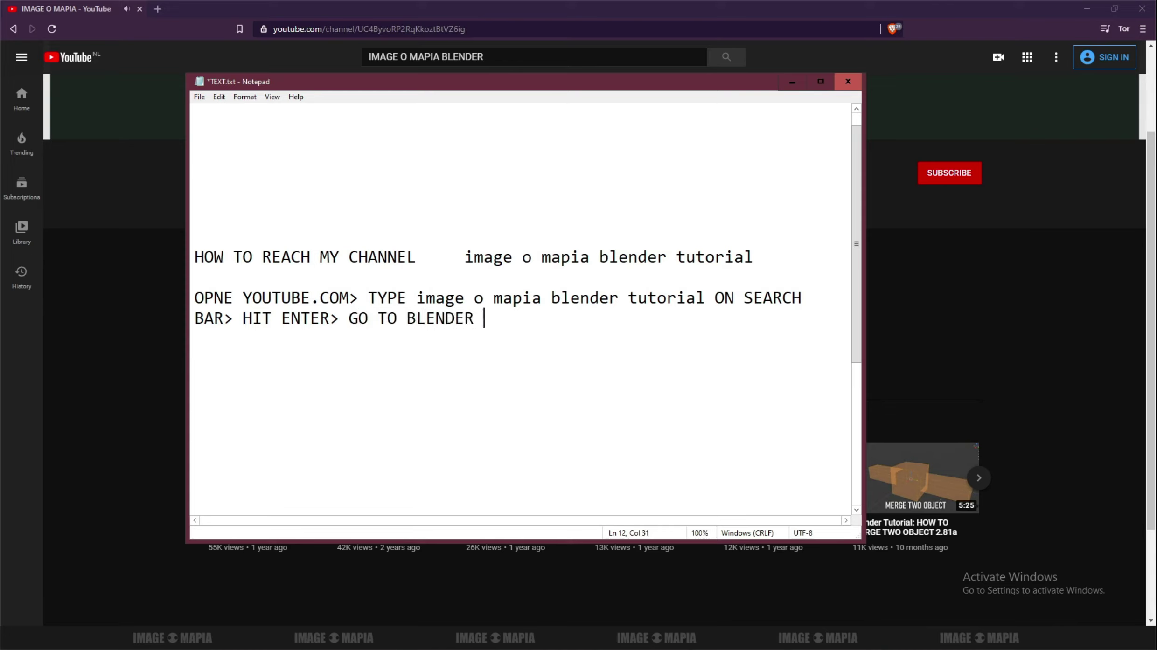
{"action": "type", "text": "T;UTO"}
{"action": "key", "text": "BackSpace"}
{"action": "key", "text": "BackSpace"}
{"action": "key", "text": "BackSpace"}
{"action": "key", "text": "BackSpace"}
{"action": "type", "text": "UTORIAL SE"}
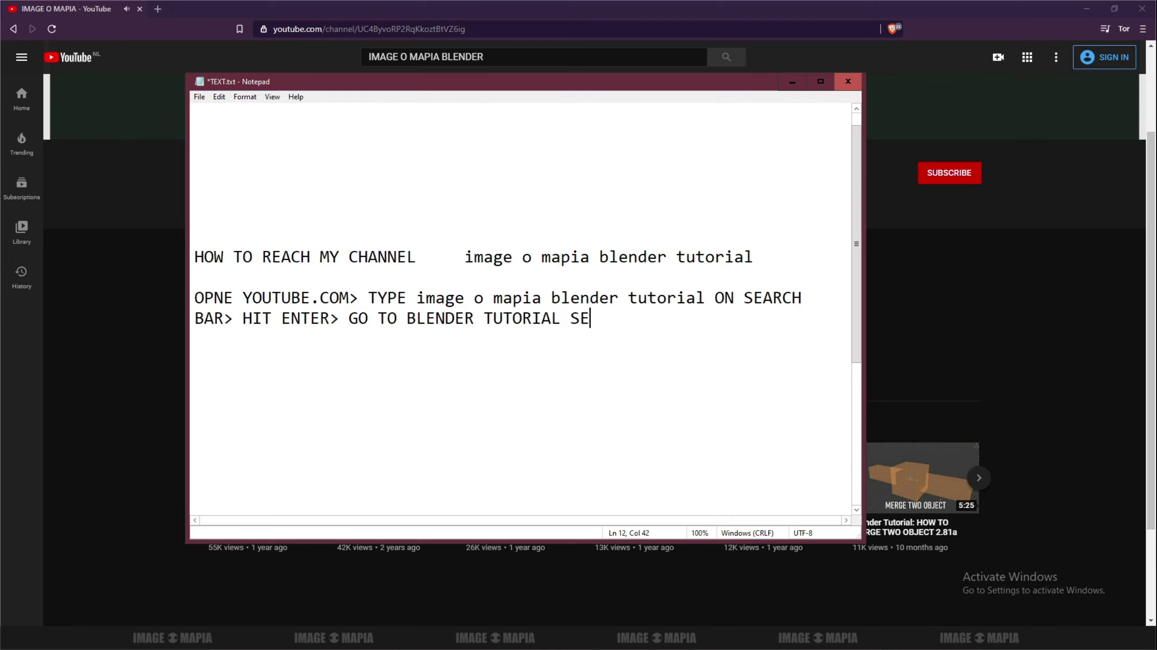
{"action": "type", "text": "CTION>"}
- Open the IMAGE O MAPIA channel's Videos tab, scroll the uploads, then bring back the notes
{"action": "left_click", "coordinate": [793, 87]}
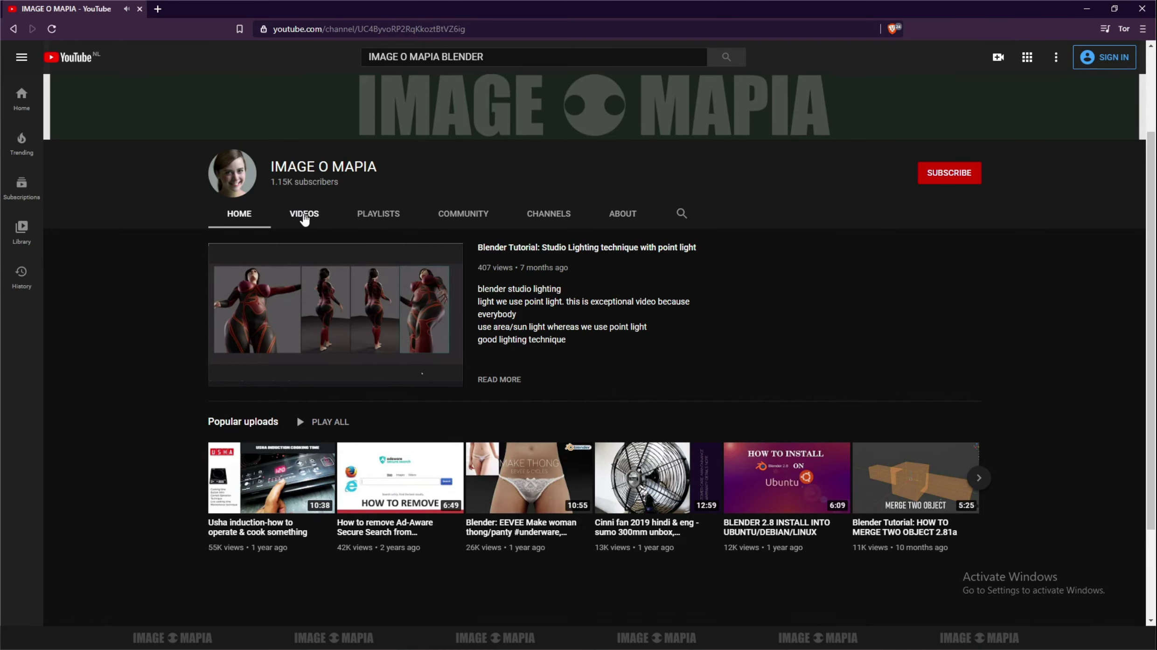
{"action": "left_click", "coordinate": [304, 217]}
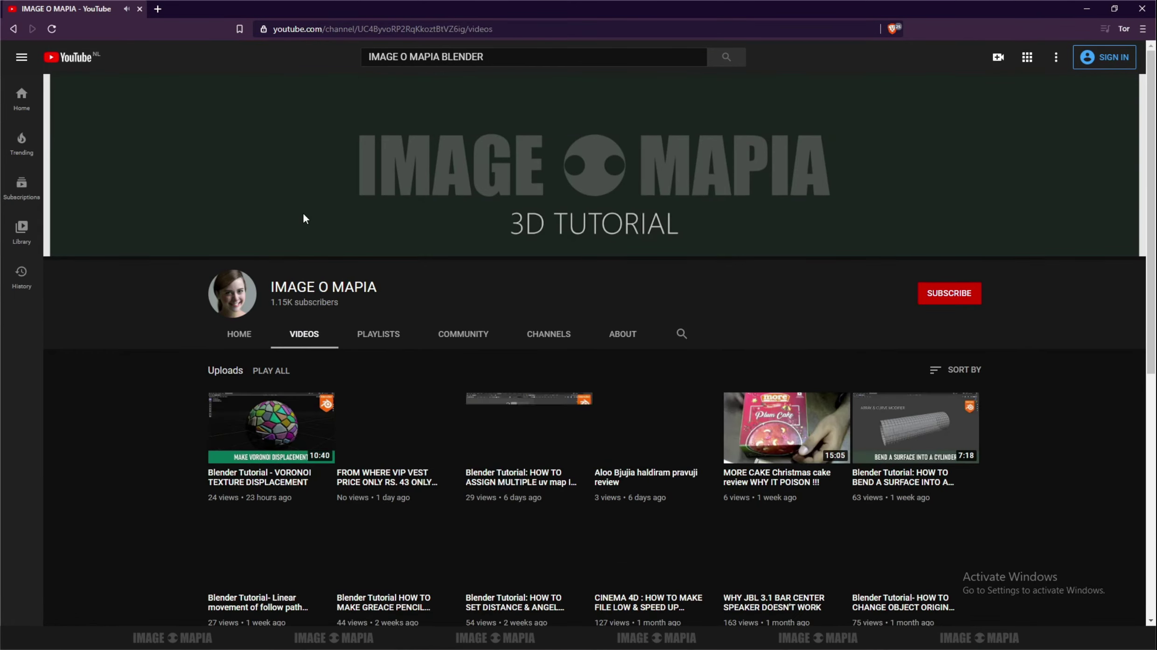
{"action": "scroll", "coordinate": [349, 260], "scroll_direction": "down", "scroll_amount": 3}
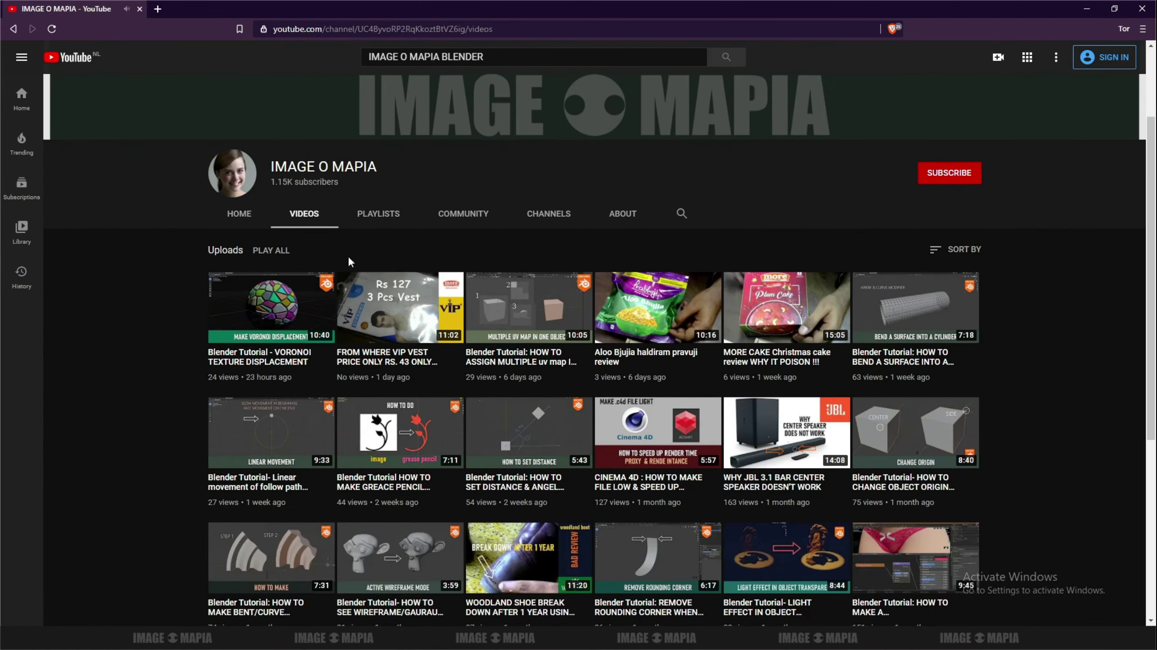
{"action": "key", "text": "alt+Tab"}
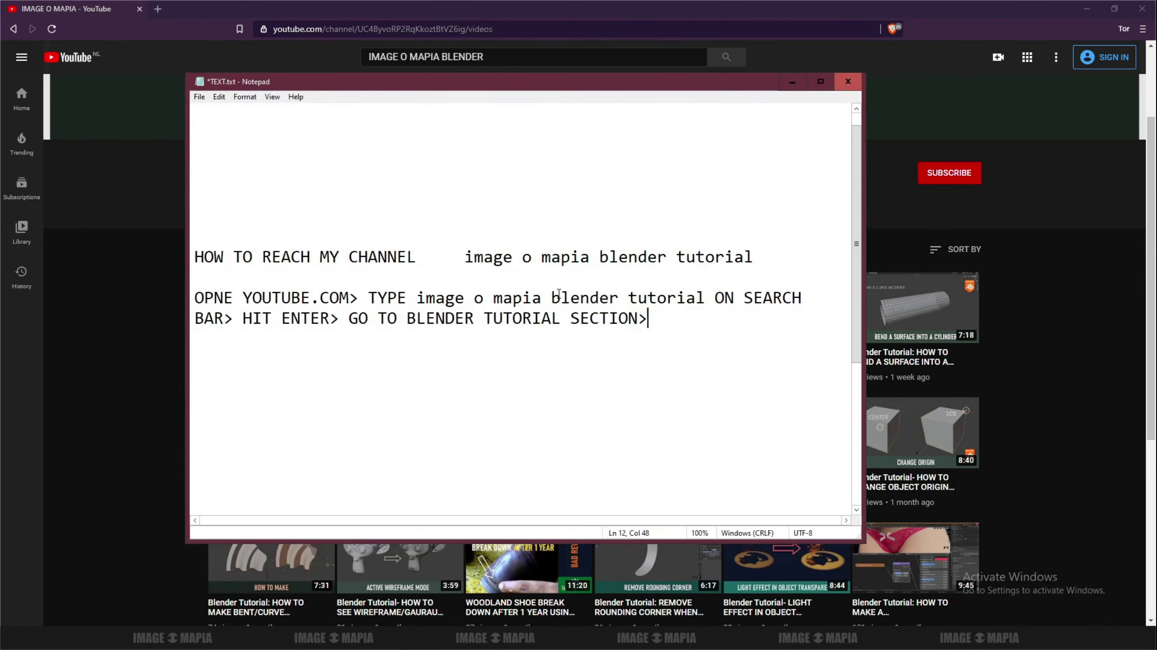
- Add 'GO TO PLAYLIST>' to the channel directions and start a new line
{"action": "type", "text": "GO T"}
{"action": "type", "text": "O PLAYL"}
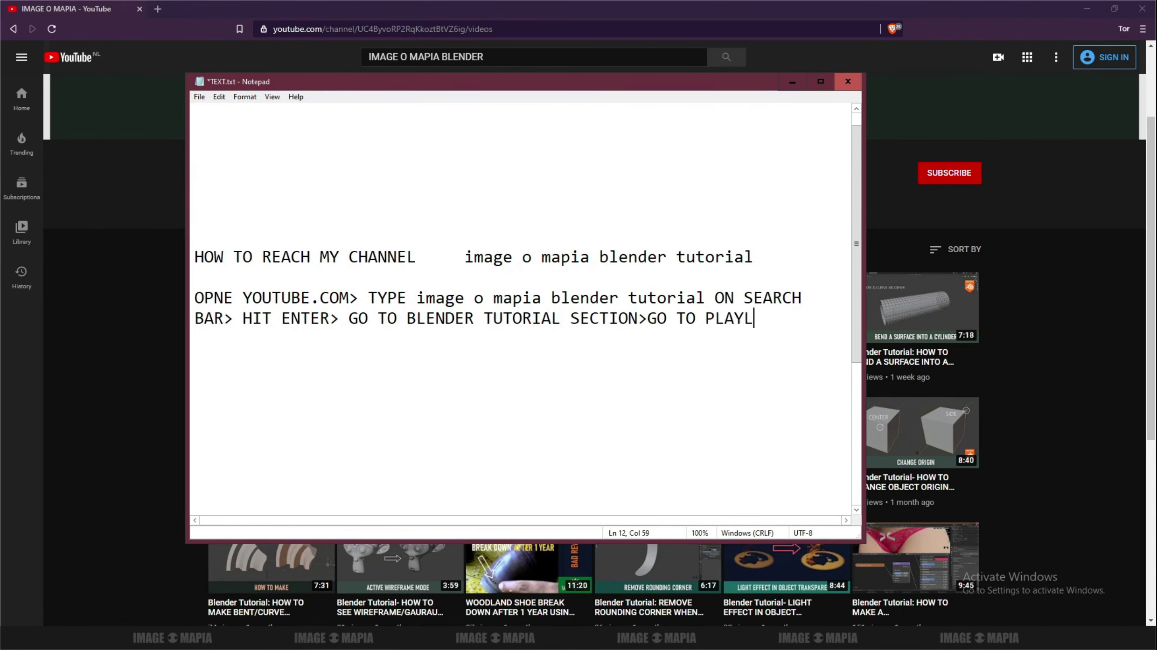
{"action": "type", "text": "IST>"}
{"action": "key", "text": "Return"}
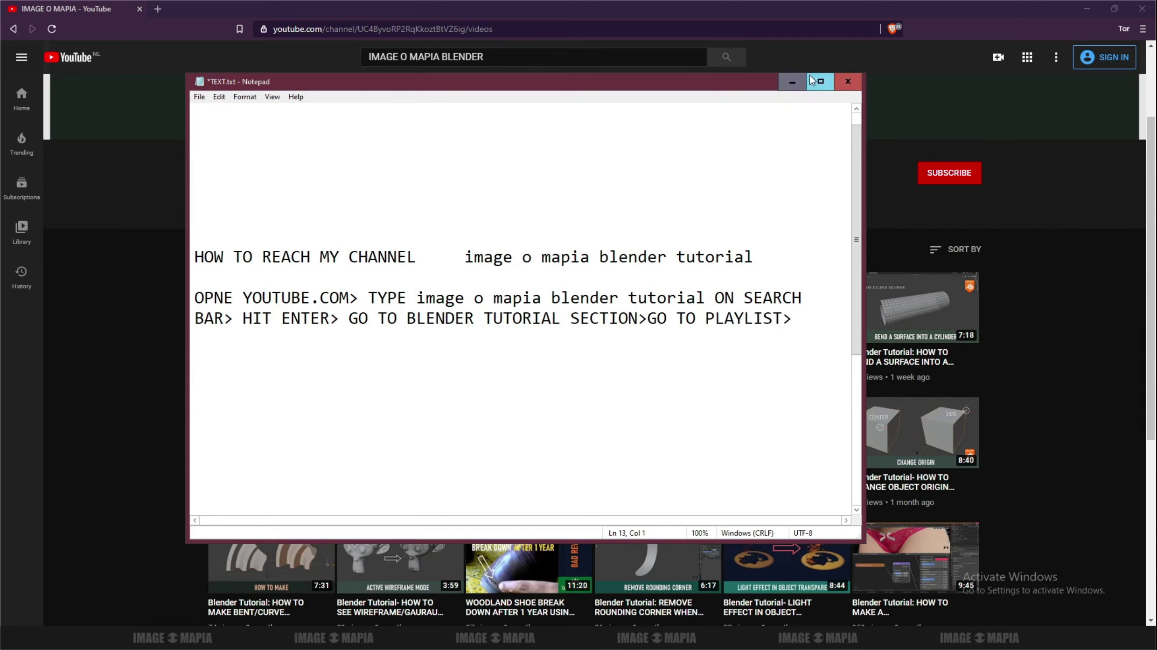
- Open the channel's Playlists tab and scroll to BLENDER TUTORIAL (178 videos)
{"action": "left_click", "coordinate": [791, 82]}
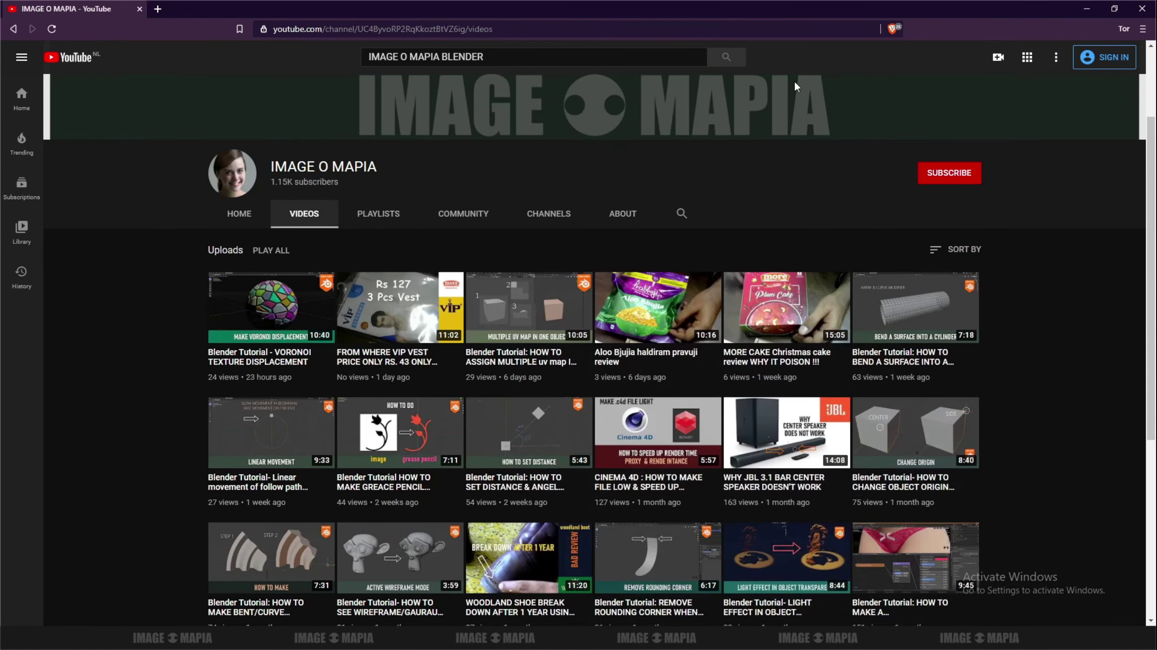
{"action": "left_click", "coordinate": [382, 216]}
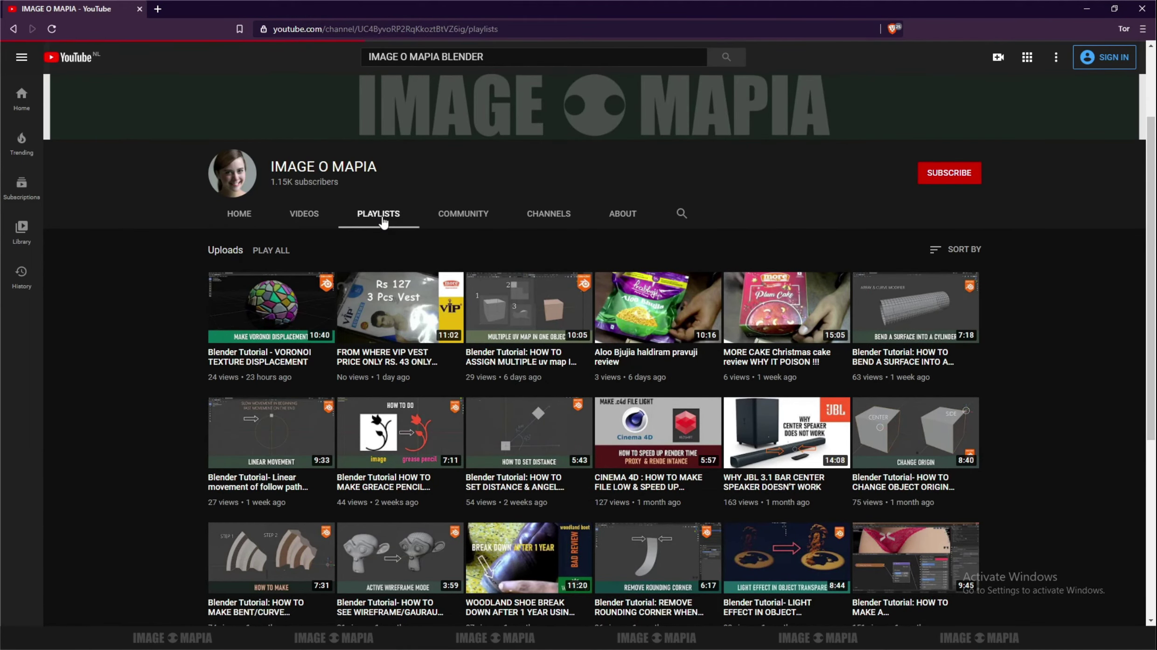
{"action": "scroll", "coordinate": [428, 235], "scroll_direction": "down", "scroll_amount": 3}
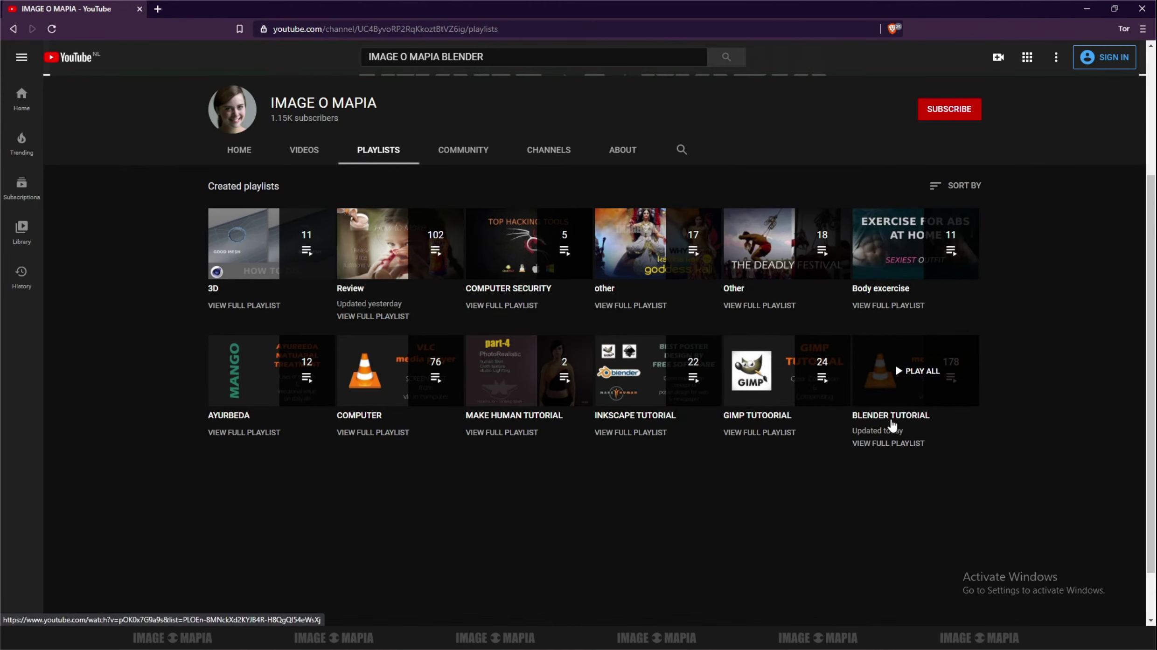
{"action": "scroll", "coordinate": [886, 420], "scroll_direction": "down", "scroll_amount": 1}
- Write 'CLICK ON BLENDER TUTORIAL/3D' on the new line, move the Notepad window lower, and minimize it
{"action": "key", "text": "alt+Tab"}
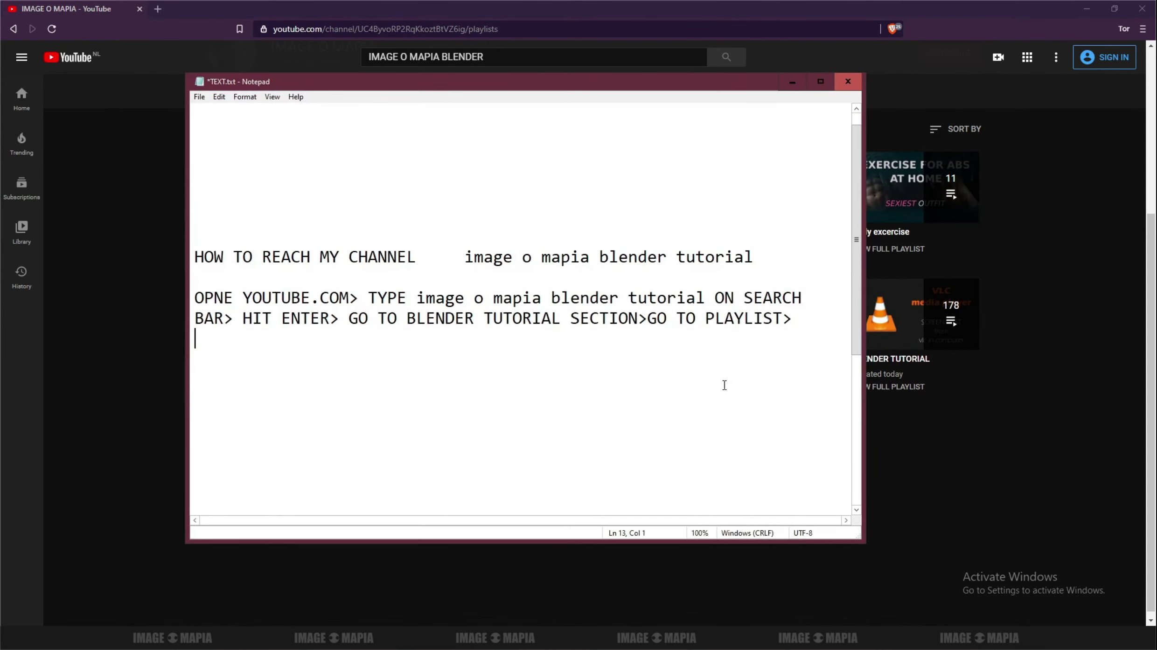
{"action": "type", "text": "C"}
{"action": "type", "text": "LICK ON "}
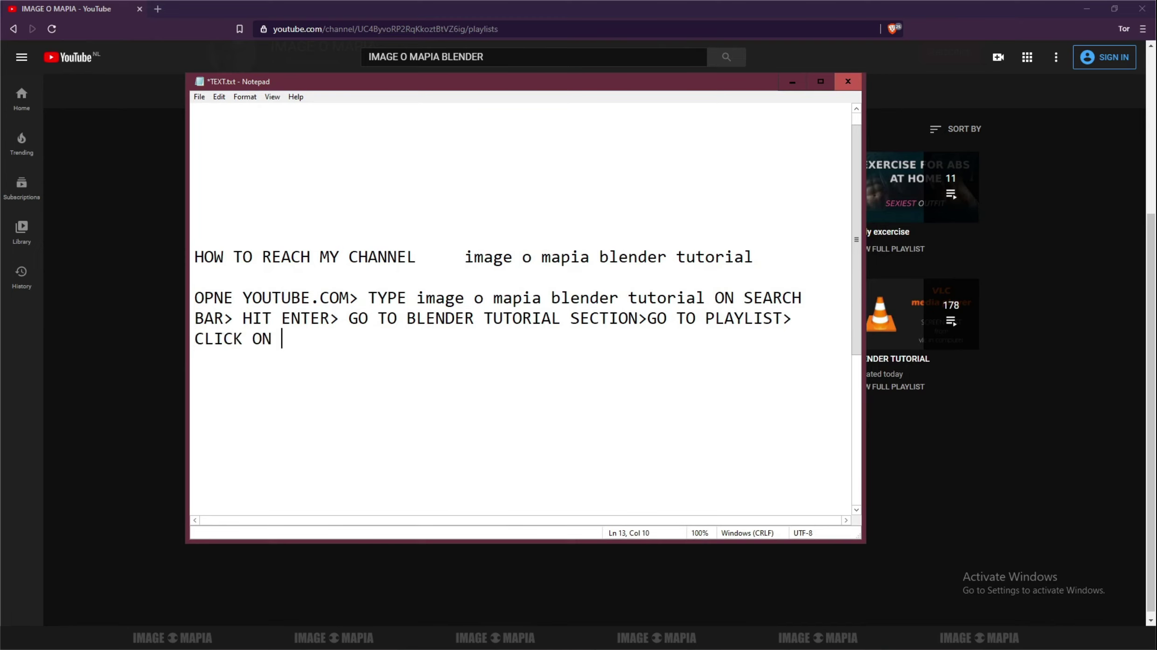
{"action": "type", "text": "BLENDER TUTO"}
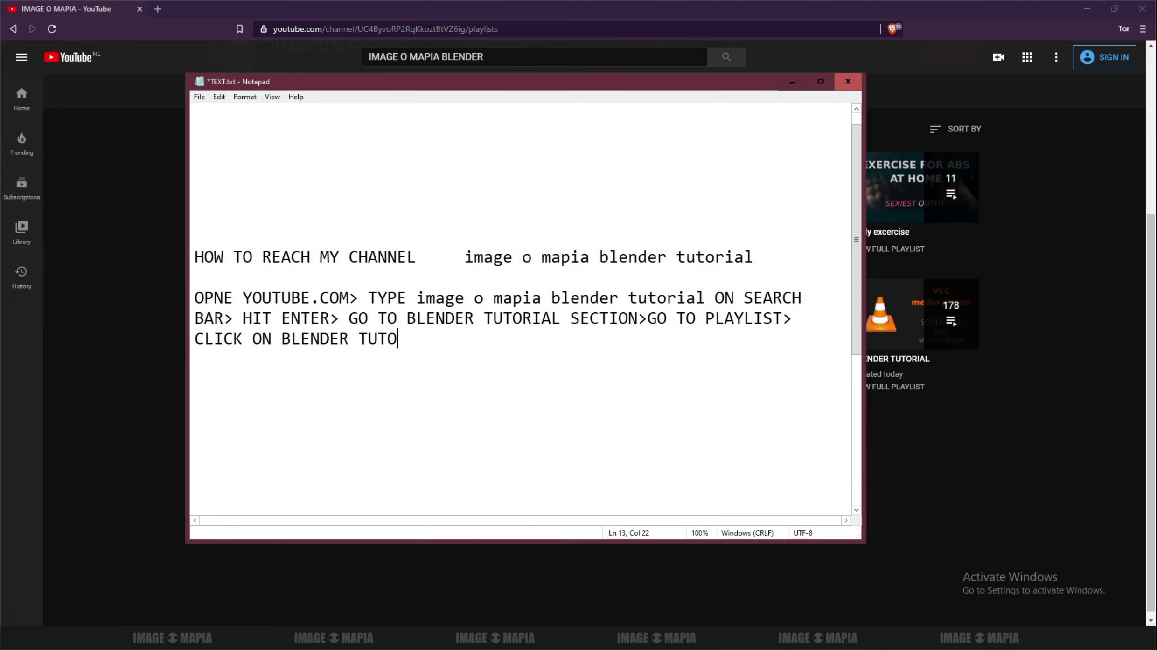
{"action": "type", "text": "RIAL/"}
{"action": "type", "text": "3D"}
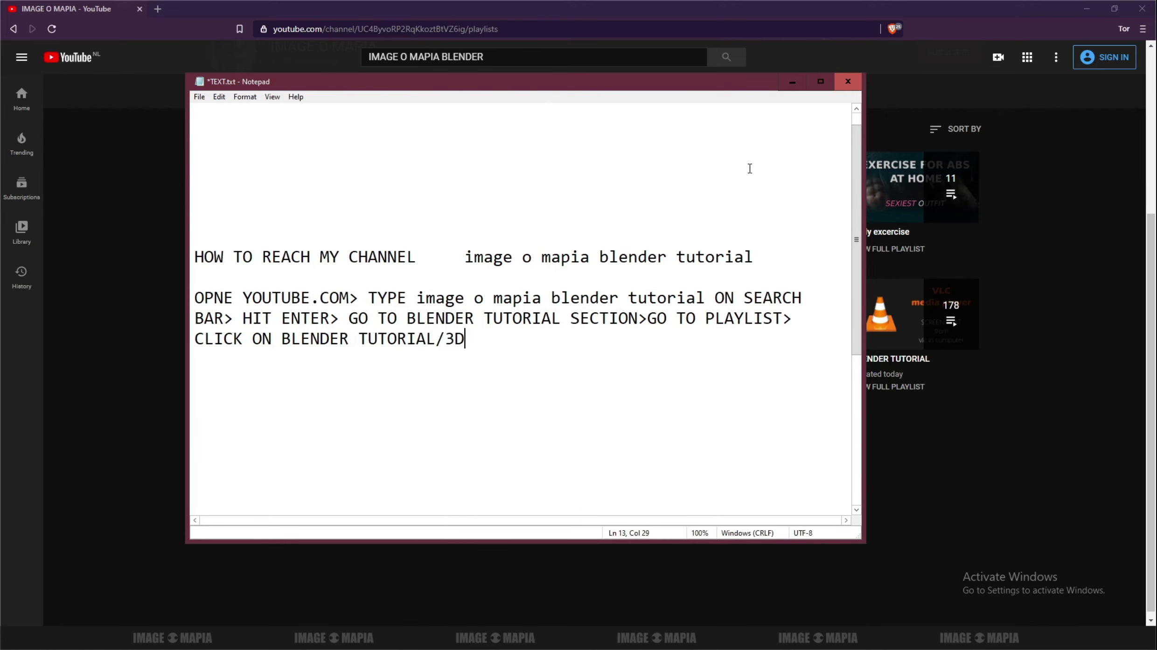
{"action": "left_click_drag", "start_coordinate": [639, 92], "coordinate": [616, 147]}
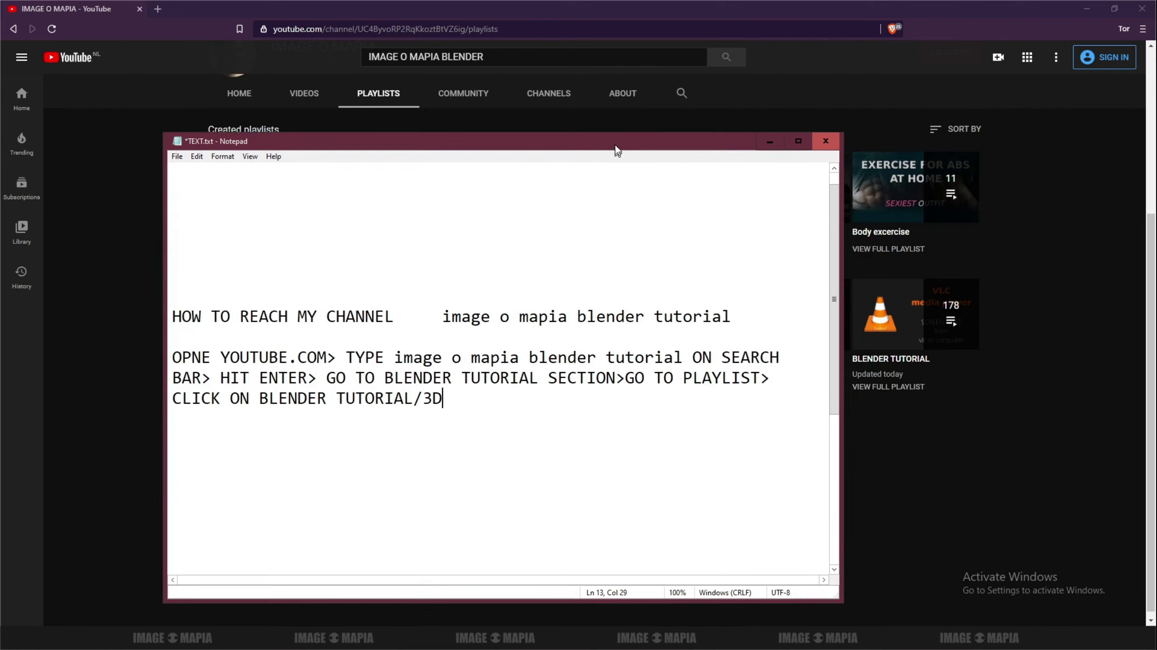
{"action": "left_click", "coordinate": [768, 141]}
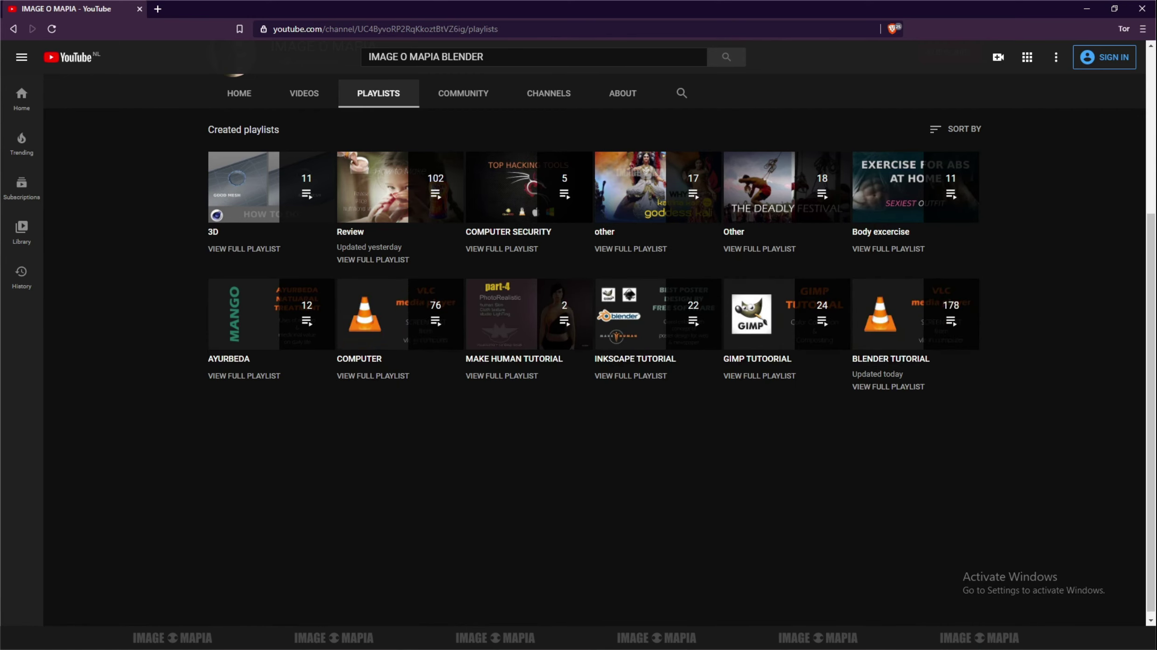
- Hide the notes and play the BLENDER TUTORIAL playlist from video 1 of 178
{"action": "key", "text": "alt+Tab"}
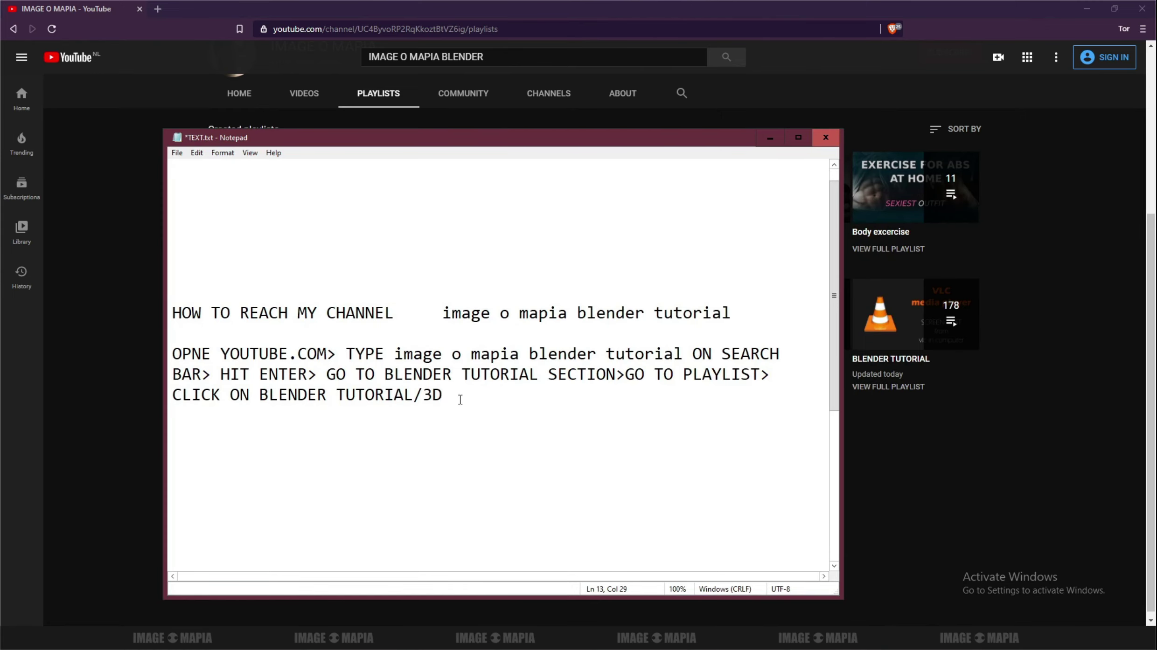
{"action": "left_click", "coordinate": [773, 134]}
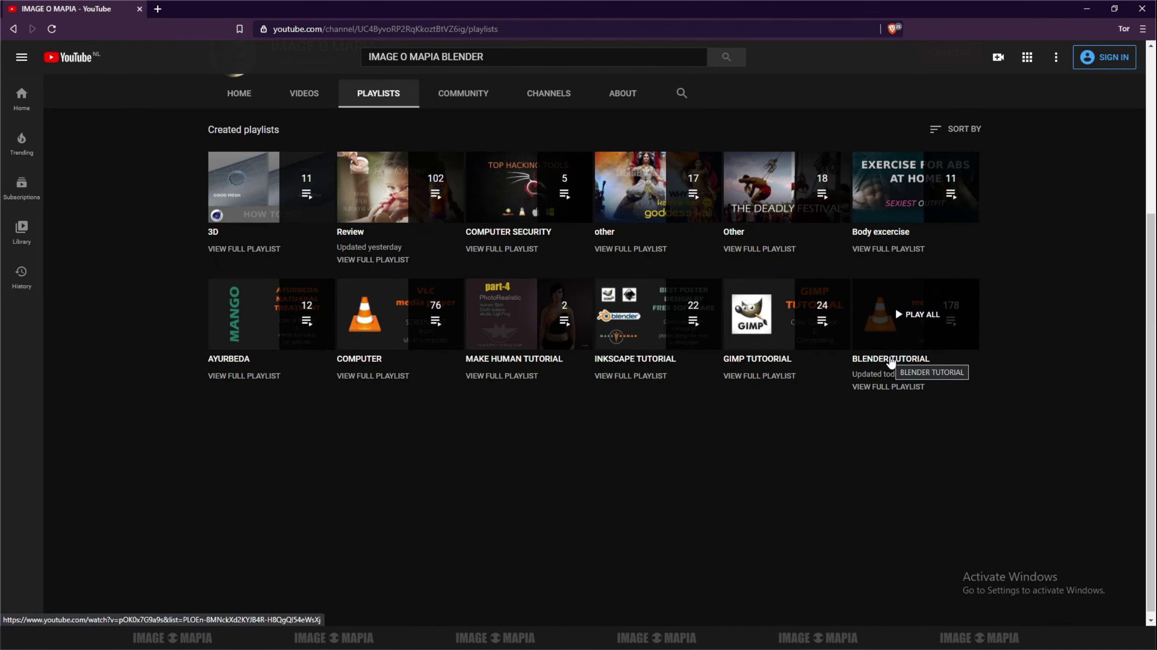
{"action": "left_click", "coordinate": [891, 362]}
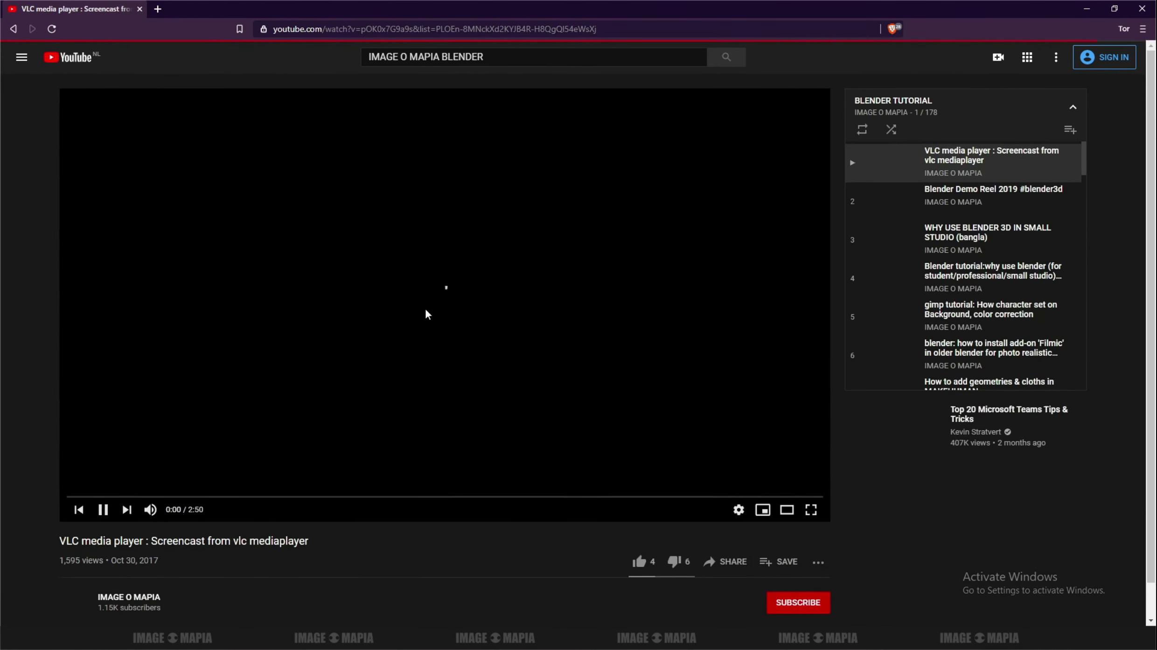
- Pause the VLC screencast video and dismiss the signed-out notice
{"action": "scroll", "coordinate": [422, 309], "scroll_direction": "down", "scroll_amount": 2}
{"action": "left_click", "coordinate": [102, 389]}
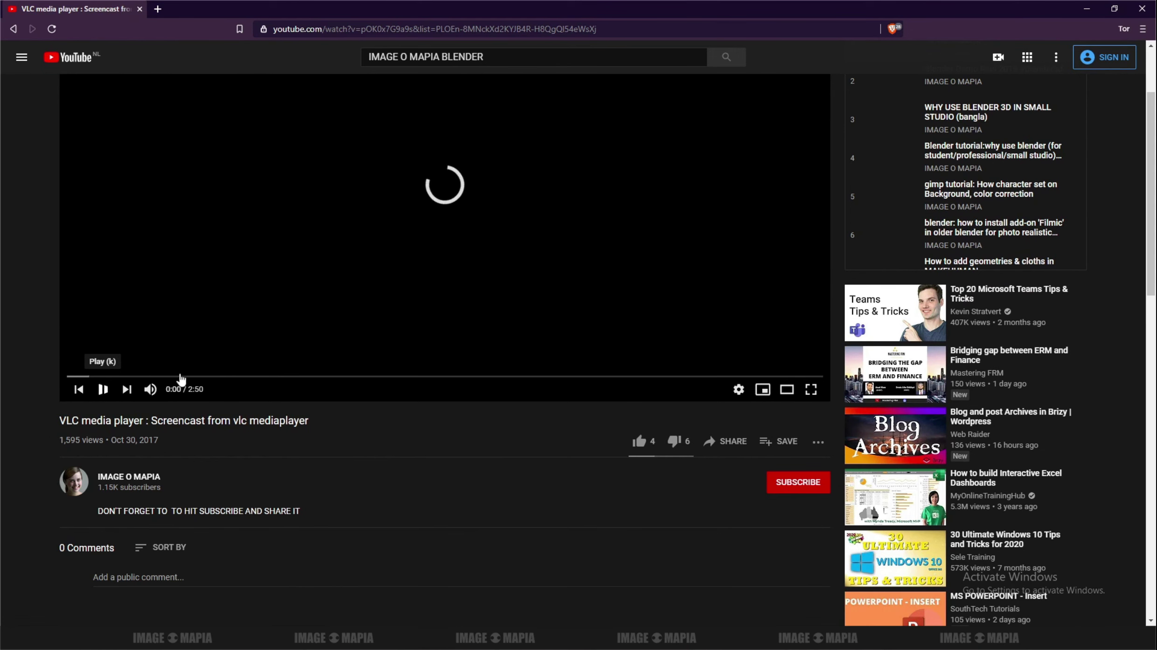
{"action": "scroll", "coordinate": [986, 235], "scroll_direction": "down", "scroll_amount": 1}
{"action": "scroll", "coordinate": [986, 234], "scroll_direction": "down", "scroll_amount": 1}
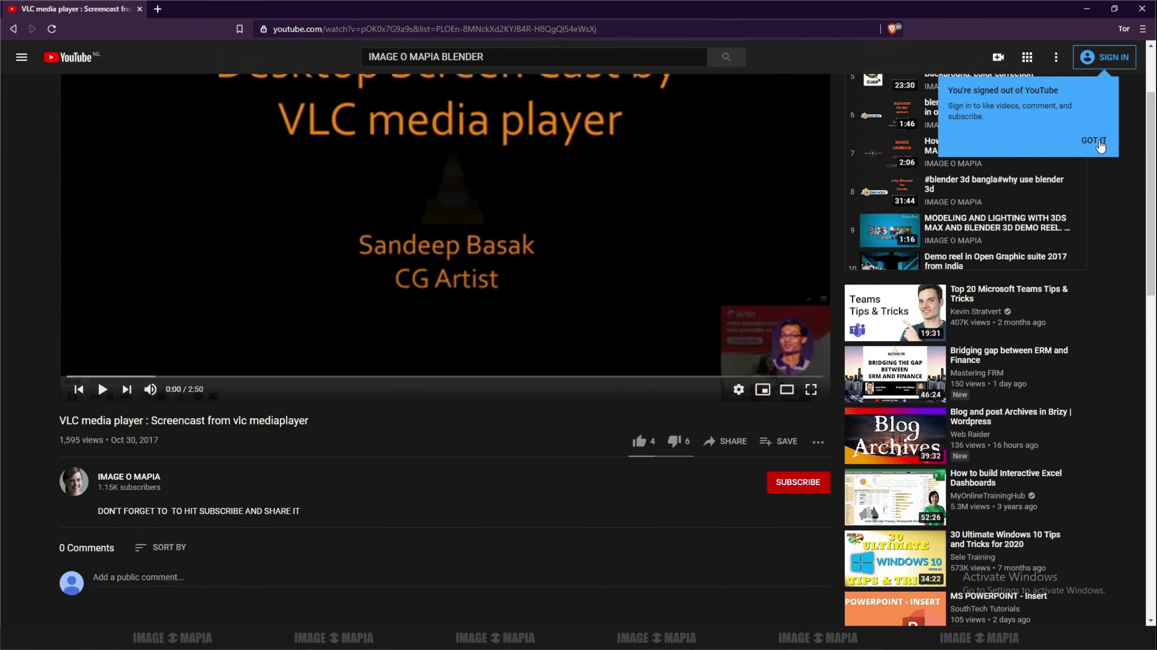
{"action": "left_click", "coordinate": [1099, 144]}
{"action": "scroll", "coordinate": [963, 139], "scroll_direction": "up", "scroll_amount": 2}
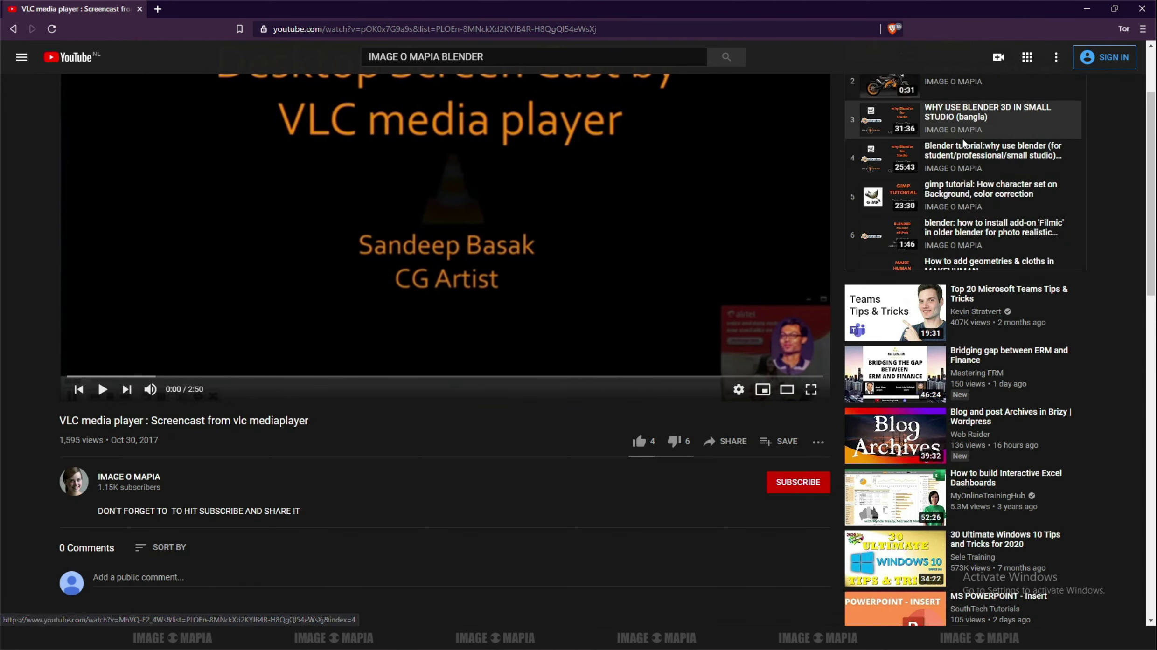
- Scroll the playlist panel down from item 10 to around item 121
{"action": "scroll", "coordinate": [975, 124], "scroll_direction": "down", "scroll_amount": 1}
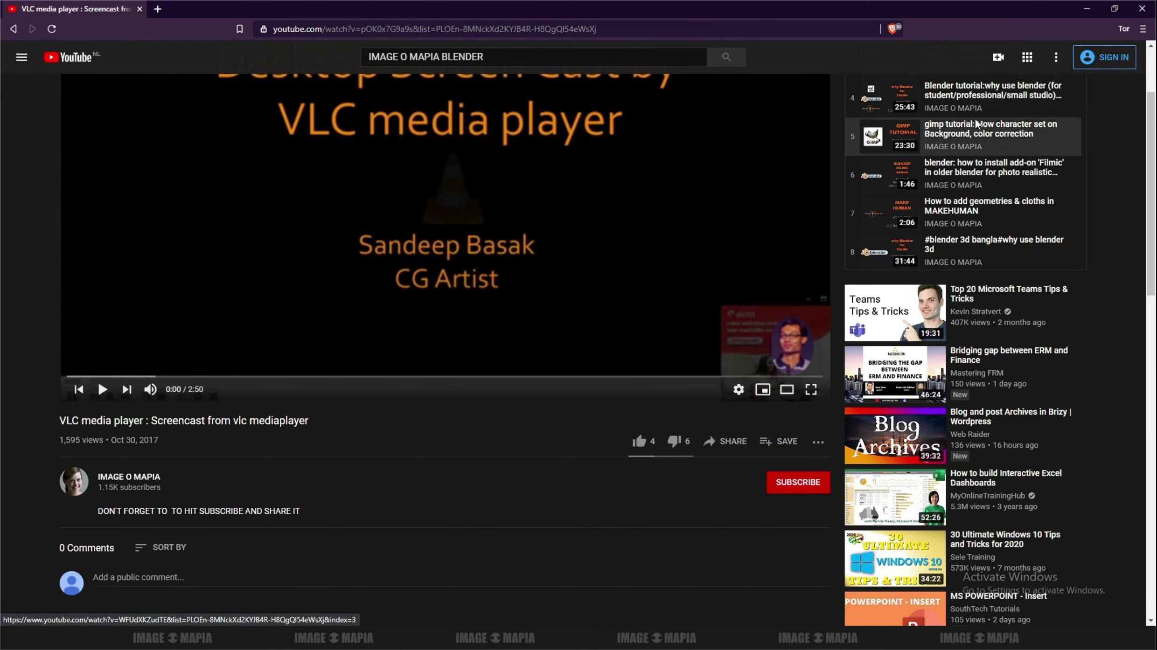
{"action": "scroll", "coordinate": [990, 159], "scroll_direction": "down", "scroll_amount": 2}
{"action": "scroll", "coordinate": [1008, 215], "scroll_direction": "down", "scroll_amount": 2}
{"action": "scroll", "coordinate": [1024, 274], "scroll_direction": "down", "scroll_amount": 1}
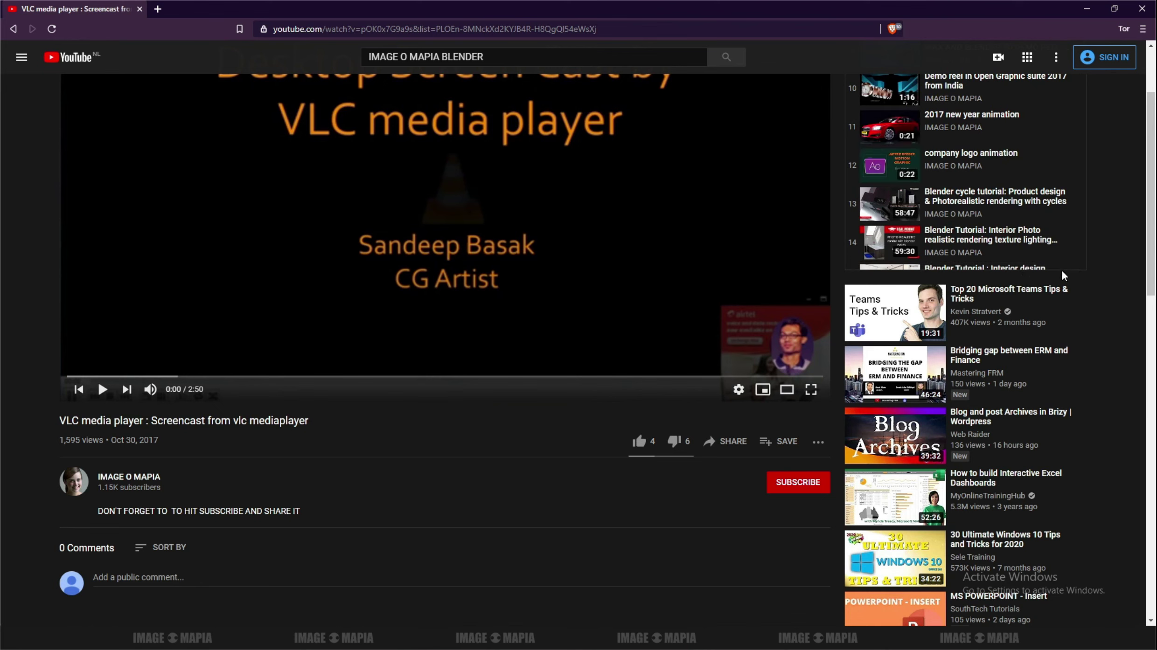
{"action": "scroll", "coordinate": [980, 210], "scroll_direction": "down", "scroll_amount": 2}
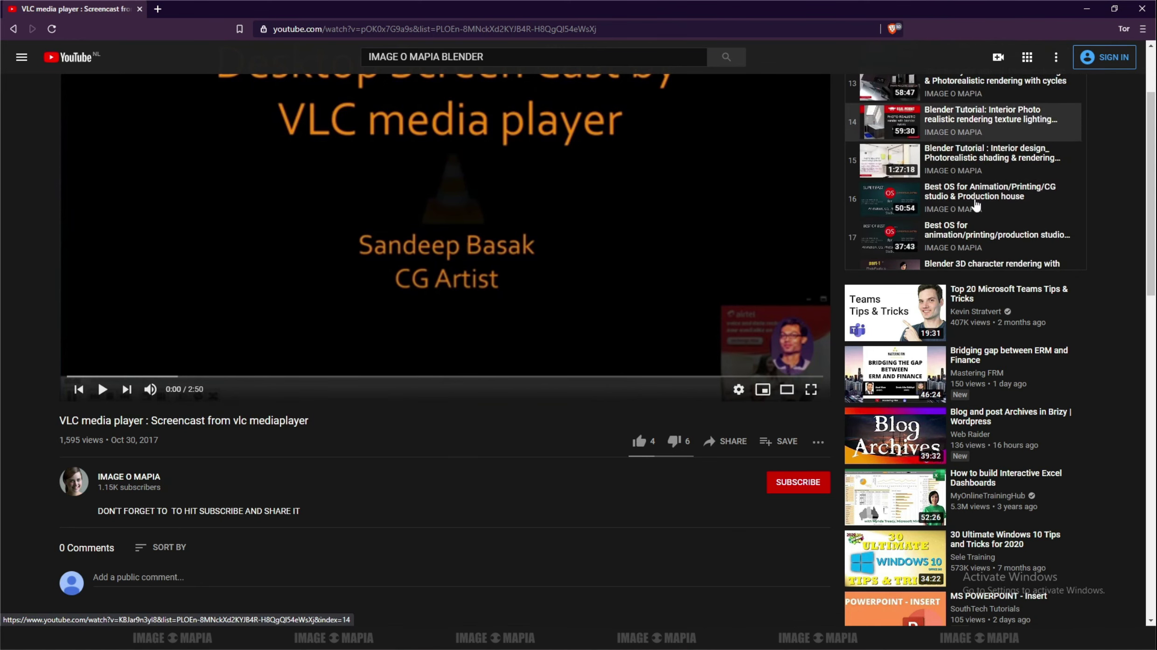
{"action": "scroll", "coordinate": [952, 196], "scroll_direction": "down", "scroll_amount": 1}
{"action": "scroll", "coordinate": [914, 185], "scroll_direction": "down", "scroll_amount": 1}
{"action": "scroll", "coordinate": [877, 173], "scroll_direction": "down", "scroll_amount": 1}
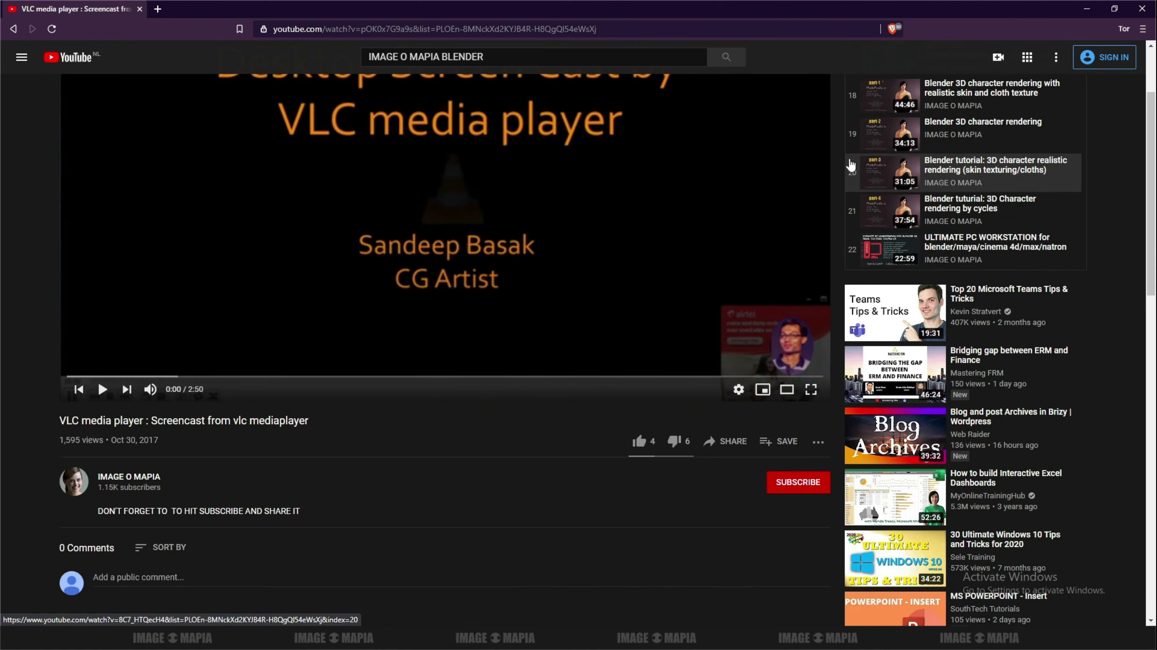
{"action": "scroll", "coordinate": [877, 191], "scroll_direction": "down", "scroll_amount": 1}
{"action": "scroll", "coordinate": [929, 215], "scroll_direction": "down", "scroll_amount": 1}
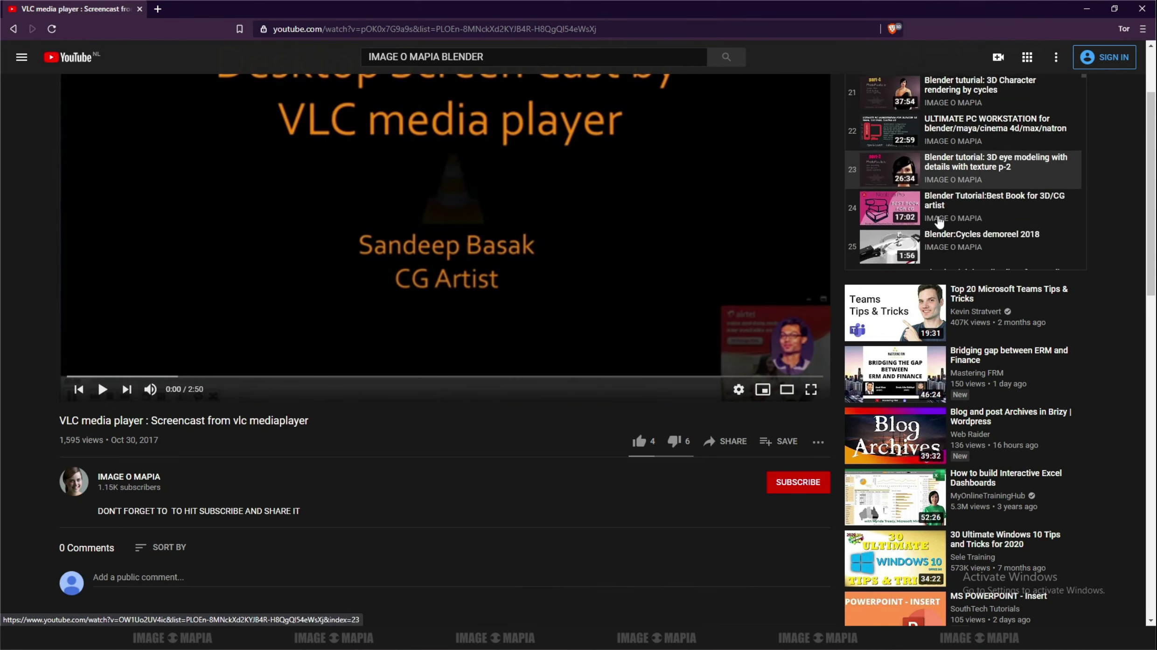
{"action": "scroll", "coordinate": [939, 222], "scroll_direction": "down", "scroll_amount": 1}
{"action": "scroll", "coordinate": [939, 221], "scroll_direction": "down", "scroll_amount": 1}
{"action": "scroll", "coordinate": [938, 220], "scroll_direction": "down", "scroll_amount": 1}
{"action": "scroll", "coordinate": [939, 220], "scroll_direction": "down", "scroll_amount": 1}
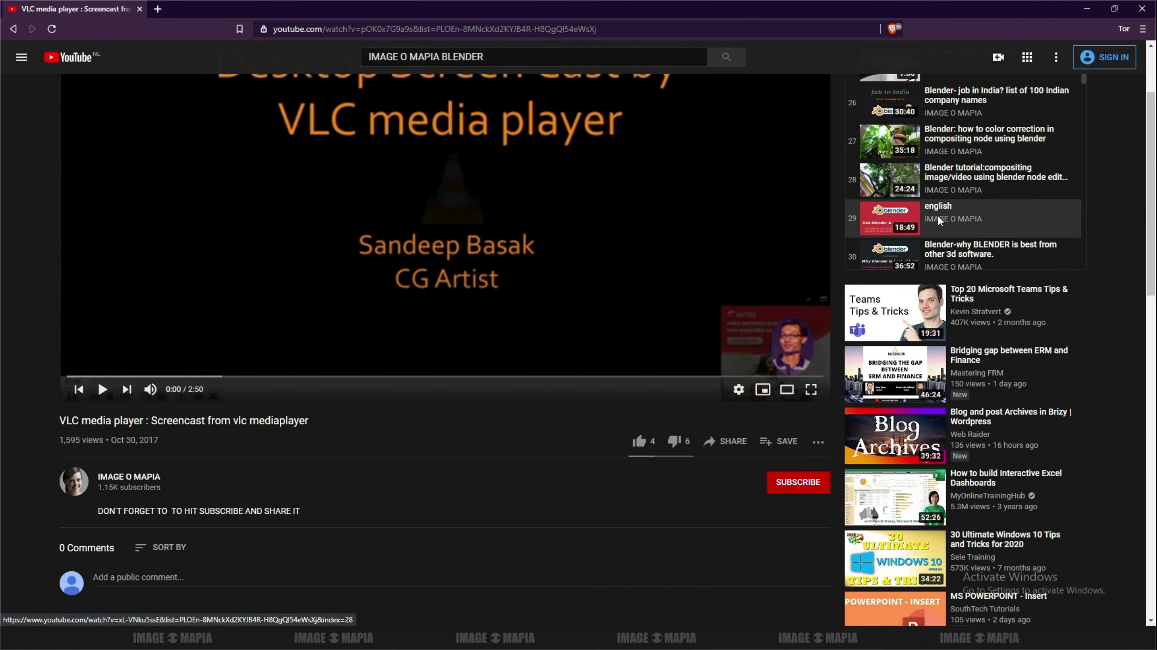
{"action": "scroll", "coordinate": [939, 217], "scroll_direction": "down", "scroll_amount": 1}
{"action": "scroll", "coordinate": [939, 216], "scroll_direction": "down", "scroll_amount": 2}
{"action": "scroll", "coordinate": [938, 217], "scroll_direction": "down", "scroll_amount": 1}
{"action": "scroll", "coordinate": [939, 216], "scroll_direction": "down", "scroll_amount": 1}
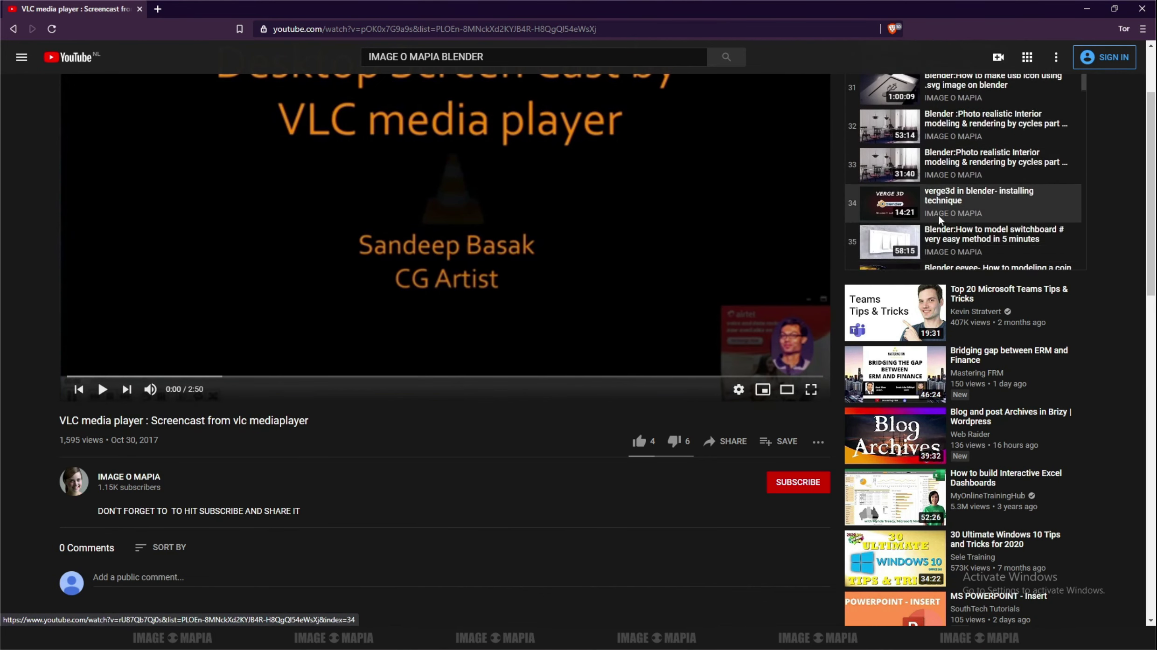
{"action": "scroll", "coordinate": [939, 216], "scroll_direction": "down", "scroll_amount": 1}
{"action": "scroll", "coordinate": [939, 217], "scroll_direction": "down", "scroll_amount": 2}
{"action": "scroll", "coordinate": [938, 218], "scroll_direction": "down", "scroll_amount": 1}
{"action": "scroll", "coordinate": [940, 219], "scroll_direction": "down", "scroll_amount": 2}
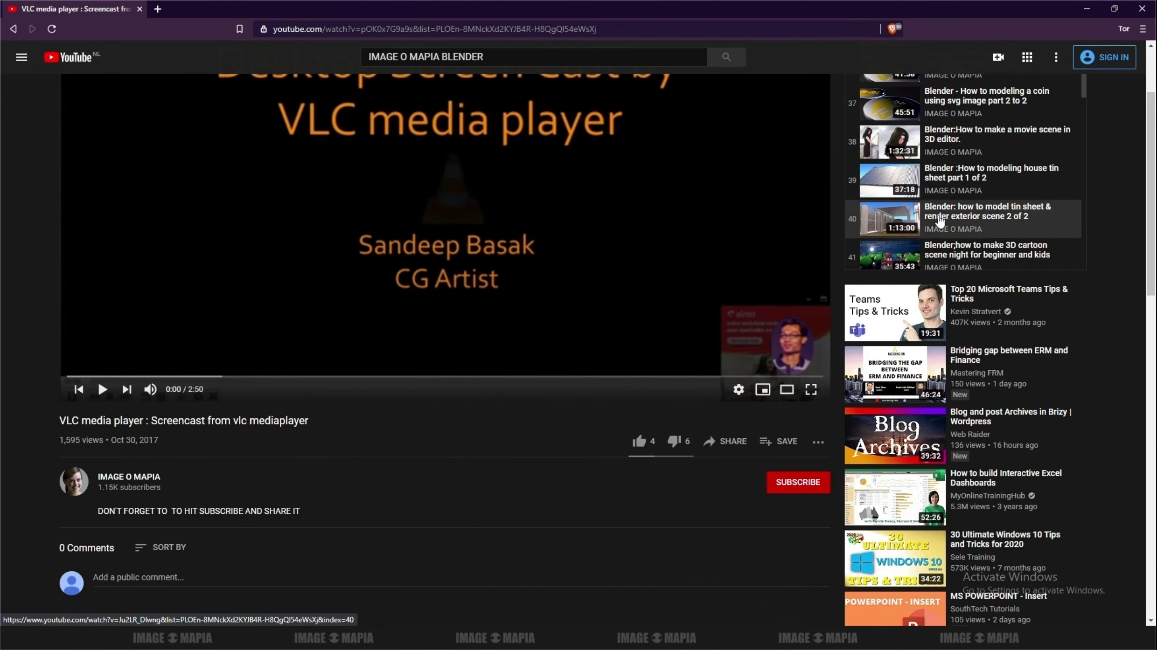
{"action": "scroll", "coordinate": [939, 220], "scroll_direction": "down", "scroll_amount": 2}
{"action": "scroll", "coordinate": [939, 221], "scroll_direction": "down", "scroll_amount": 2}
{"action": "scroll", "coordinate": [939, 220], "scroll_direction": "down", "scroll_amount": 1}
{"action": "scroll", "coordinate": [940, 221], "scroll_direction": "down", "scroll_amount": 1}
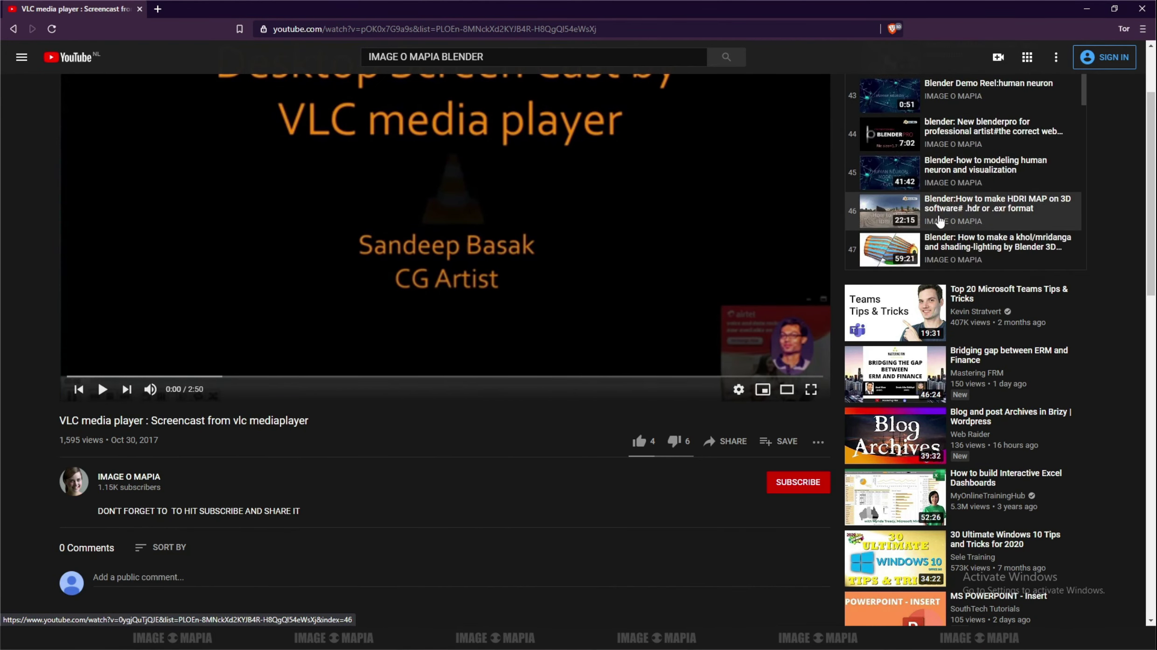
{"action": "scroll", "coordinate": [939, 221], "scroll_direction": "down", "scroll_amount": 2}
{"action": "scroll", "coordinate": [941, 217], "scroll_direction": "down", "scroll_amount": 1}
{"action": "scroll", "coordinate": [943, 210], "scroll_direction": "down", "scroll_amount": 2}
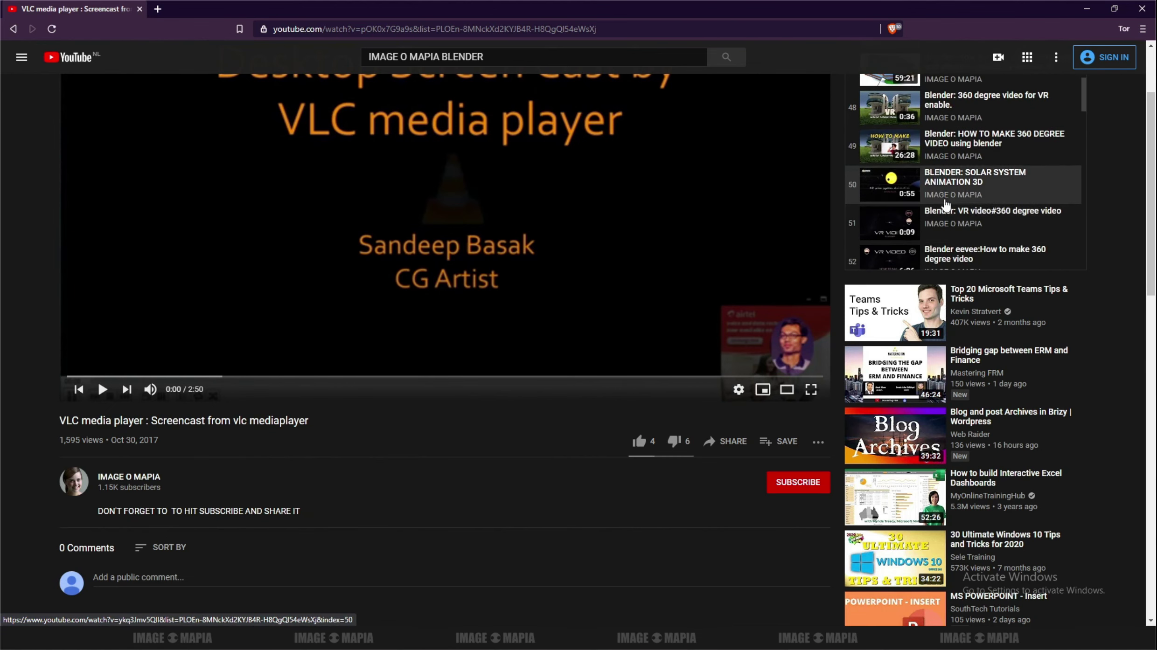
{"action": "scroll", "coordinate": [944, 201], "scroll_direction": "down", "scroll_amount": 2}
{"action": "scroll", "coordinate": [942, 198], "scroll_direction": "down", "scroll_amount": 1}
{"action": "scroll", "coordinate": [939, 195], "scroll_direction": "down", "scroll_amount": 2}
{"action": "scroll", "coordinate": [937, 193], "scroll_direction": "down", "scroll_amount": 2}
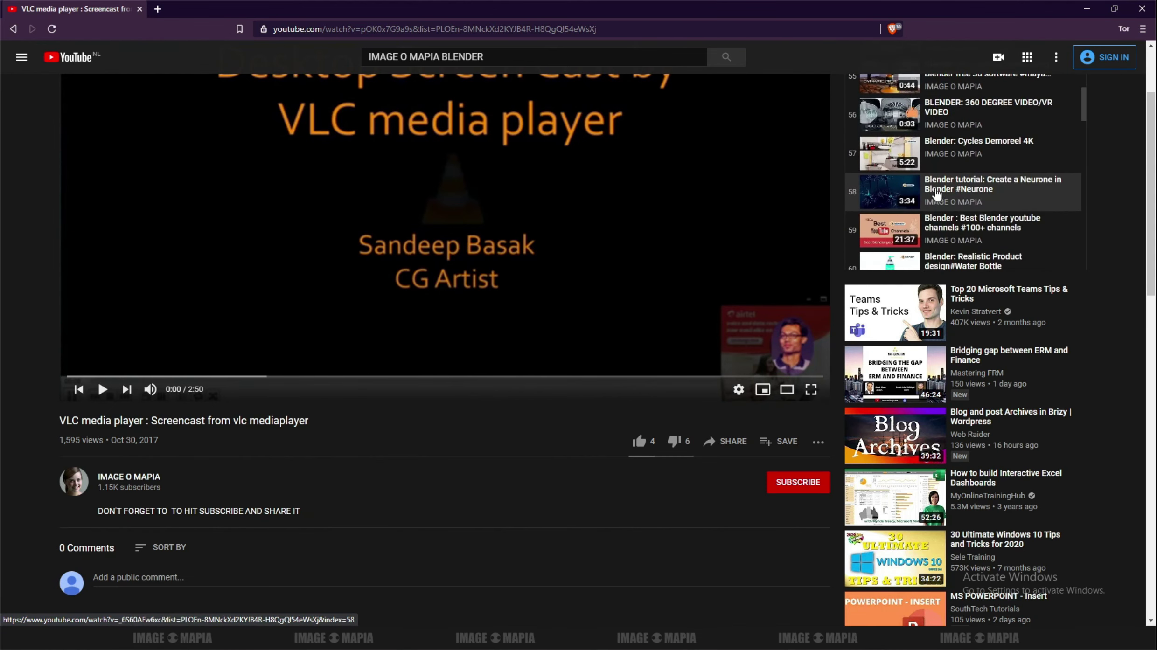
{"action": "scroll", "coordinate": [936, 192], "scroll_direction": "down", "scroll_amount": 2}
{"action": "scroll", "coordinate": [936, 192], "scroll_direction": "down", "scroll_amount": 3}
{"action": "scroll", "coordinate": [936, 192], "scroll_direction": "down", "scroll_amount": 2}
{"action": "scroll", "coordinate": [934, 191], "scroll_direction": "down", "scroll_amount": 2}
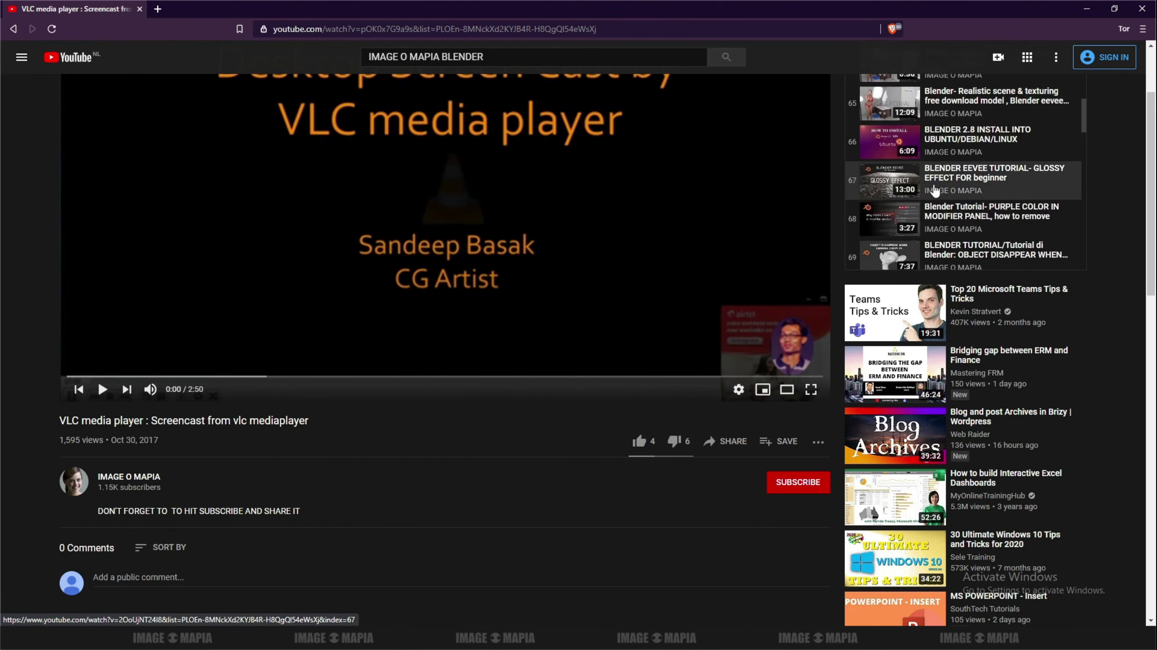
{"action": "scroll", "coordinate": [934, 190], "scroll_direction": "down", "scroll_amount": 3}
{"action": "scroll", "coordinate": [935, 190], "scroll_direction": "down", "scroll_amount": 2}
{"action": "scroll", "coordinate": [935, 189], "scroll_direction": "down", "scroll_amount": 3}
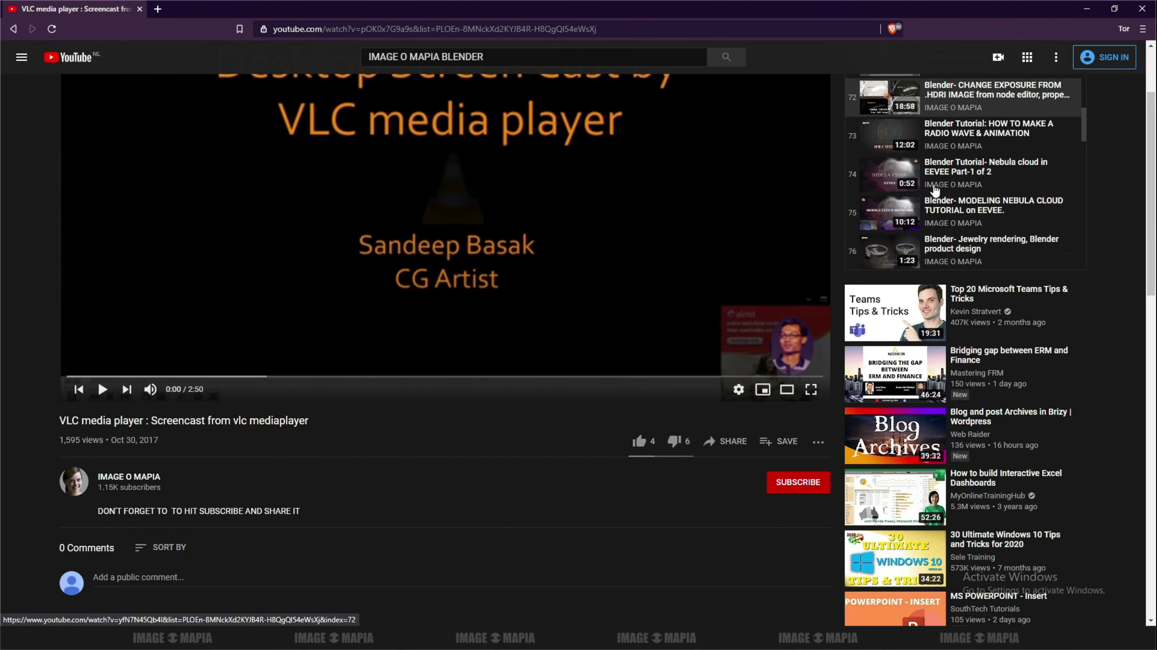
{"action": "scroll", "coordinate": [935, 189], "scroll_direction": "down", "scroll_amount": 2}
{"action": "scroll", "coordinate": [935, 189], "scroll_direction": "down", "scroll_amount": 1}
{"action": "scroll", "coordinate": [934, 189], "scroll_direction": "down", "scroll_amount": 2}
{"action": "scroll", "coordinate": [935, 189], "scroll_direction": "down", "scroll_amount": 2}
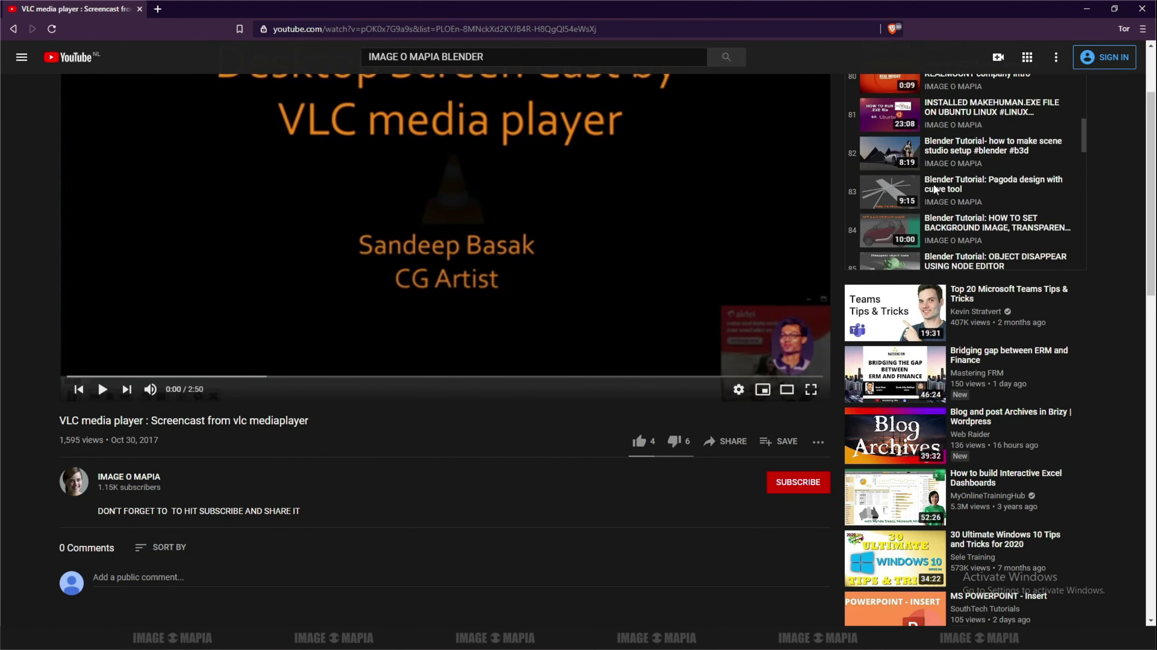
{"action": "scroll", "coordinate": [934, 189], "scroll_direction": "down", "scroll_amount": 2}
{"action": "scroll", "coordinate": [935, 189], "scroll_direction": "down", "scroll_amount": 2}
{"action": "scroll", "coordinate": [935, 190], "scroll_direction": "down", "scroll_amount": 2}
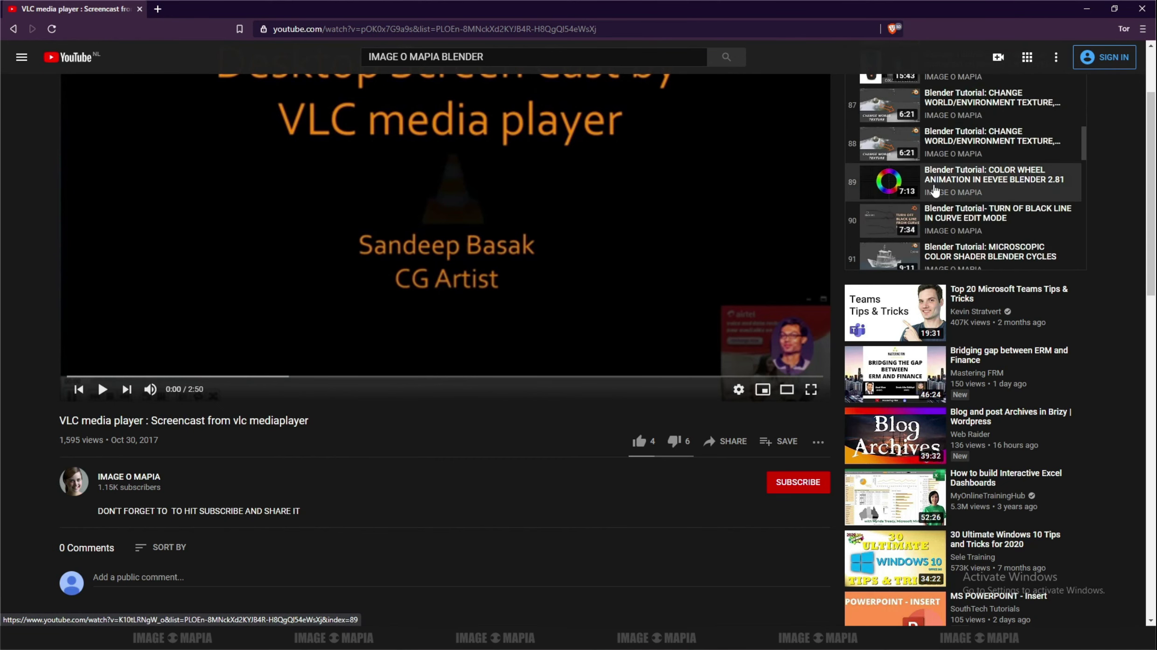
{"action": "scroll", "coordinate": [935, 190], "scroll_direction": "down", "scroll_amount": 4}
{"action": "scroll", "coordinate": [934, 190], "scroll_direction": "down", "scroll_amount": 4}
{"action": "scroll", "coordinate": [935, 190], "scroll_direction": "down", "scroll_amount": 3}
{"action": "scroll", "coordinate": [934, 189], "scroll_direction": "down", "scroll_amount": 2}
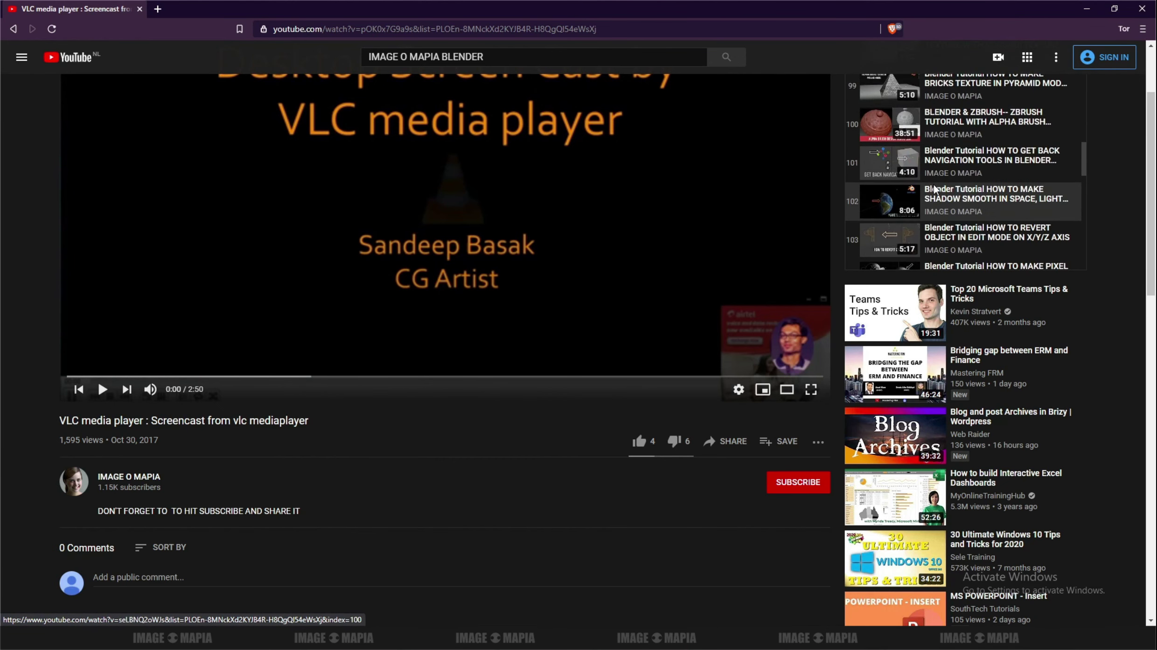
{"action": "scroll", "coordinate": [935, 189], "scroll_direction": "down", "scroll_amount": 3}
{"action": "scroll", "coordinate": [935, 189], "scroll_direction": "down", "scroll_amount": 2}
{"action": "scroll", "coordinate": [935, 189], "scroll_direction": "down", "scroll_amount": 1}
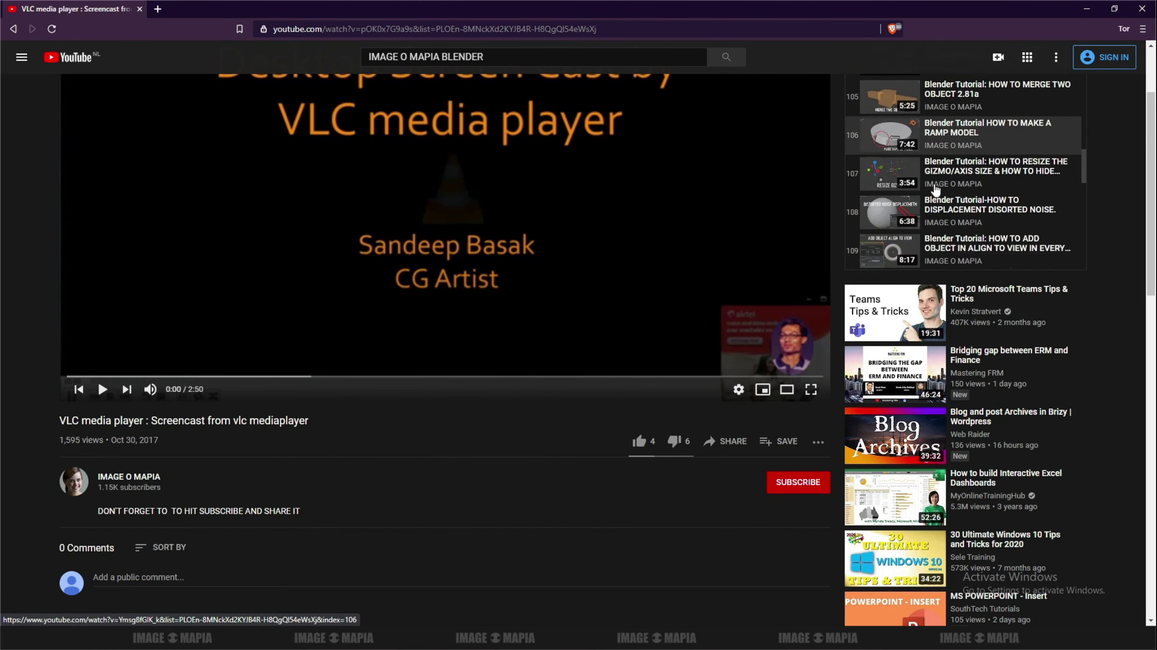
{"action": "scroll", "coordinate": [935, 189], "scroll_direction": "down", "scroll_amount": 2}
{"action": "scroll", "coordinate": [935, 189], "scroll_direction": "down", "scroll_amount": 2}
{"action": "scroll", "coordinate": [936, 189], "scroll_direction": "down", "scroll_amount": 2}
{"action": "scroll", "coordinate": [937, 189], "scroll_direction": "down", "scroll_amount": 1}
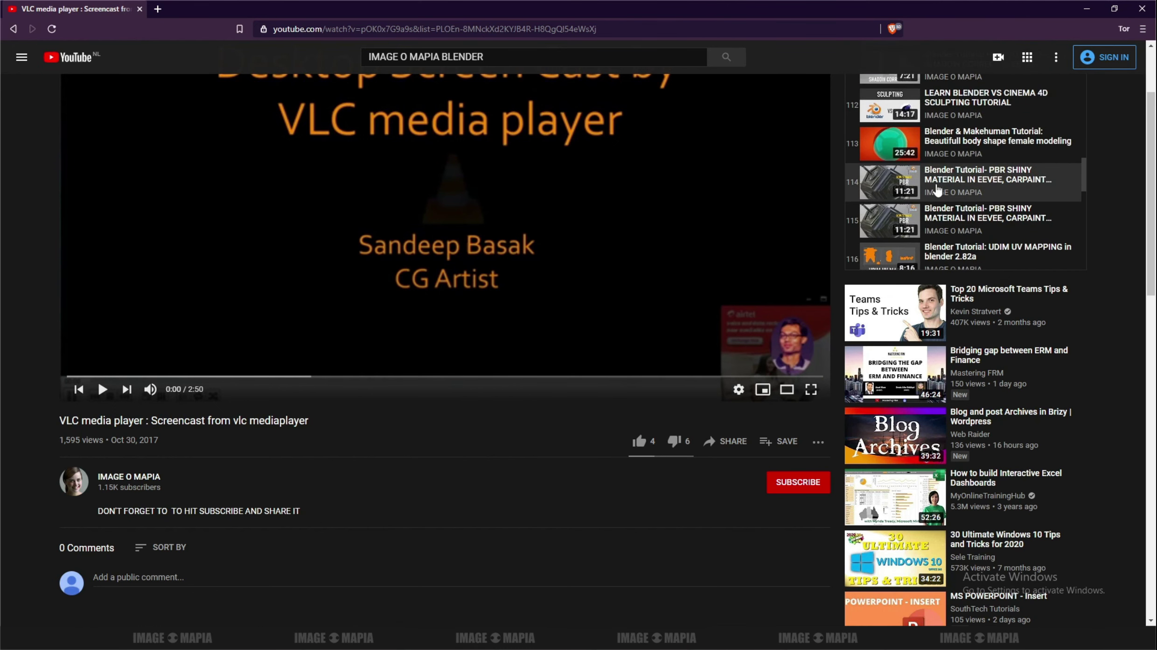
{"action": "scroll", "coordinate": [937, 189], "scroll_direction": "down", "scroll_amount": 1}
{"action": "scroll", "coordinate": [937, 189], "scroll_direction": "down", "scroll_amount": 2}
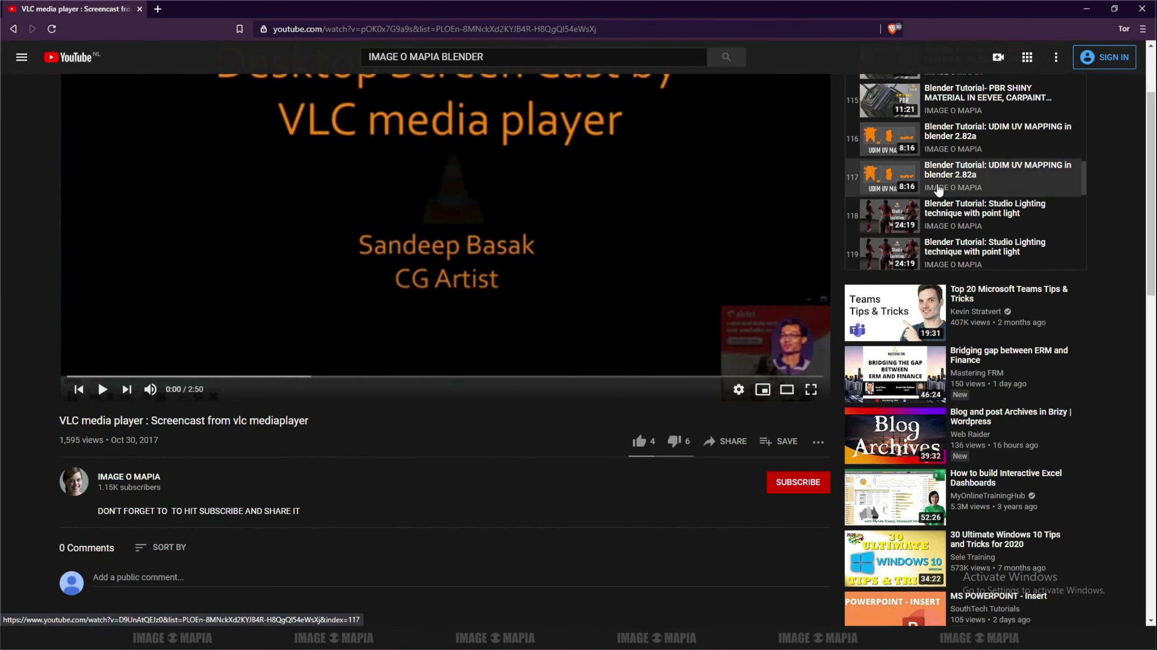
{"action": "scroll", "coordinate": [938, 189], "scroll_direction": "down", "scroll_amount": 2}
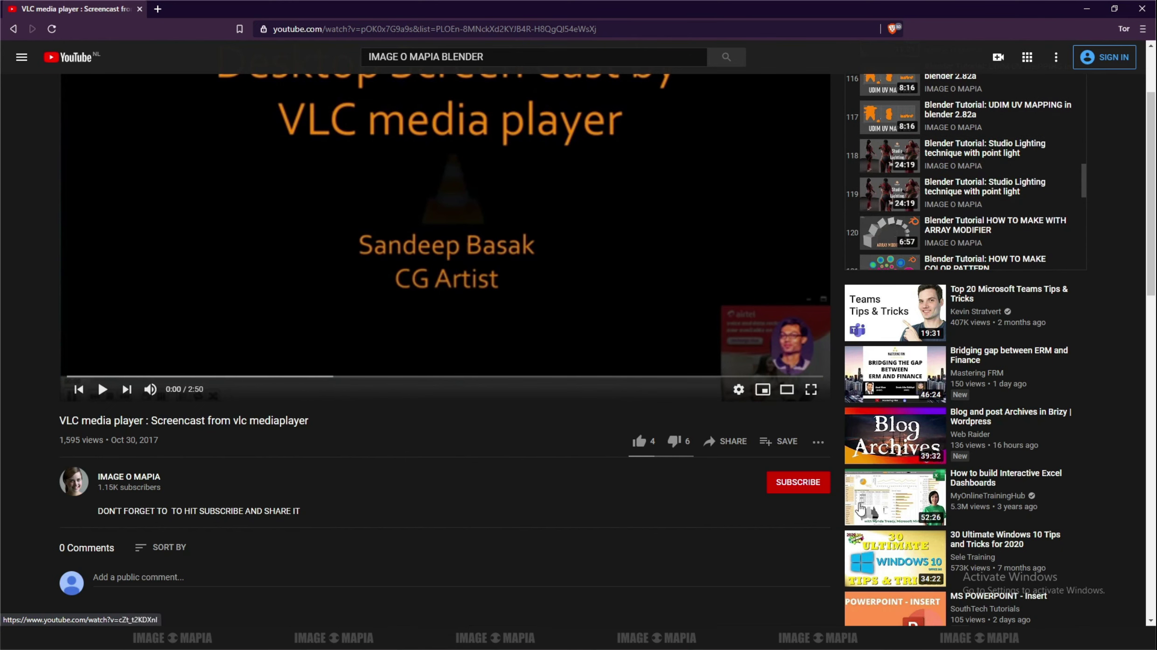
- In the channel notes, type 'MORE THAN 500+ TUTORIAL ABOUT 3D' on a new line
{"action": "key", "text": "alt+Tab"}
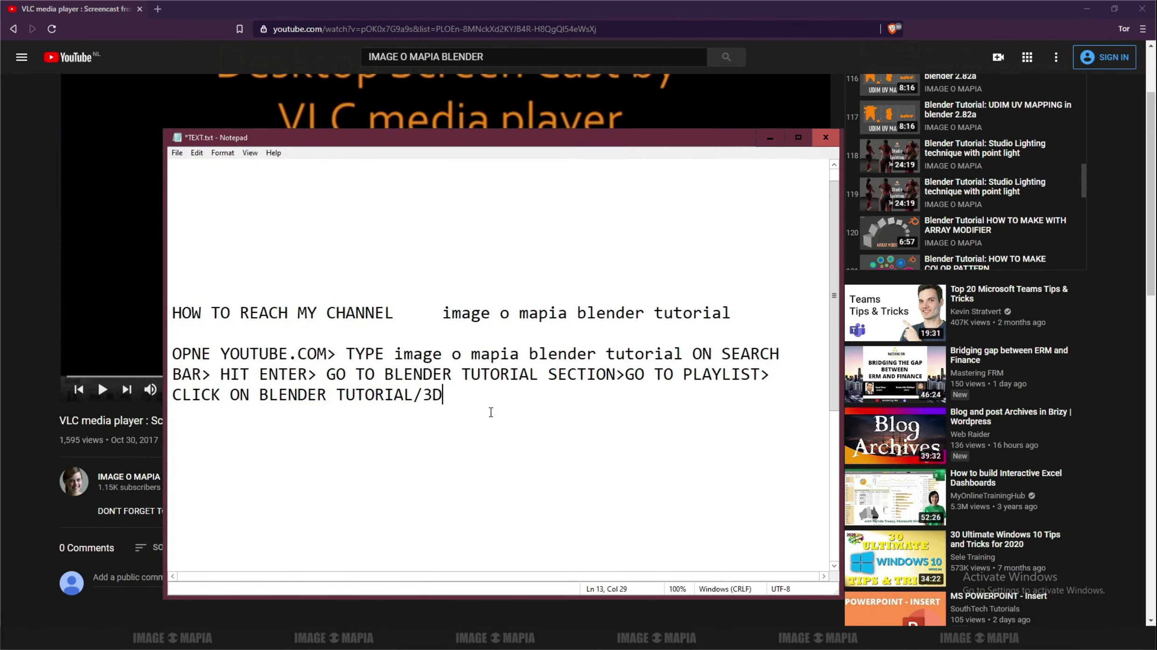
{"action": "key", "text": "Return"}
{"action": "type", "text": "MORE THAN "}
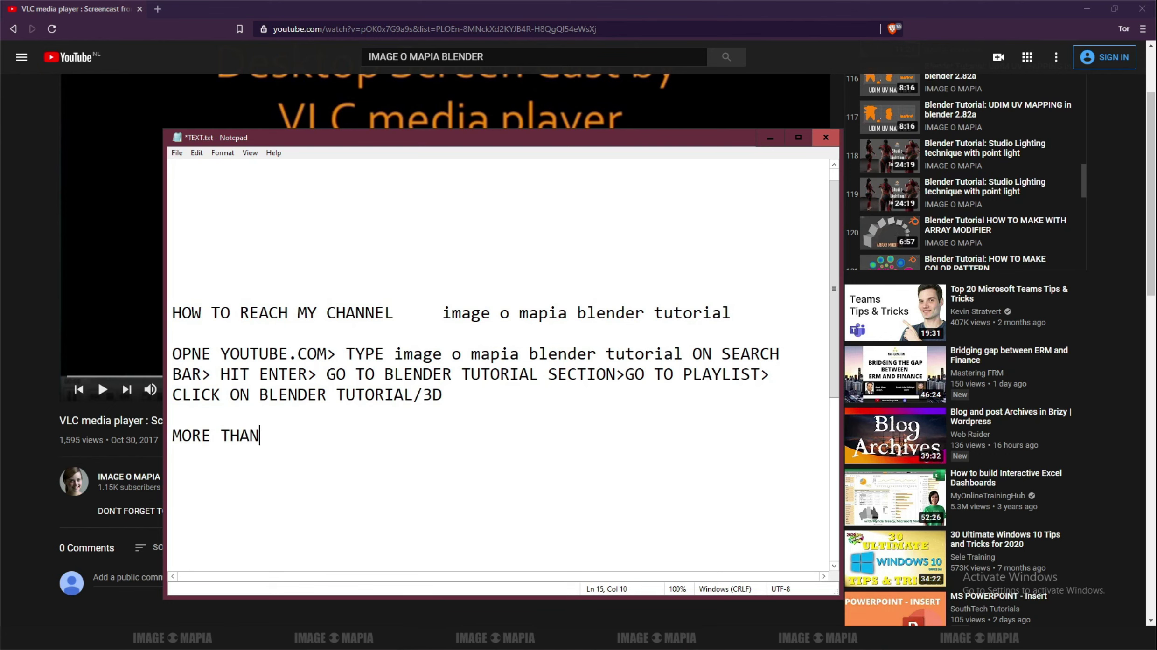
{"action": "type", "text": "500+ "}
{"action": "type", "text": "TUTORIAL"}
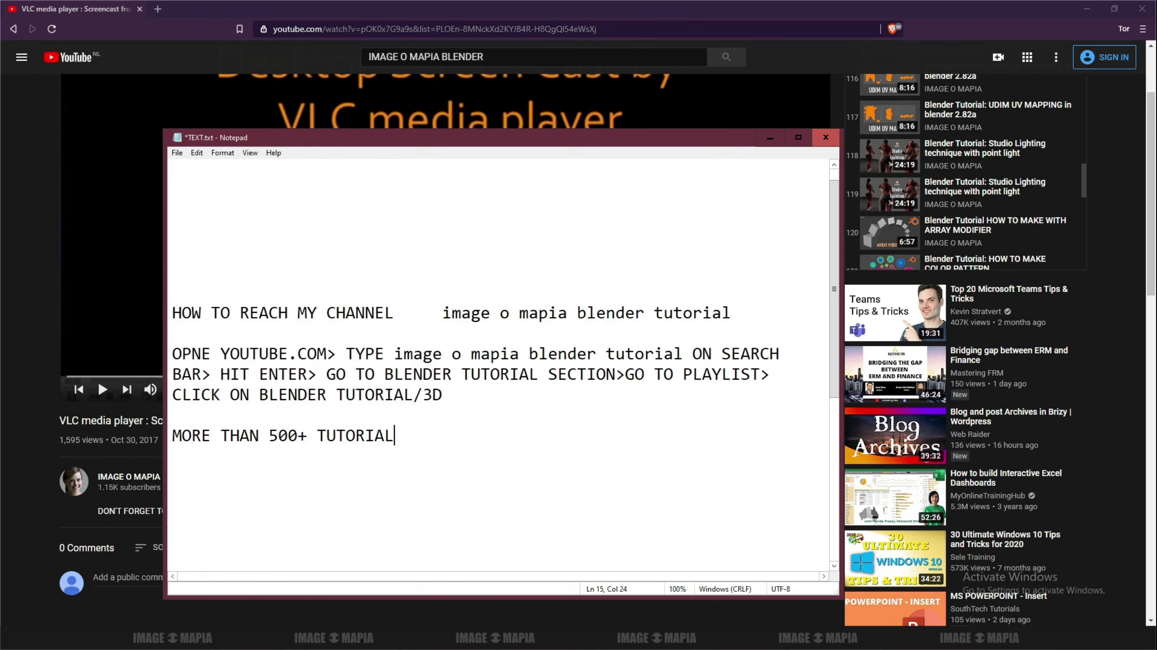
{"action": "type", "text": " ABOUT 3"}
{"action": "type", "text": "D"}
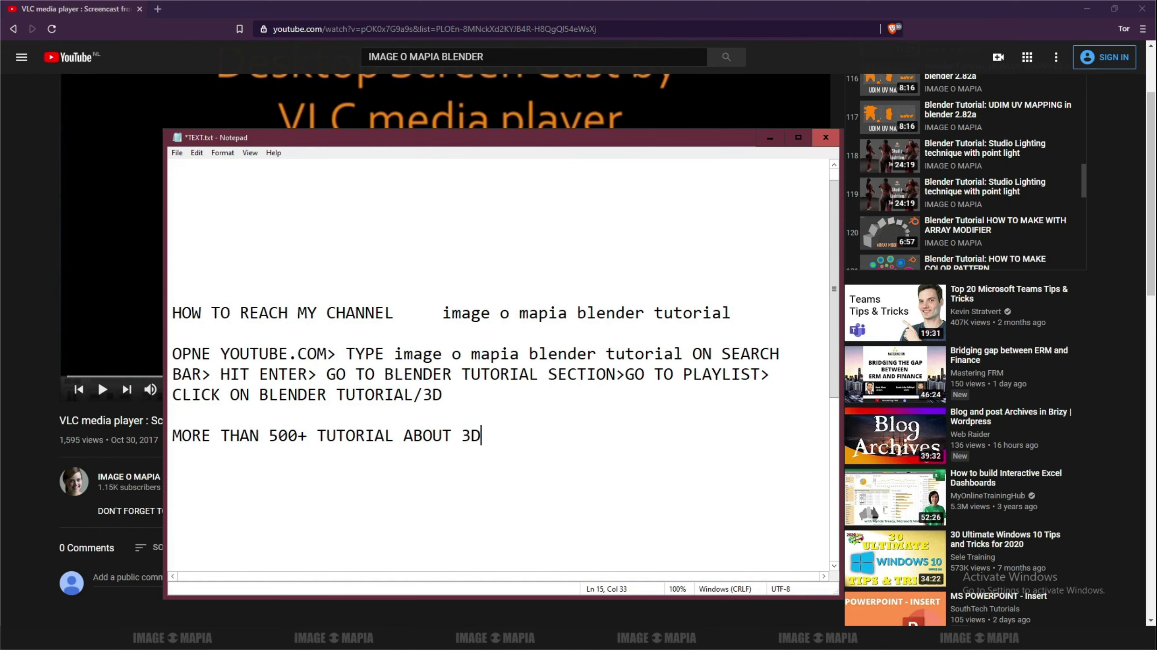
{"action": "key", "text": "Return"}
- Move the Notepad window up-left and add an empty line after the tutorial count
{"action": "left_click_drag", "start_coordinate": [415, 148], "coordinate": [392, 114]}
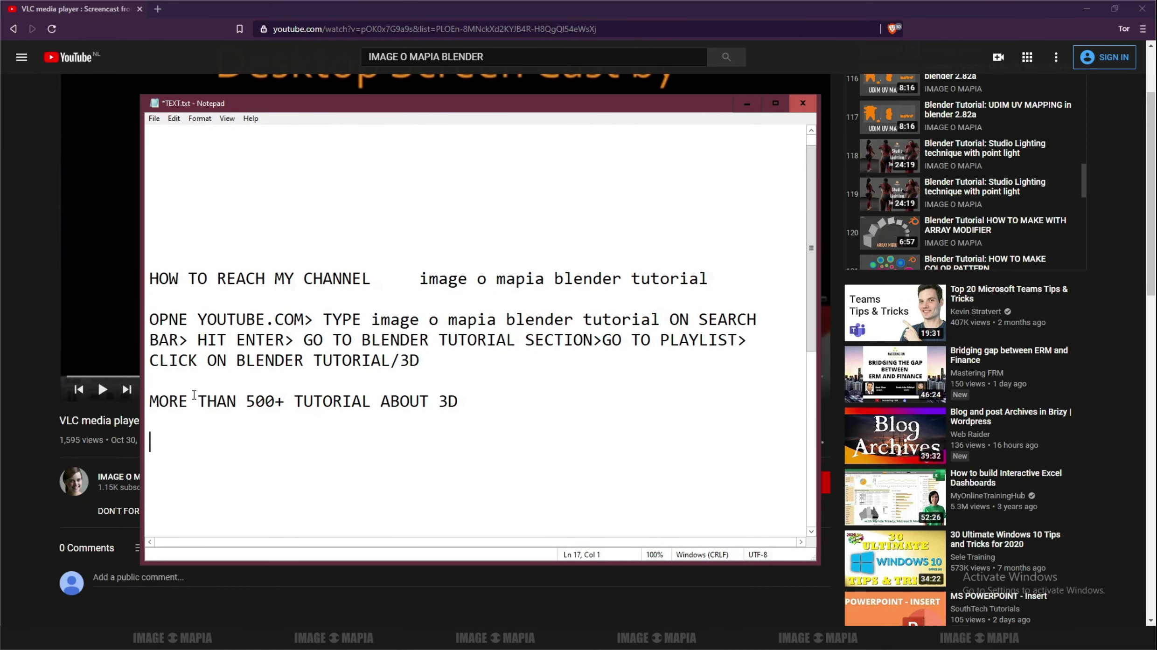
{"action": "left_click_drag", "start_coordinate": [151, 401], "coordinate": [473, 400]}
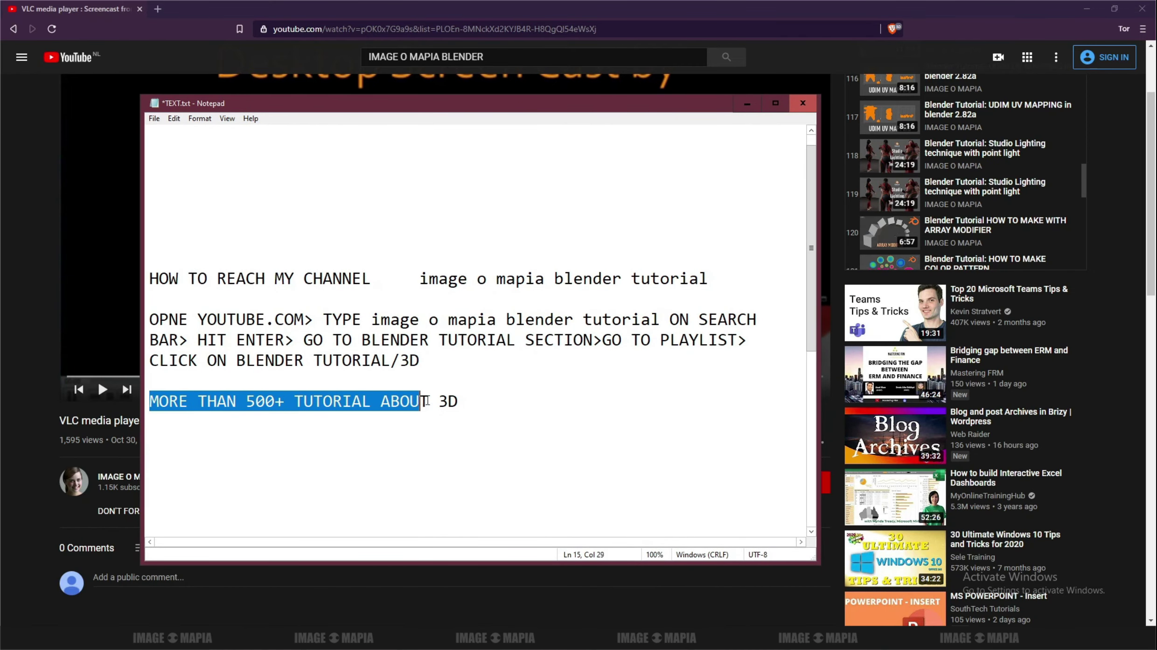
{"action": "left_click", "coordinate": [475, 399]}
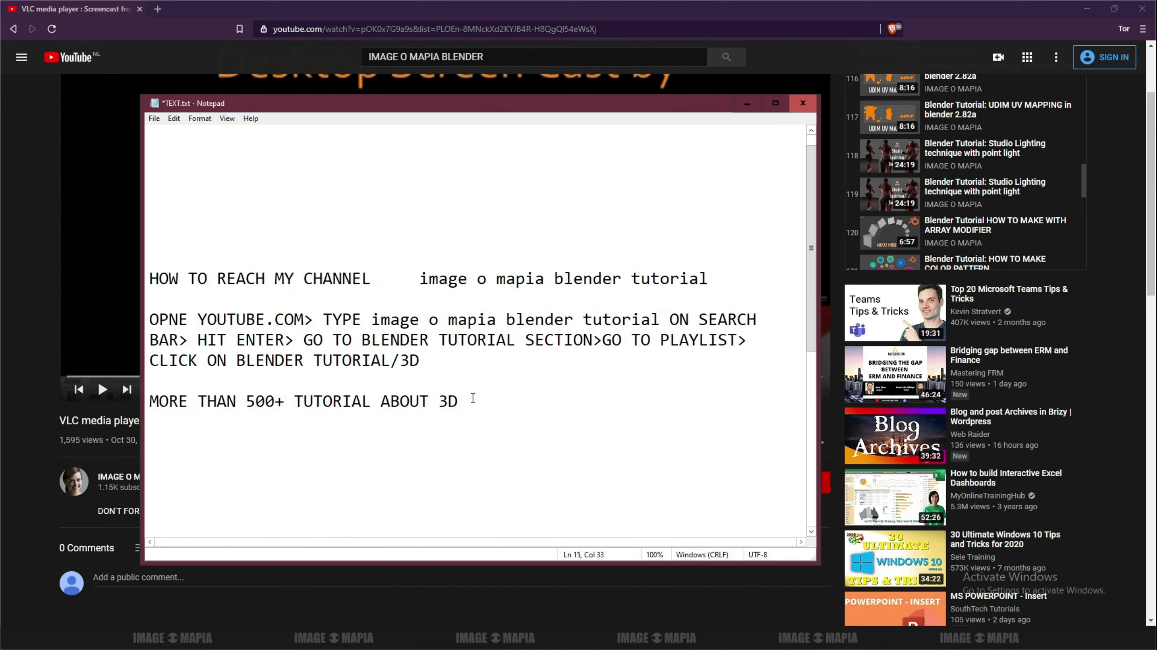
{"action": "key", "text": "Return"}
{"action": "key", "text": "Return"}
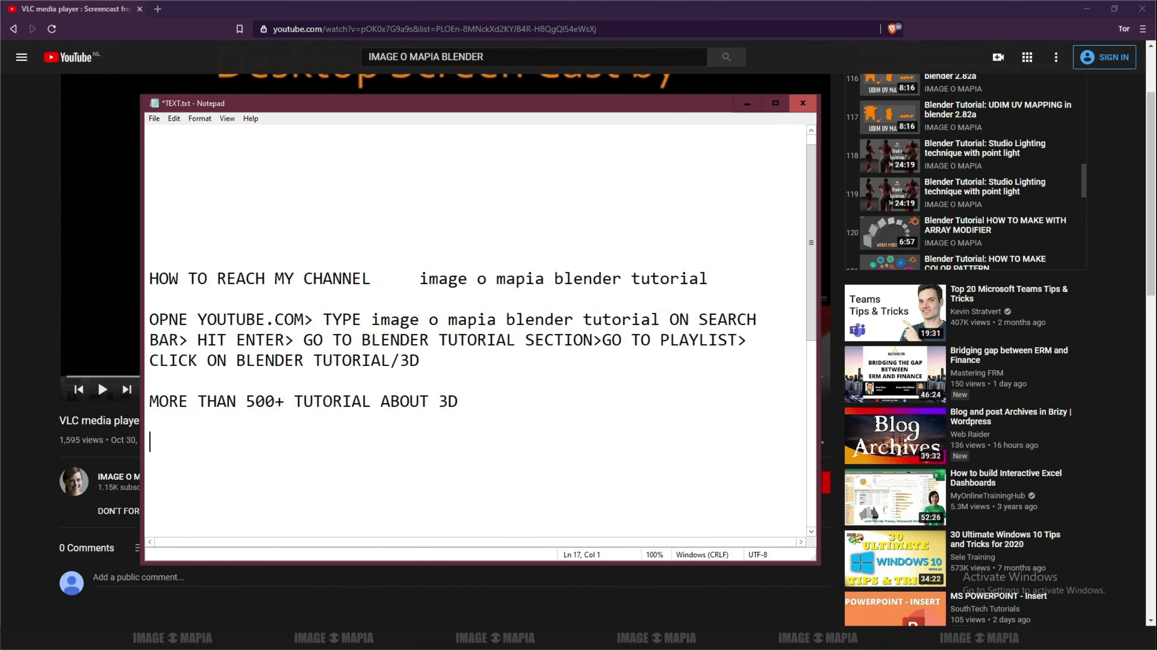